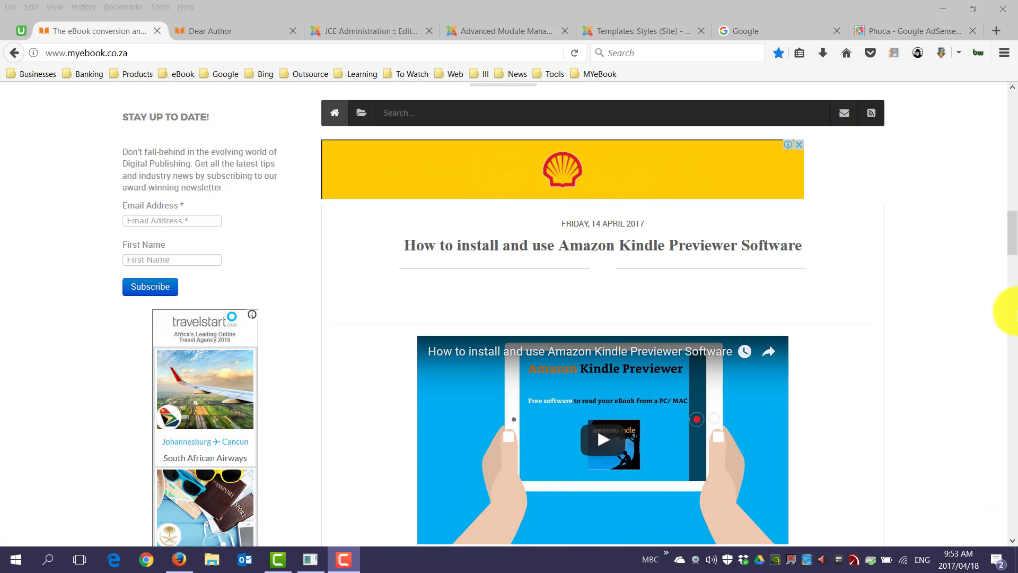
mouse_move(1013, 243)
left_mouse_down()
mouse_move(1011, 195)
mouse_move(1009, 238)
left_mouse_up()
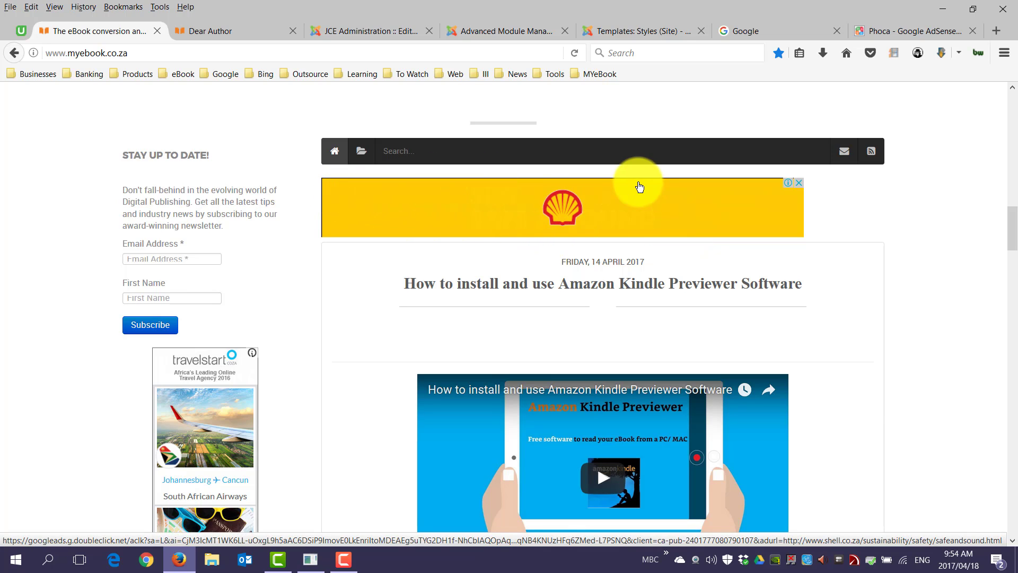
scroll(244, 334, "down", 1)
scroll(195, 336, "down", 1)
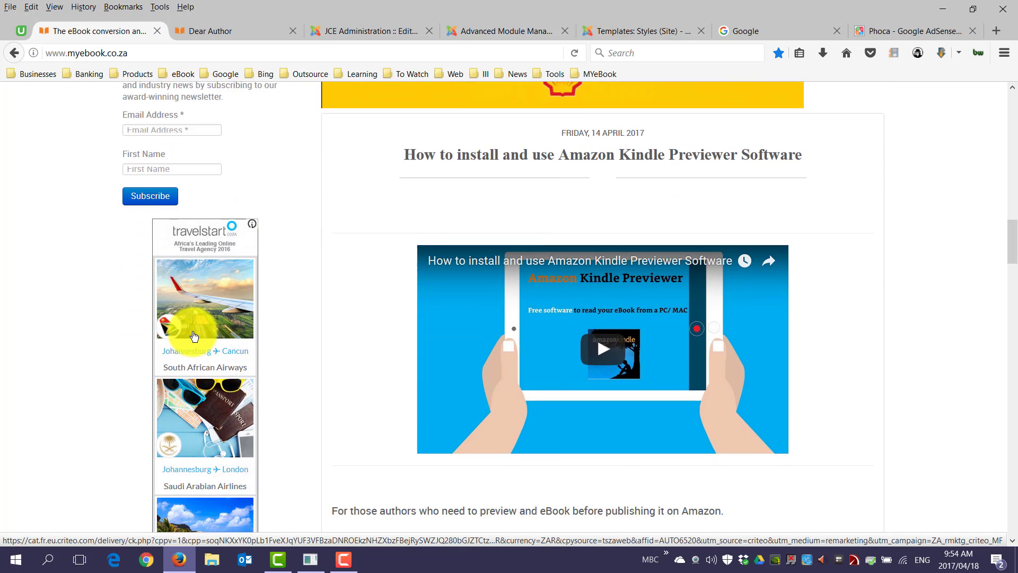
scroll(194, 335, "down", 1)
left_click_drag(1012, 255, 1007, 163)
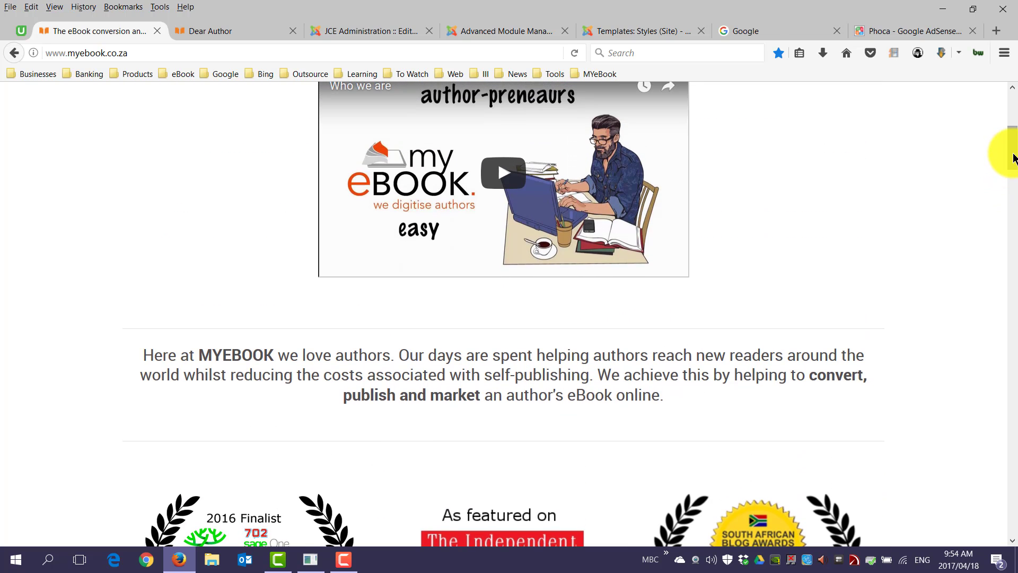
mouse_move(1010, 159)
left_mouse_down()
mouse_move(1014, 149)
mouse_move(1009, 239)
left_mouse_up()
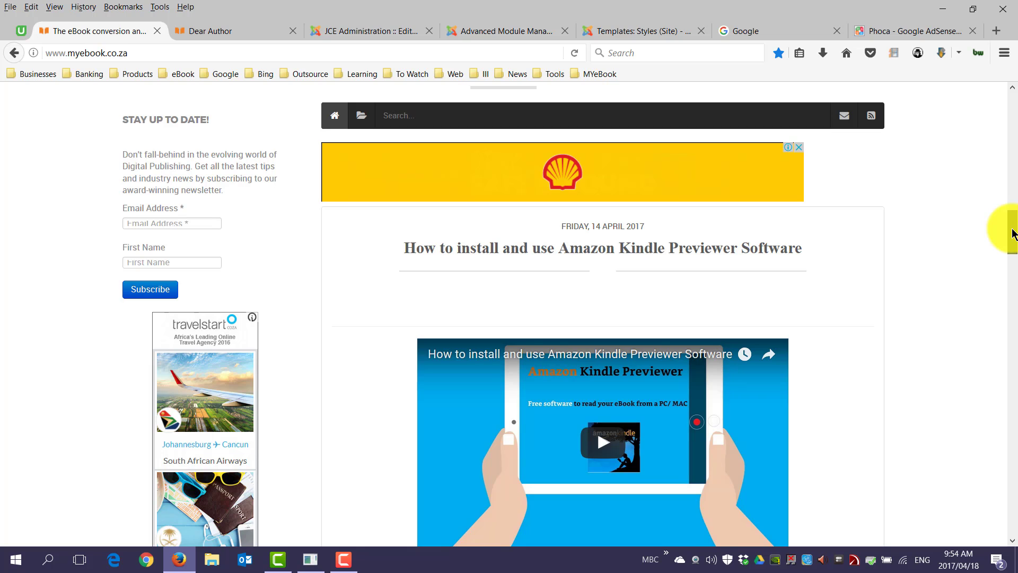
mouse_move(1015, 233)
left_mouse_down()
mouse_move(1009, 341)
mouse_move(1012, 185)
left_mouse_up()
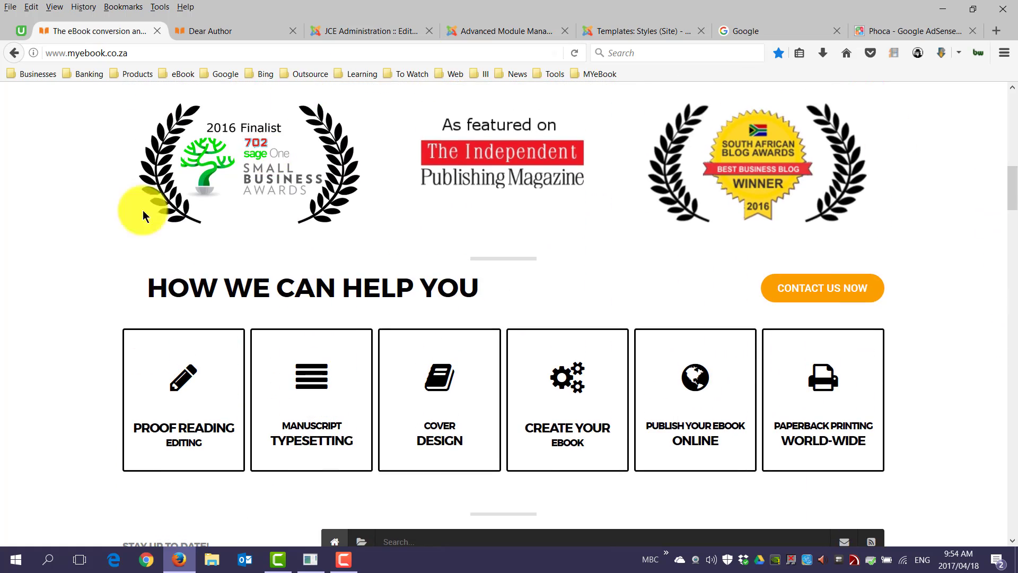
scroll(159, 159, "down", 3)
Switch to the Dear Author blog post to check its ads
left_click(218, 40)
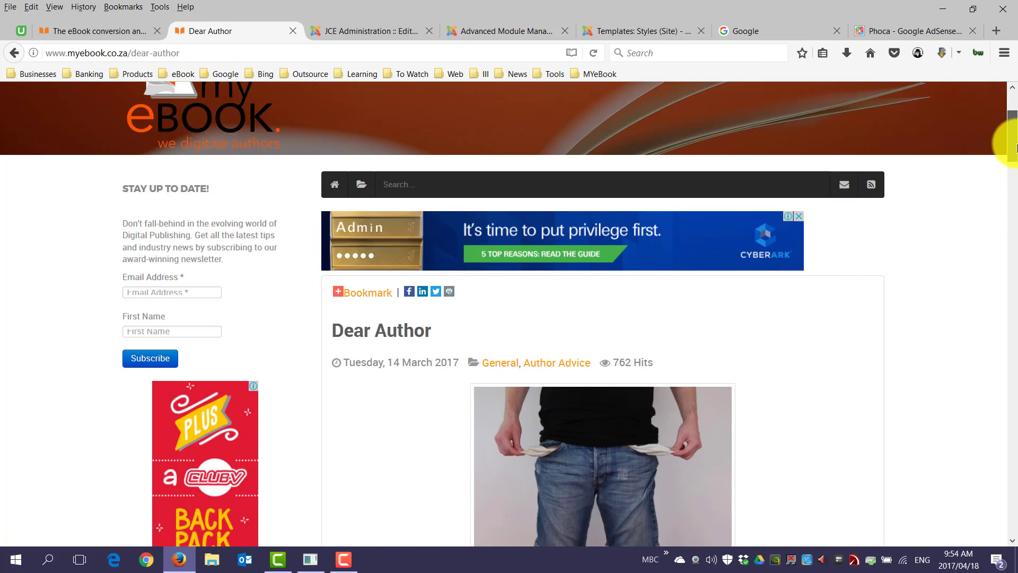
left_click_drag(1012, 145, 1010, 151)
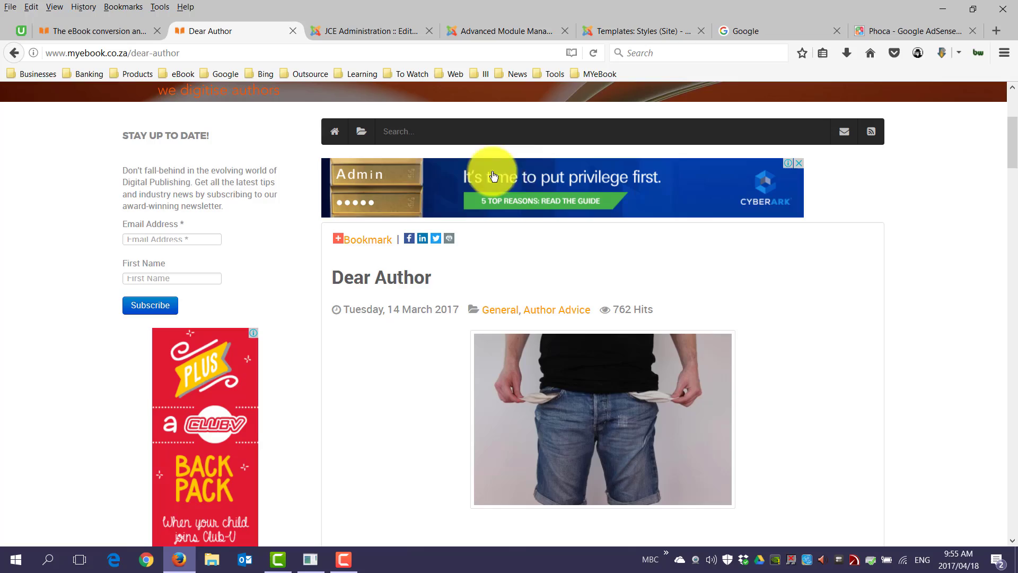
scroll(366, 239, "down", 3)
scroll(170, 326, "down", 3)
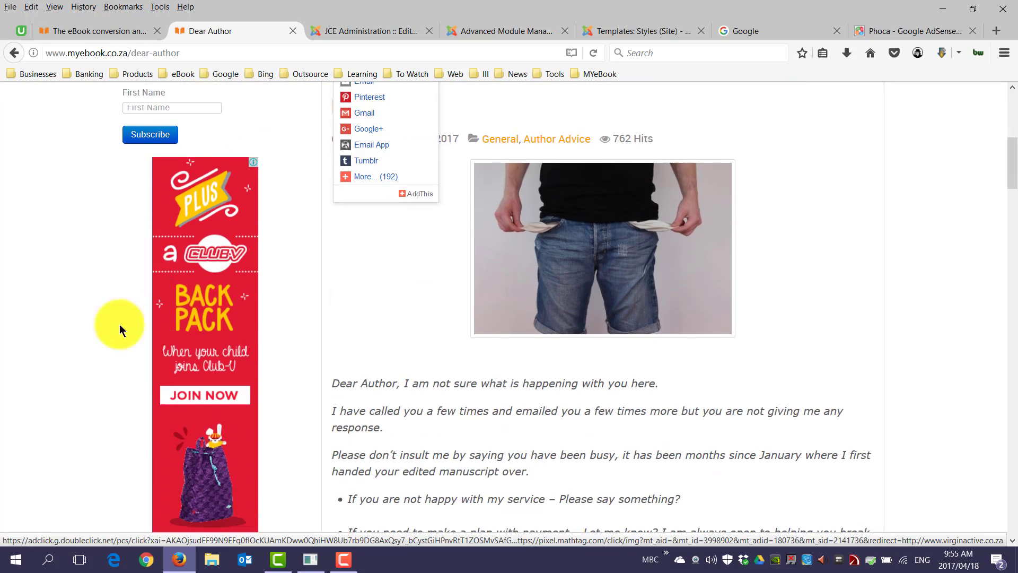
left_click_drag(1008, 159, 1007, 322)
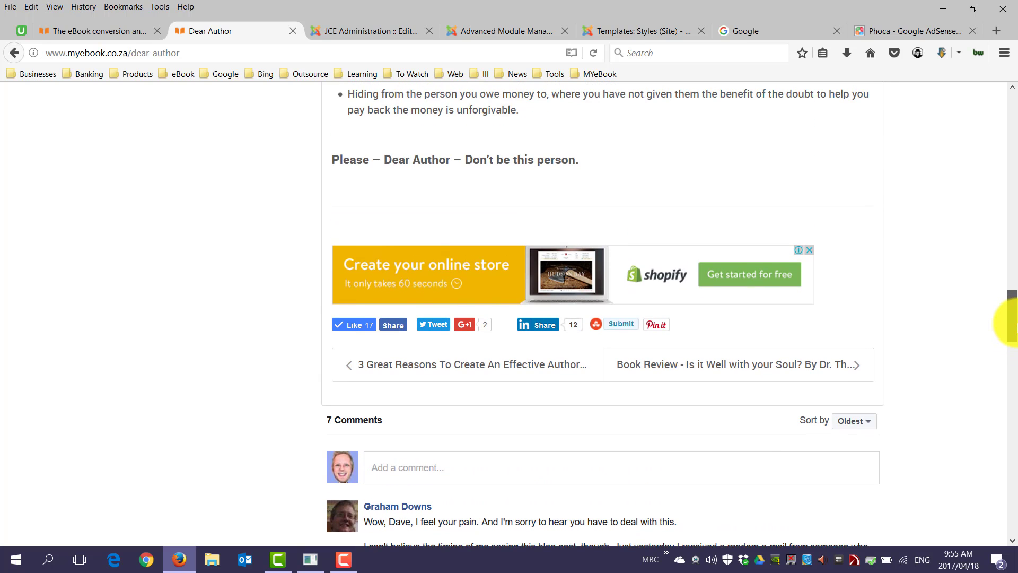
mouse_move(1007, 322)
left_mouse_down()
mouse_move(1010, 144)
mouse_move(1009, 155)
left_mouse_up()
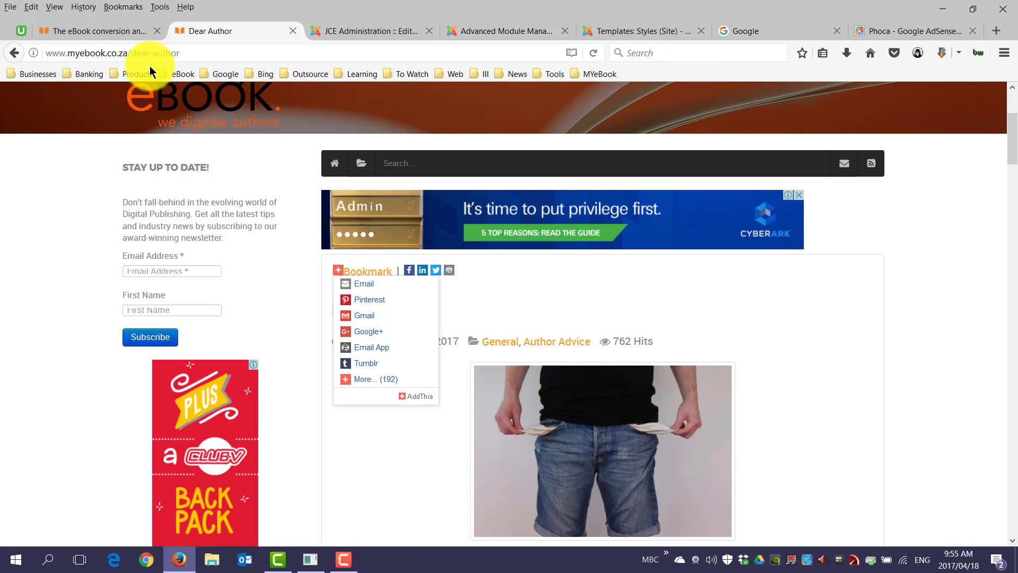
left_click(94, 32)
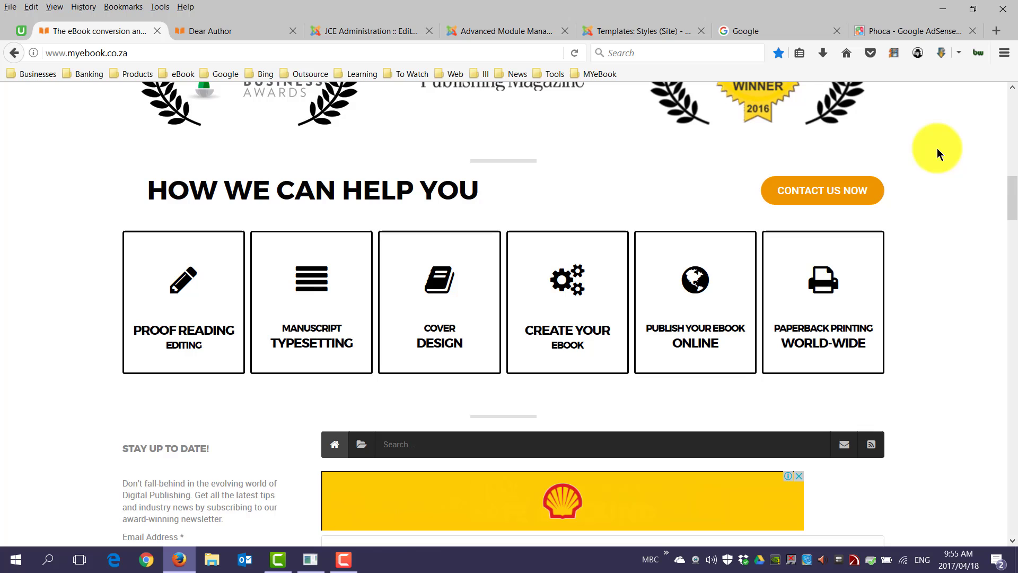
left_click_drag(1009, 195, 1005, 236)
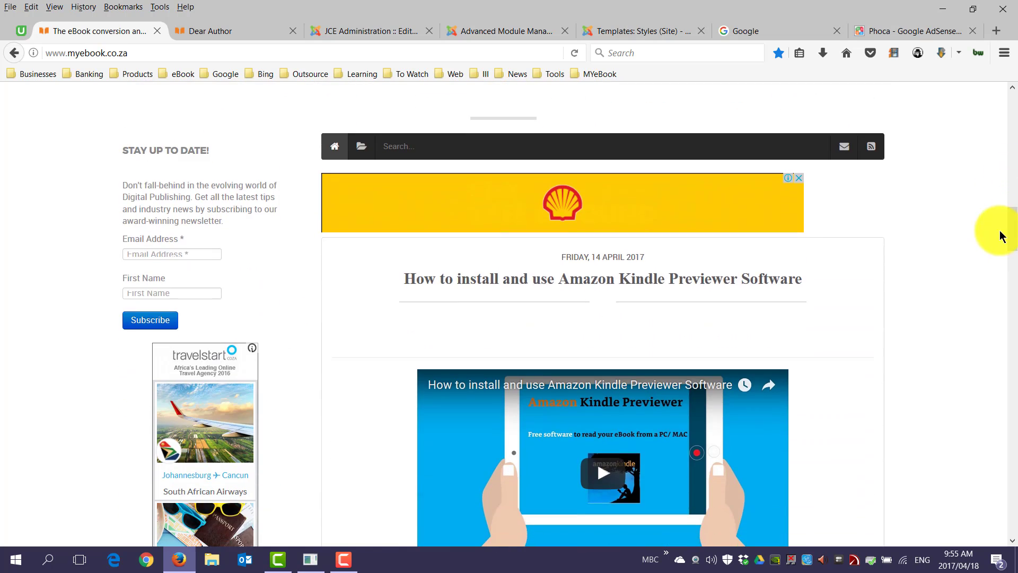
scroll(875, 238, "down", 1)
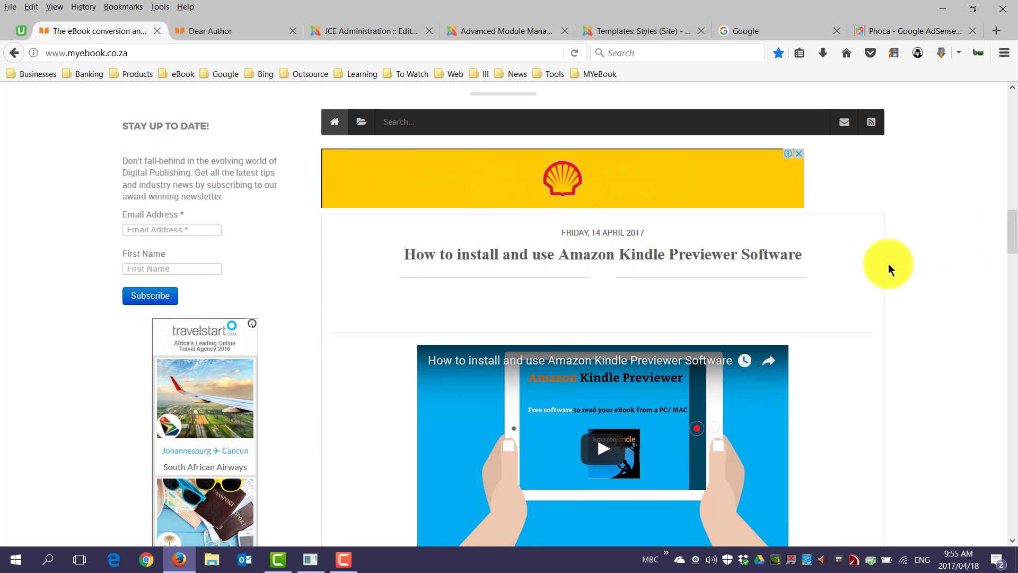
left_click_drag(947, 263, 764, 171)
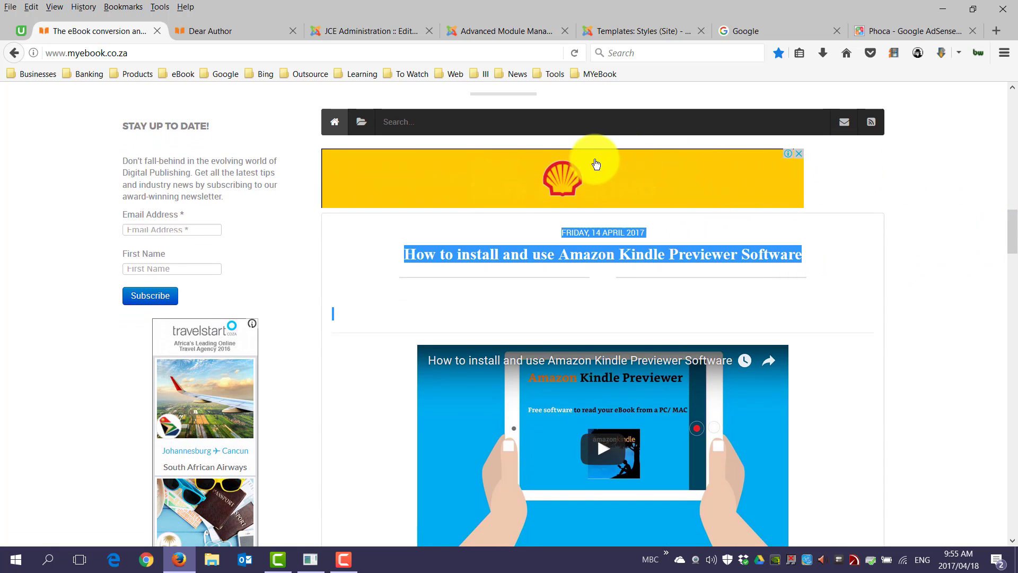
left_click(482, 177)
scroll(69, 351, "down", 1)
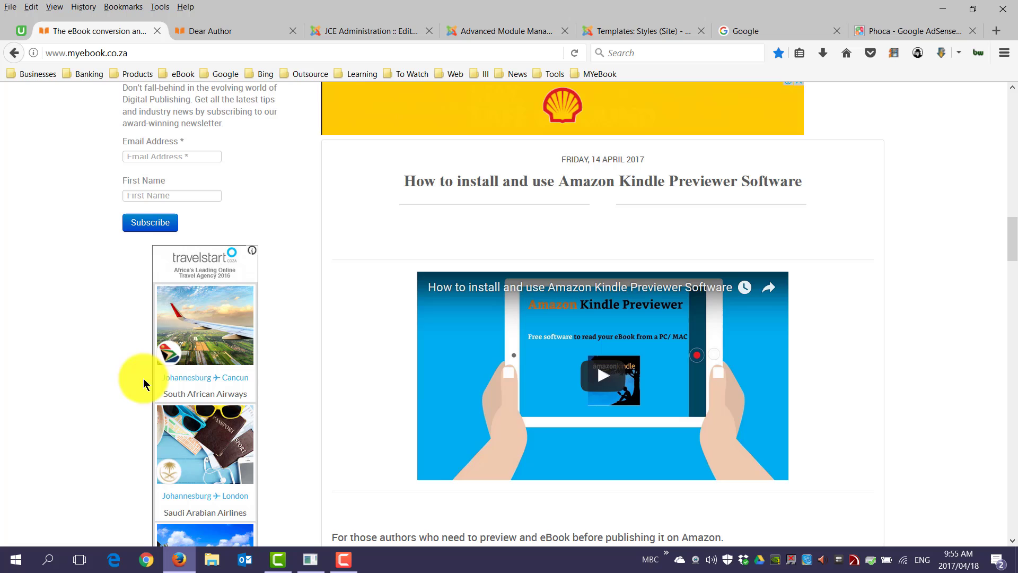
scroll(156, 278, "up", 1)
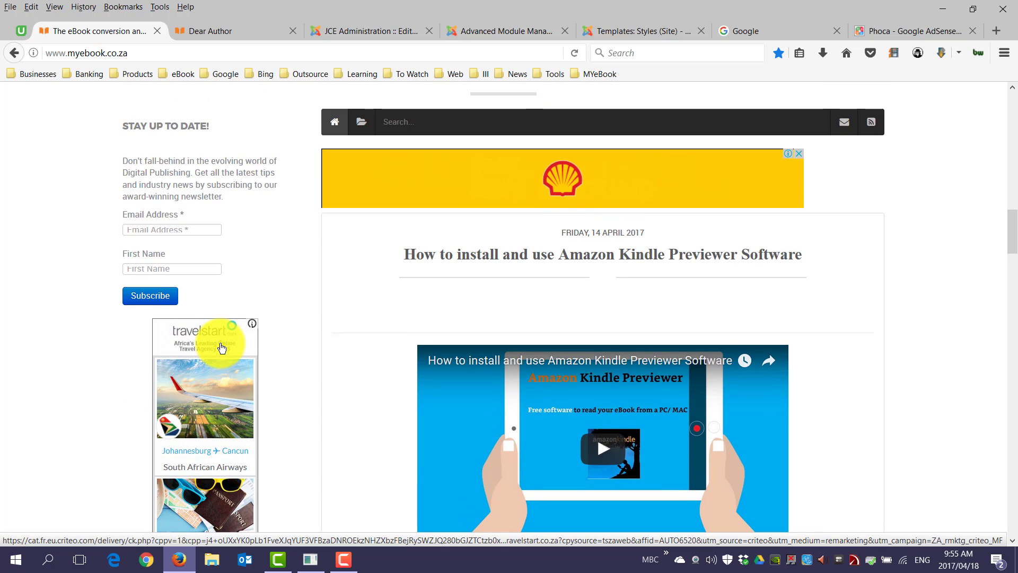
scroll(221, 347, "down", 1)
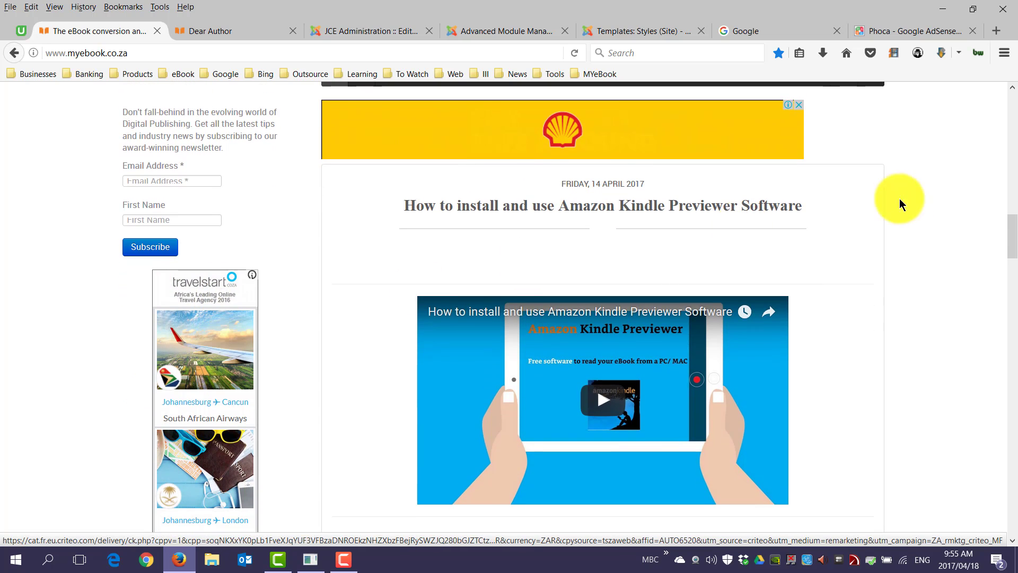
left_click_drag(1014, 241, 1015, 231)
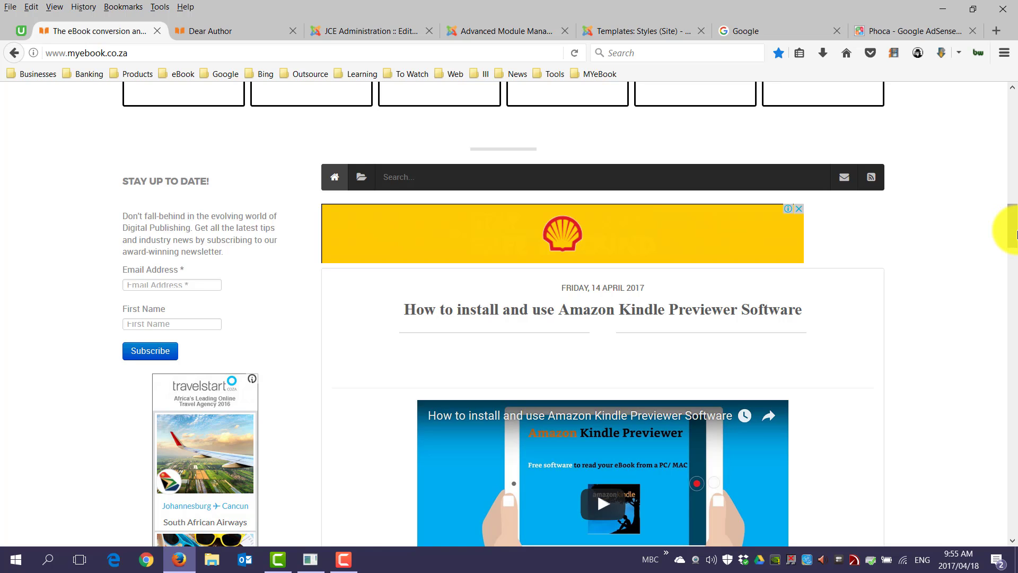
mouse_move(1015, 236)
left_mouse_down()
mouse_move(1014, 245)
mouse_move(1014, 236)
left_mouse_up()
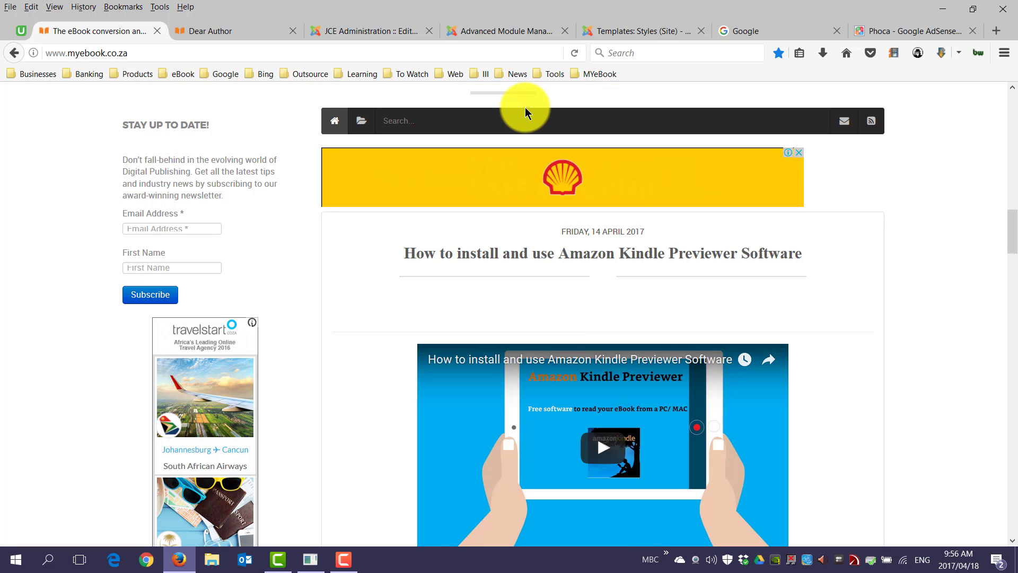
Move the Google tab beside the Dear Author post and select the post's web address
left_click(208, 33)
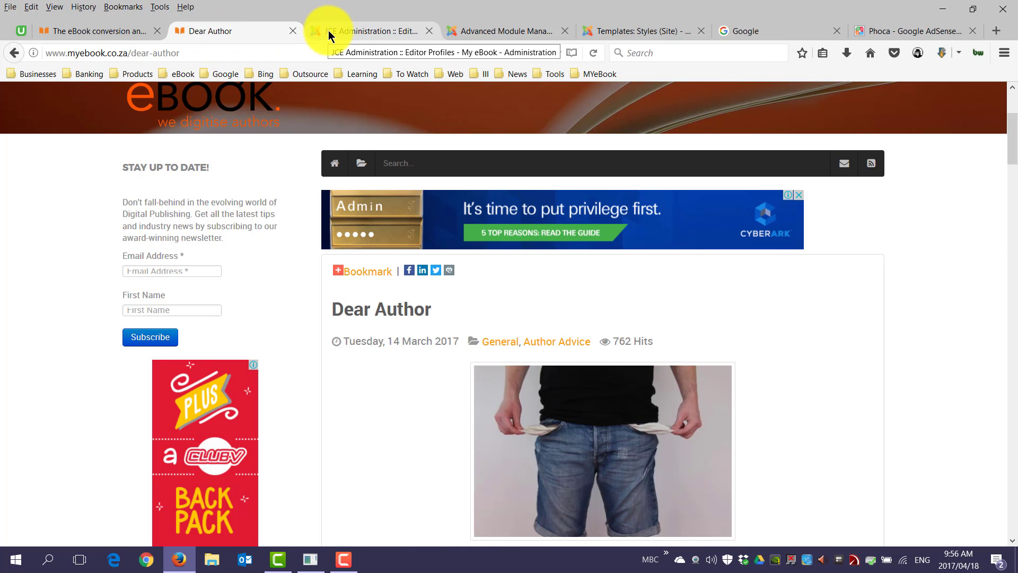
left_click(757, 32)
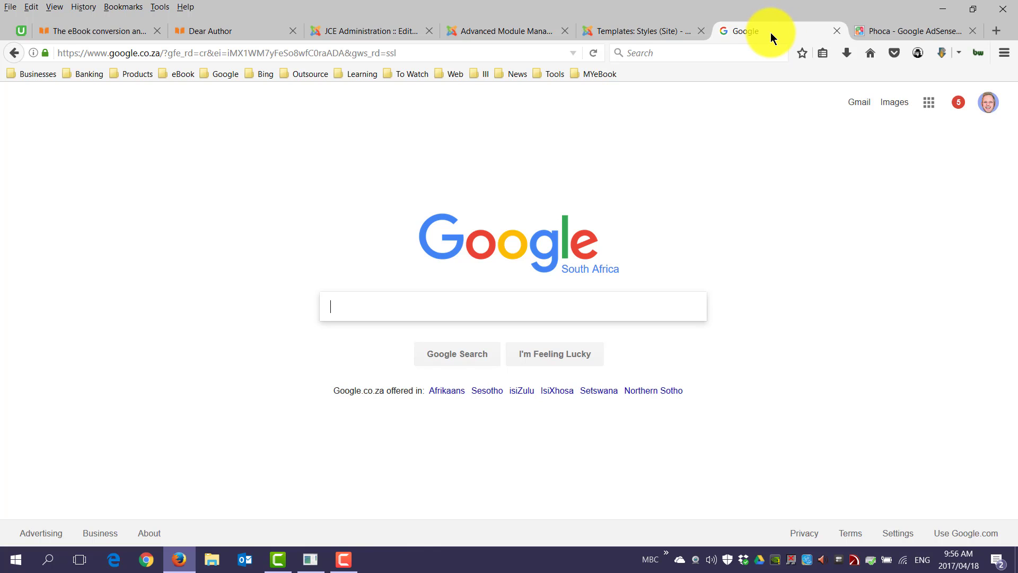
left_click_drag(770, 33, 328, 31)
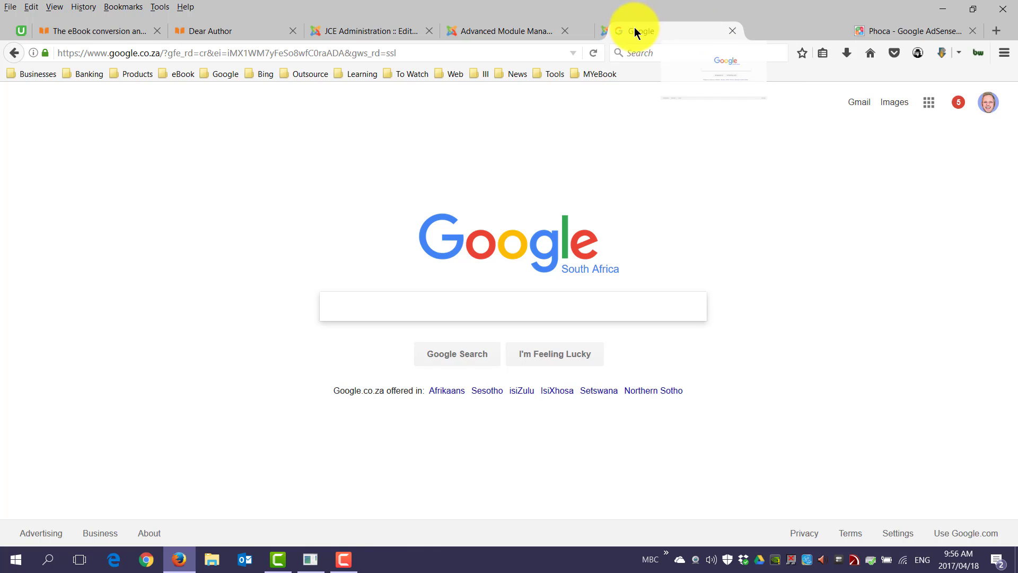
left_click(214, 52)
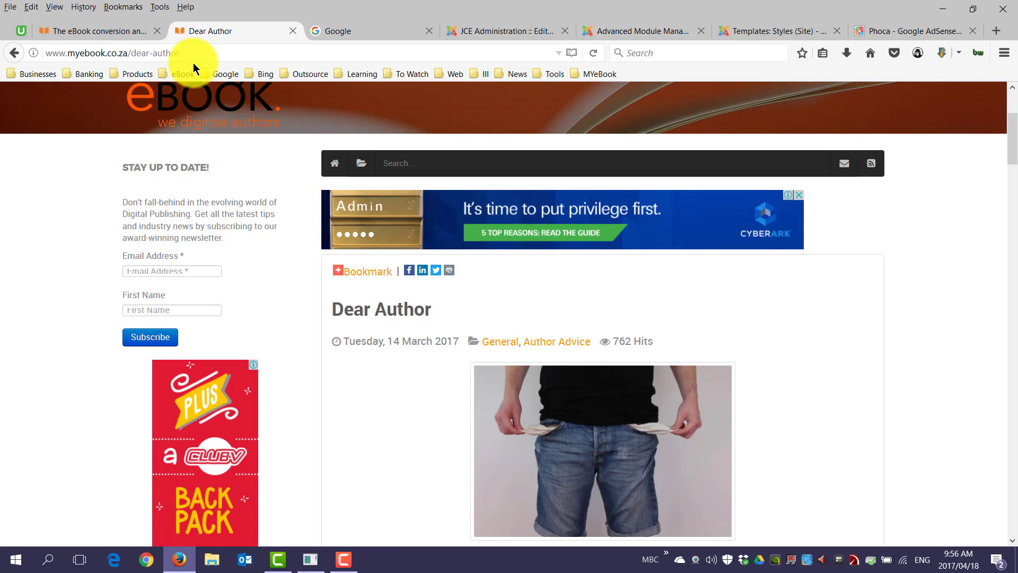
left_click(187, 53)
left_click_drag(212, 53, 45, 53)
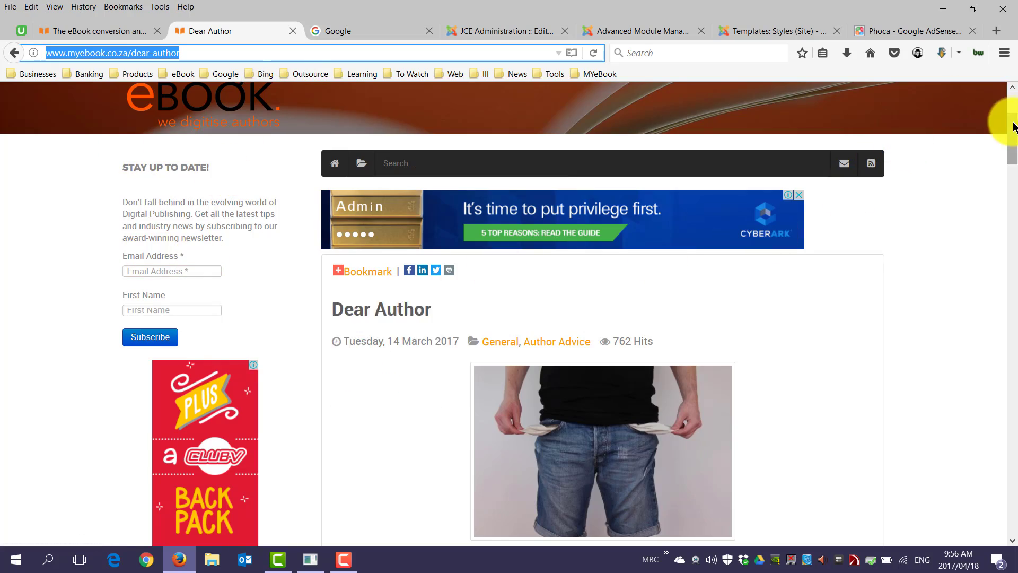
mouse_move(1011, 120)
left_mouse_down()
mouse_move(1011, 205)
mouse_move(1006, 138)
left_mouse_up()
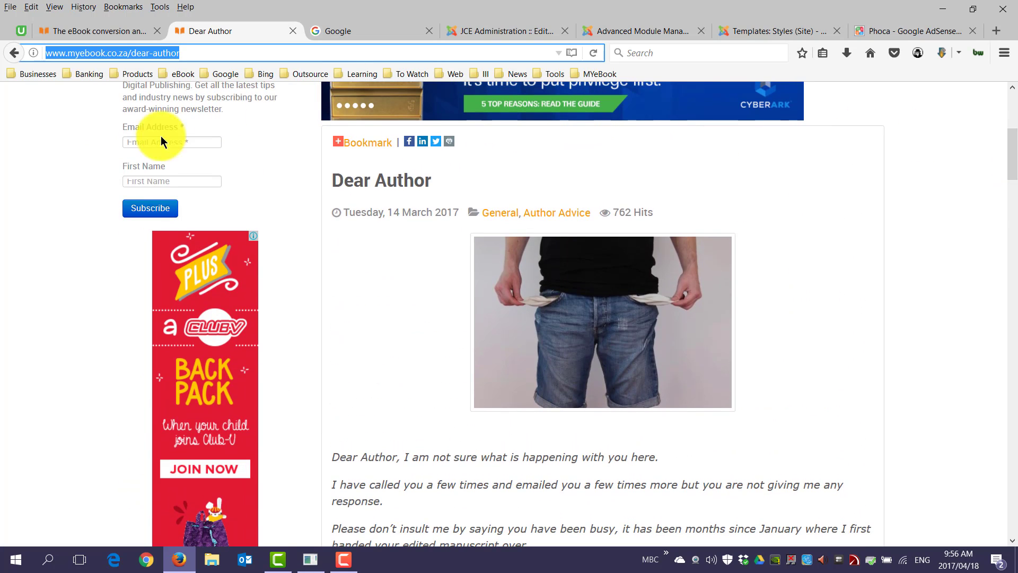
scroll(44, 203, "up", 2)
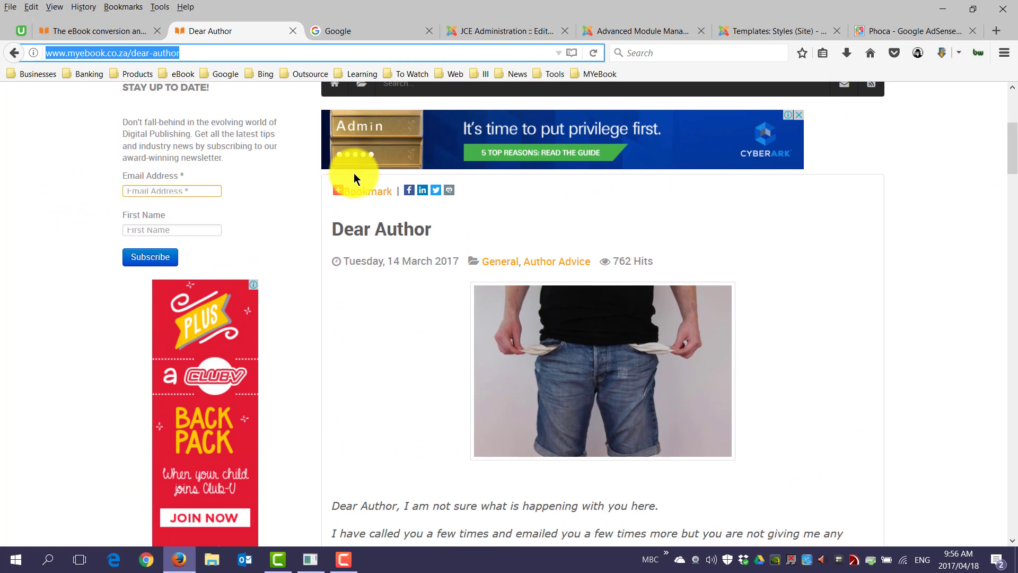
left_click(918, 141)
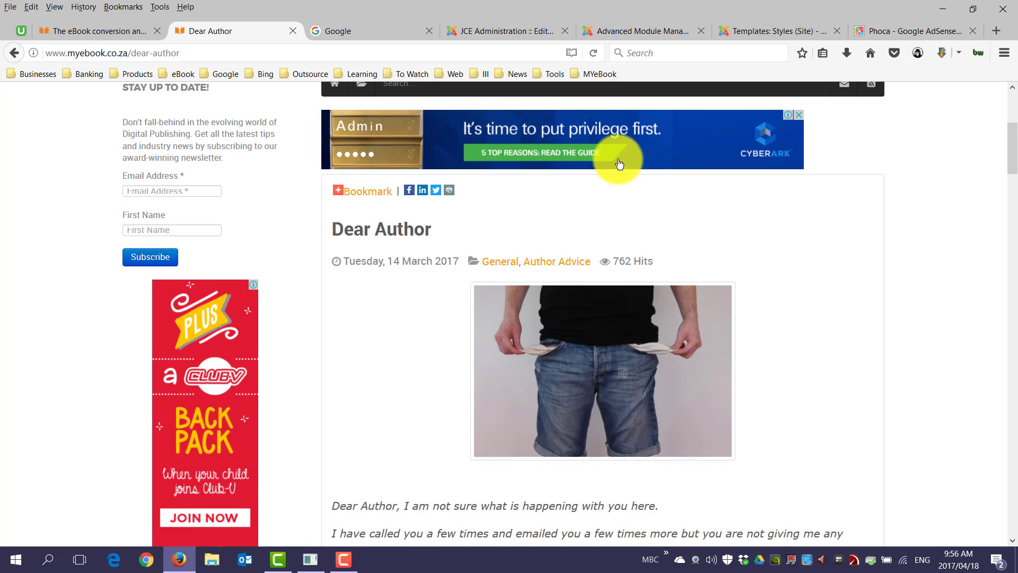
scroll(616, 160, "up", 1)
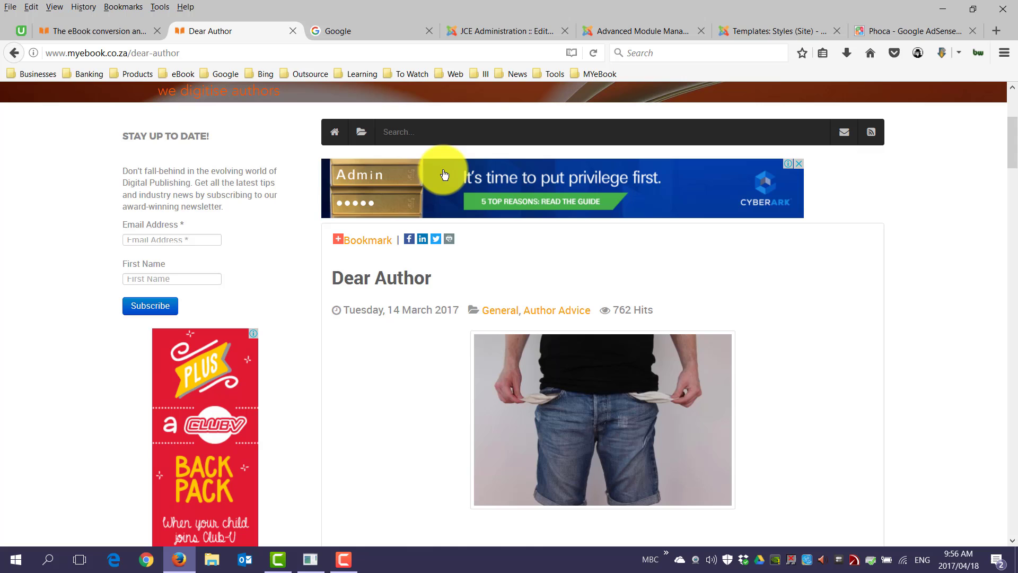
scroll(146, 320, "down", 2)
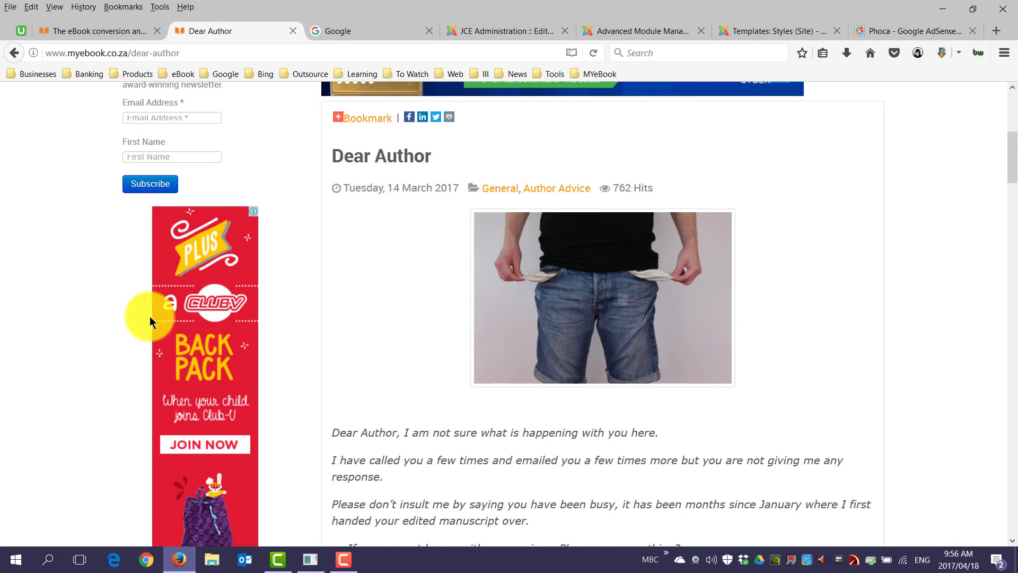
scroll(149, 316, "up", 4)
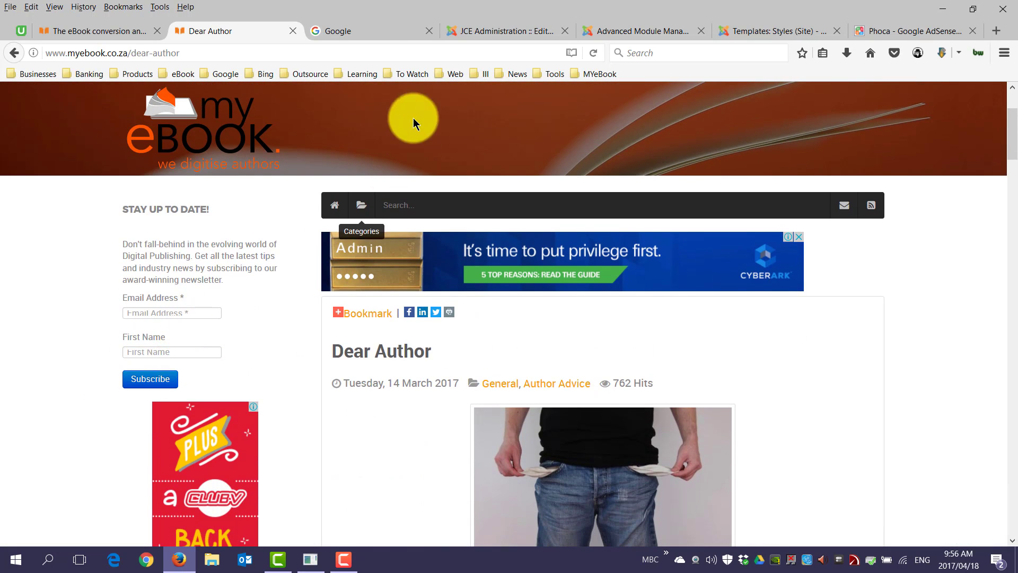
Load the Dear Author URL with ?tp=1 in the Google tab to preview module positions
left_click(153, 55)
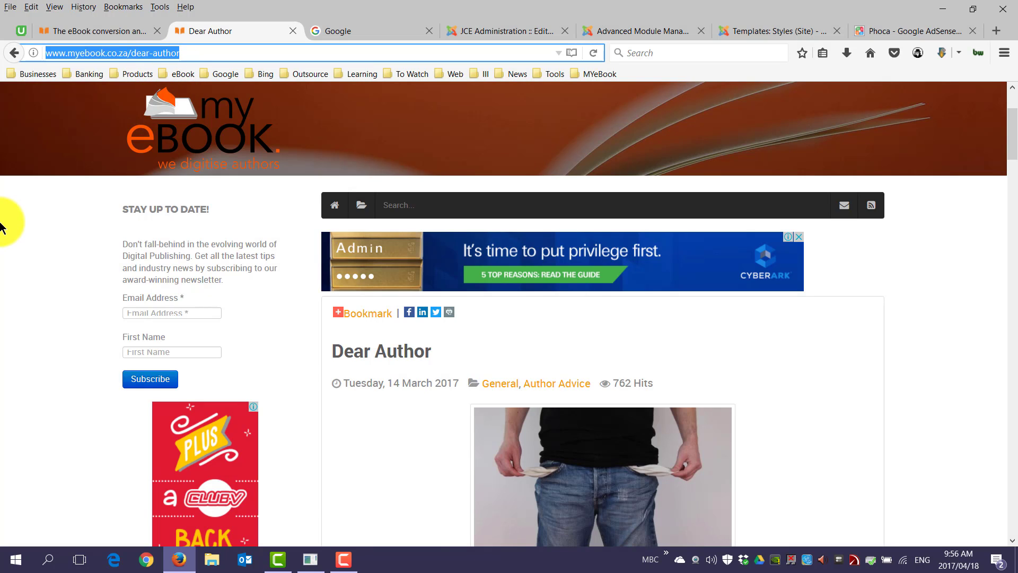
left_click(334, 32)
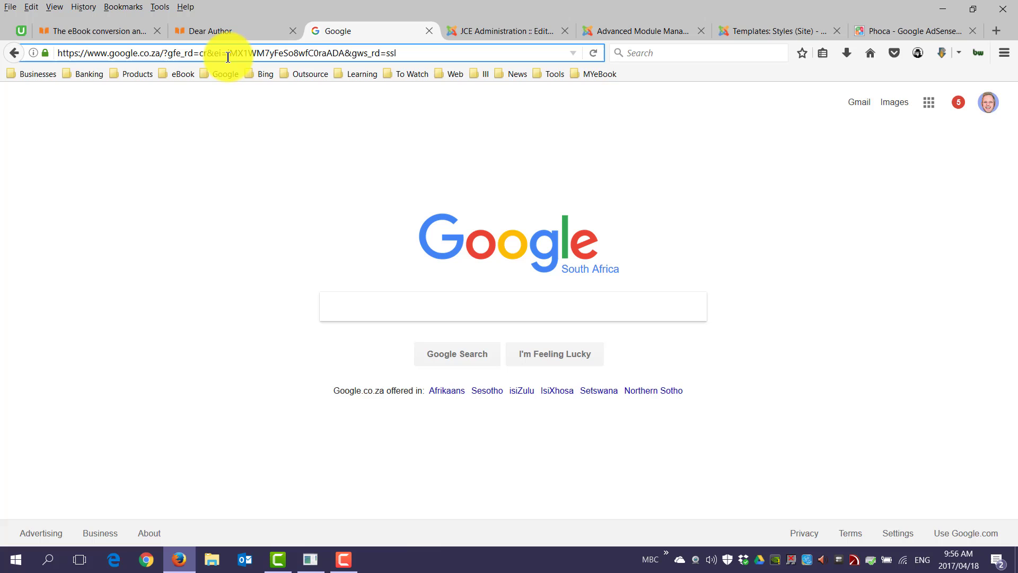
left_click(227, 54)
type("http://www.myebook.co.za/dear-author")
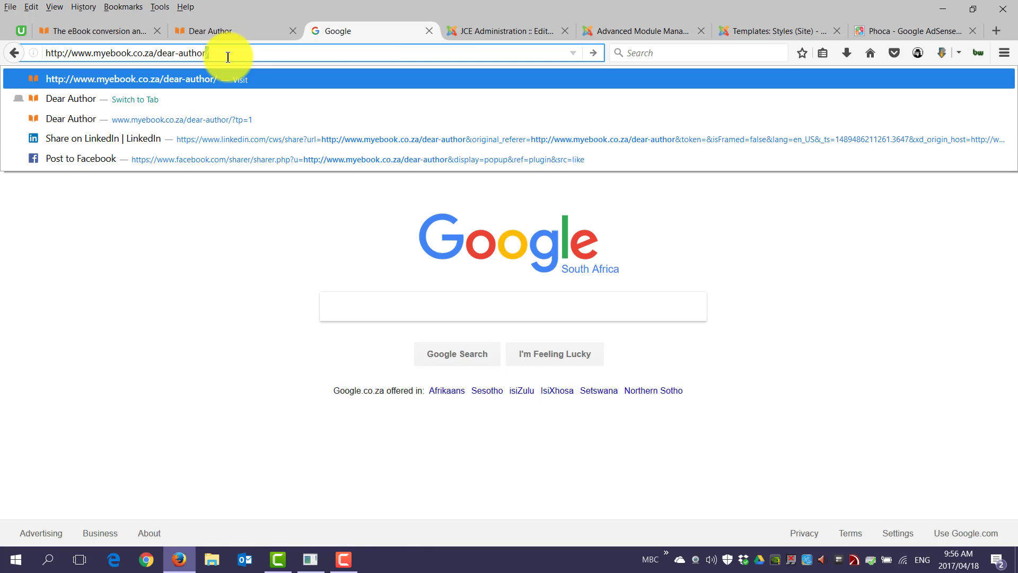
key("Return")
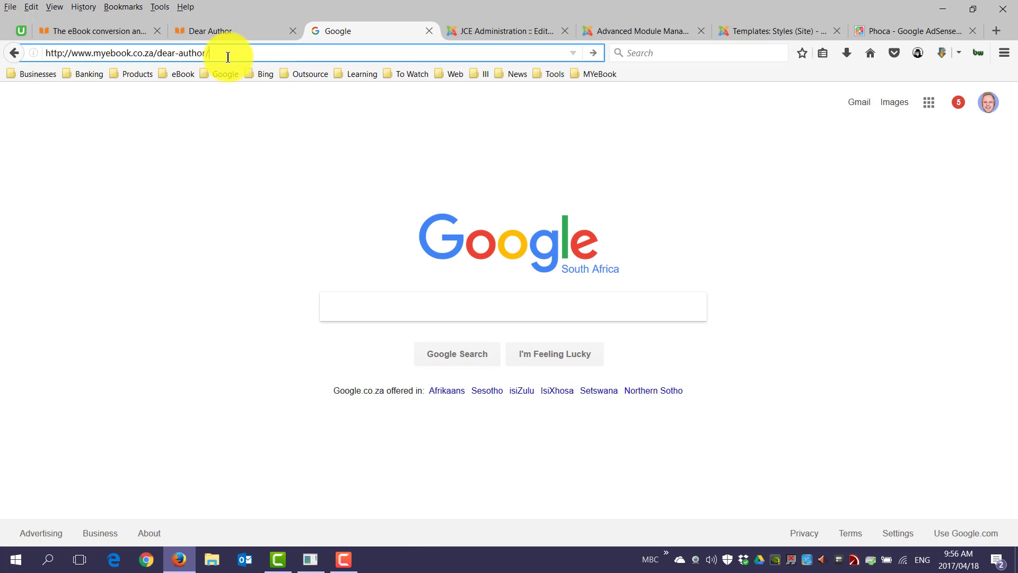
type("?")
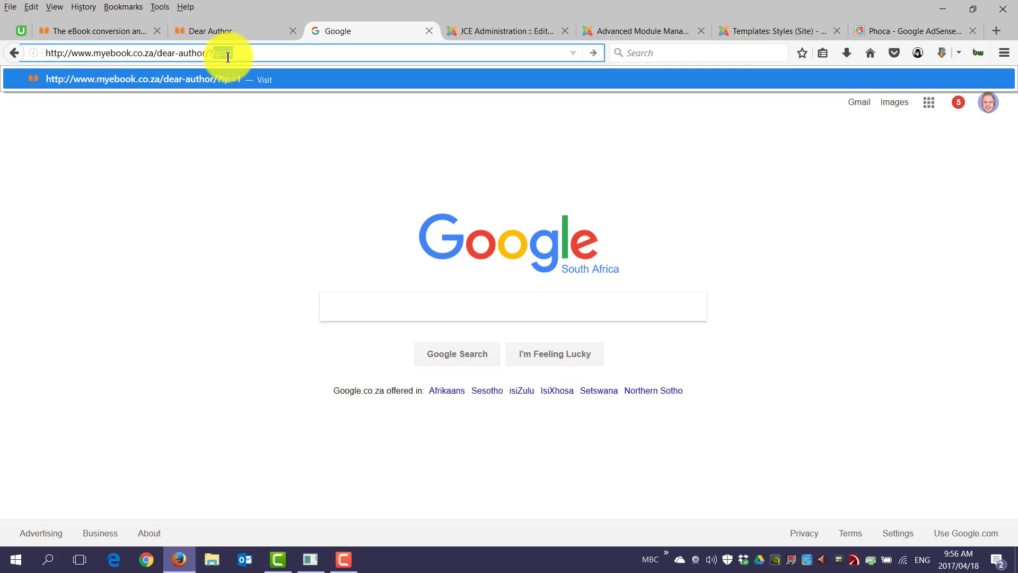
type("tp")
type("=")
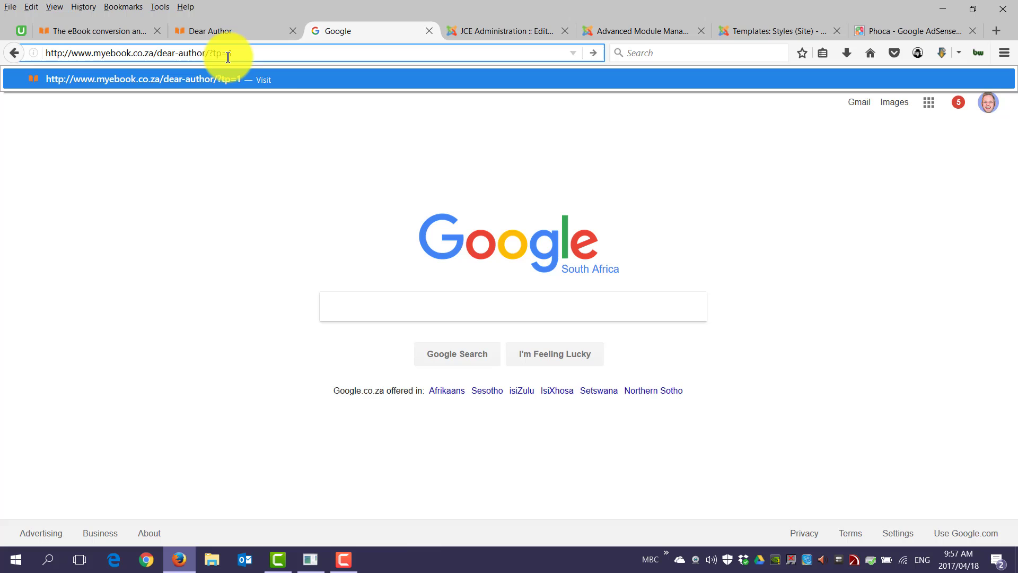
type("1")
key("Return")
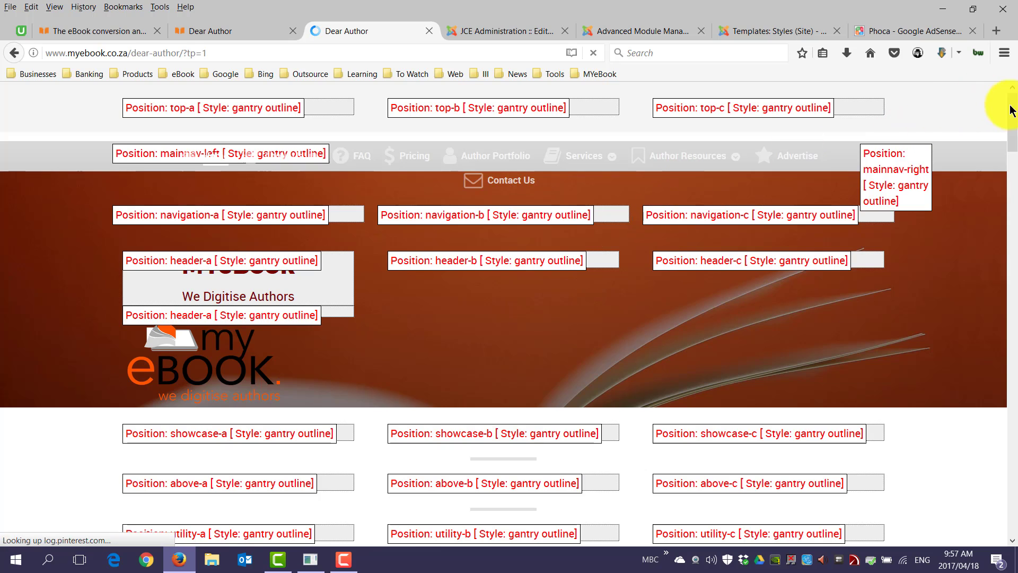
mouse_move(1012, 107)
left_mouse_down()
mouse_move(1009, 143)
mouse_move(1014, 111)
left_mouse_up()
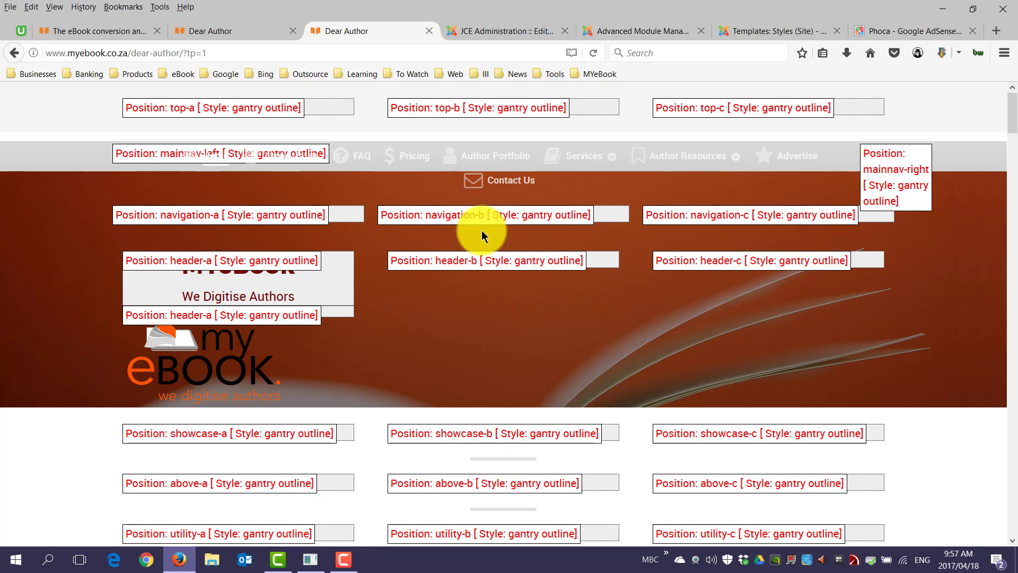
scroll(687, 238, "down", 5)
scroll(796, 237, "down", 5)
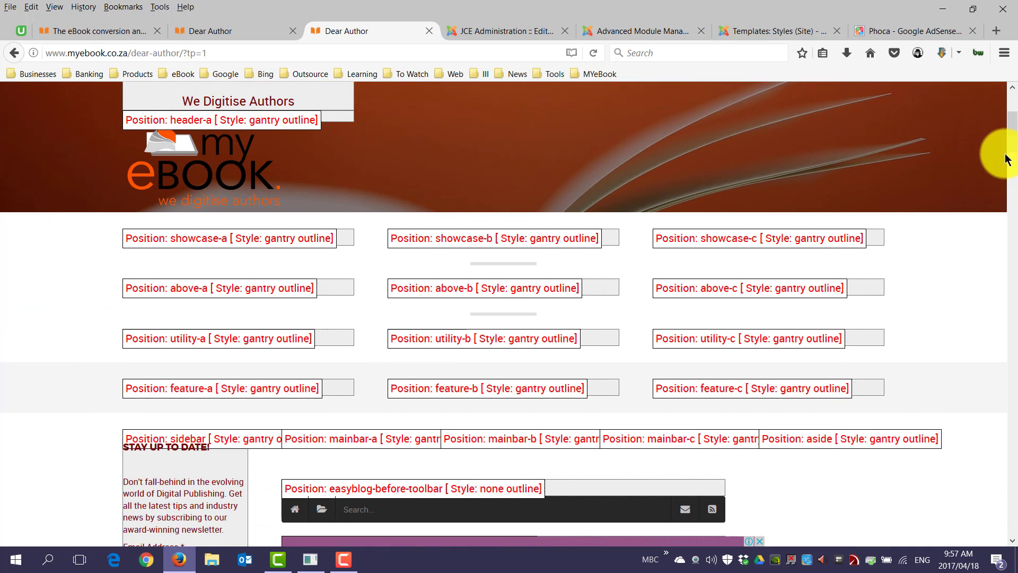
mouse_move(1007, 128)
left_mouse_down()
mouse_move(1006, 161)
mouse_move(1010, 96)
mouse_move(1011, 185)
mouse_move(1011, 127)
left_mouse_up()
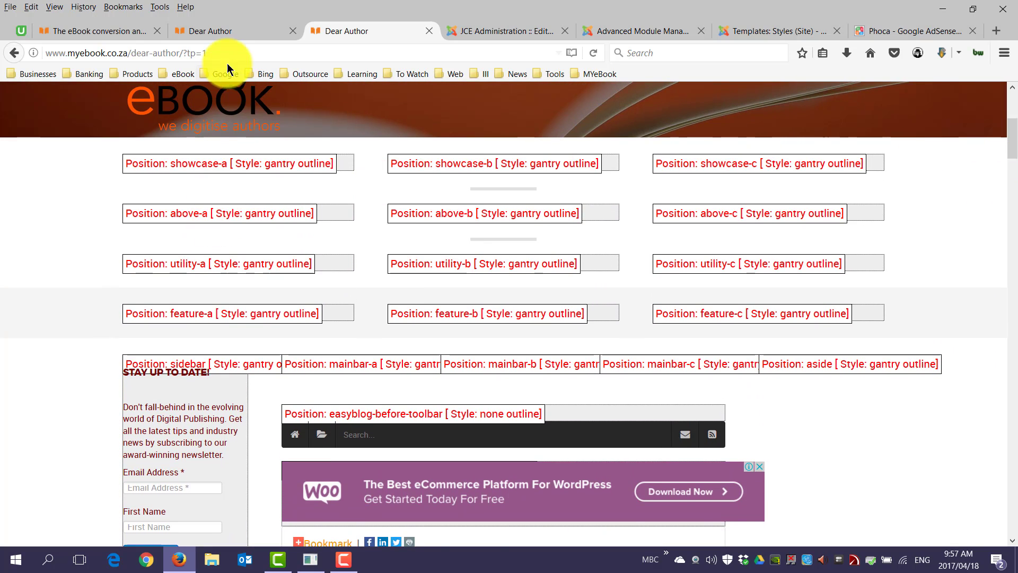
left_click_drag(185, 53, 210, 52)
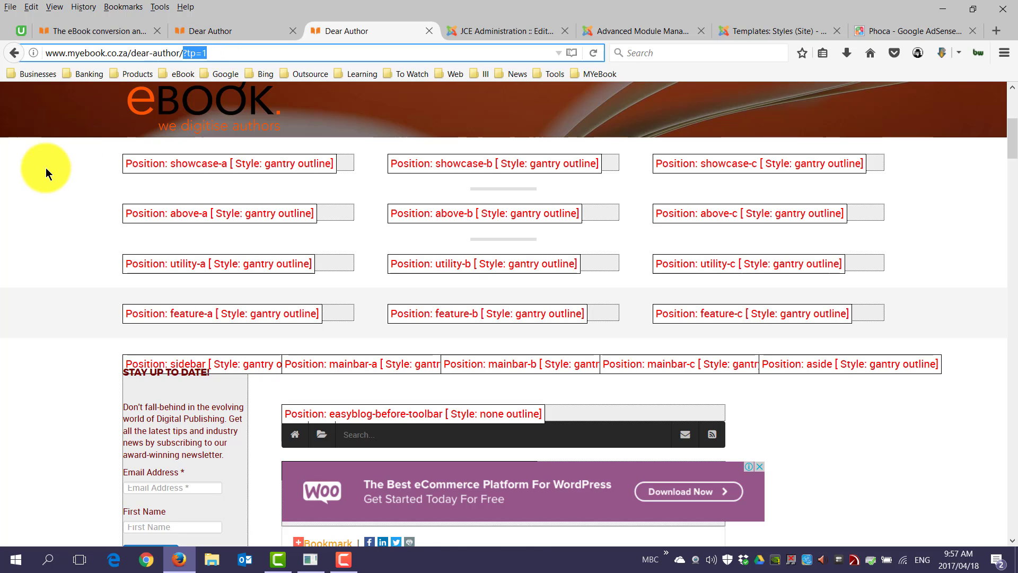
Check the template Options show Preview Module Positions enabled, then return to the outlined post
left_click(750, 31)
left_click(362, 91)
mouse_move(363, 173)
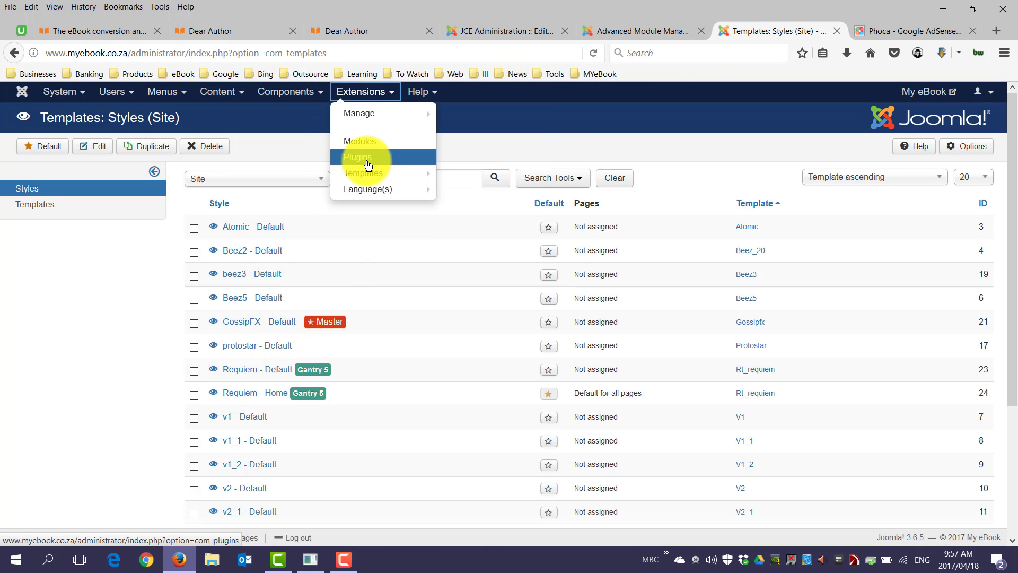
left_click(54, 317)
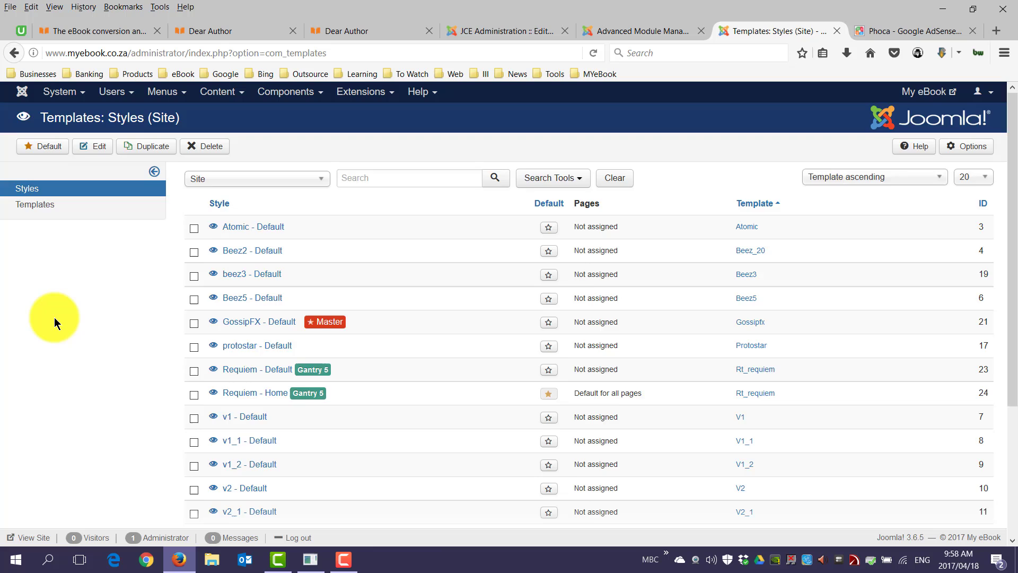
scroll(358, 242, "down", 1)
scroll(557, 239, "up", 1)
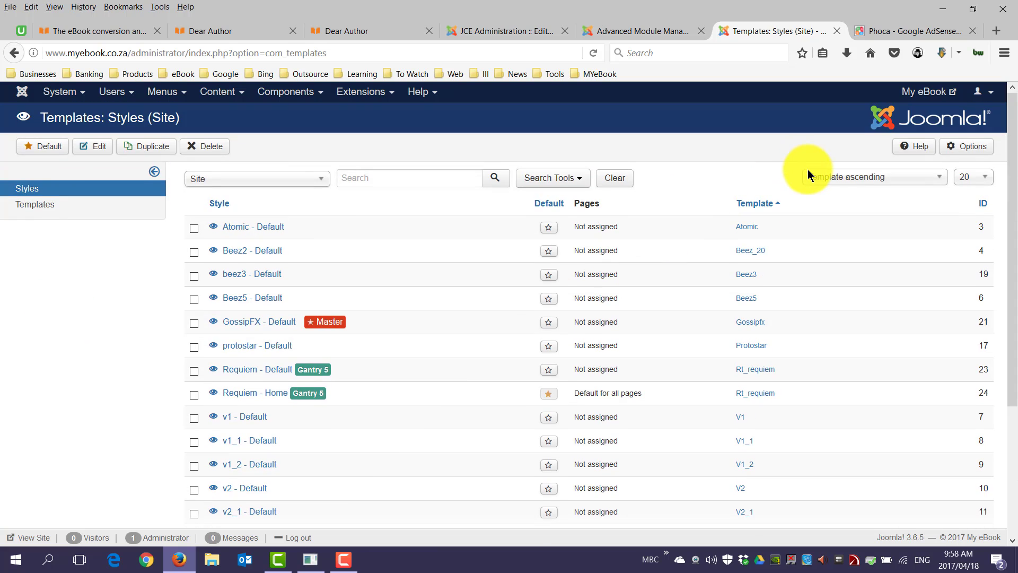
left_click(966, 146)
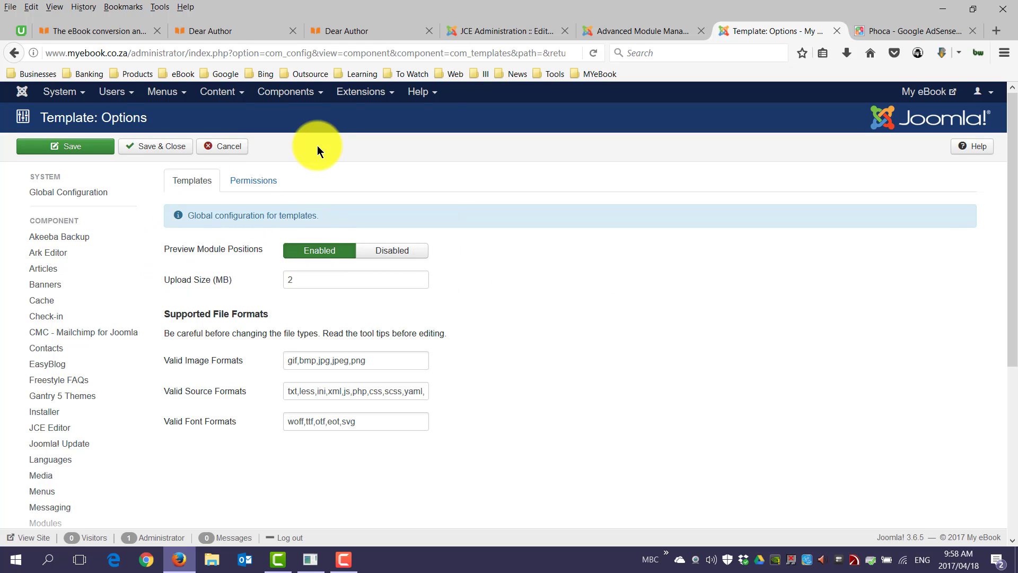
left_click(371, 32)
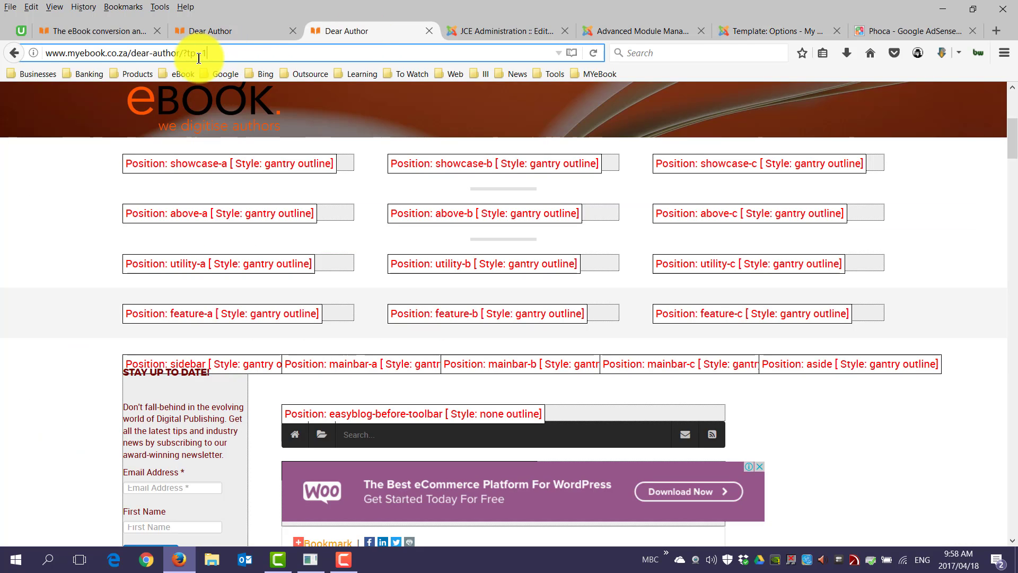
left_click_drag(206, 53, 175, 54)
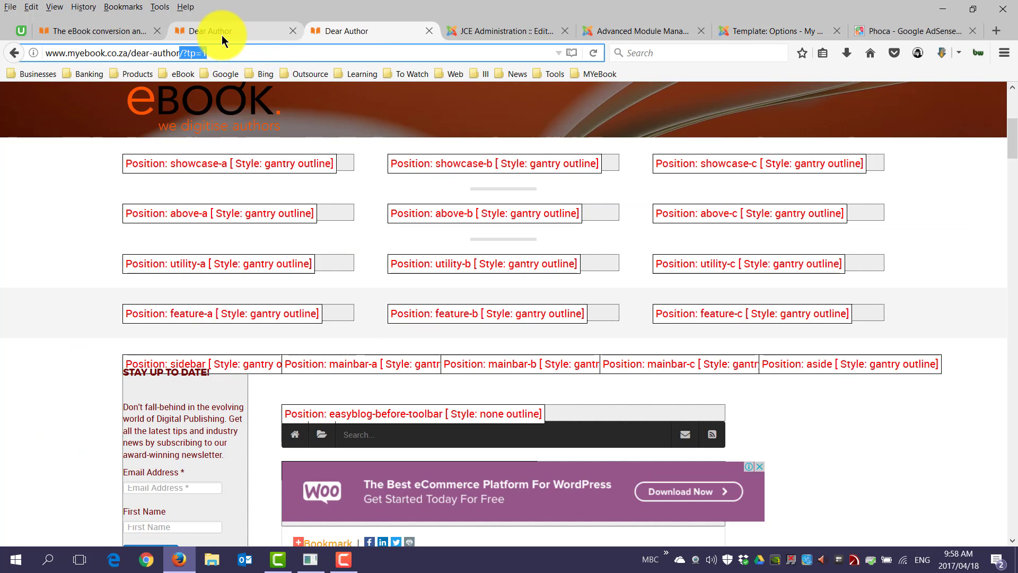
scroll(267, 194, "down", 4)
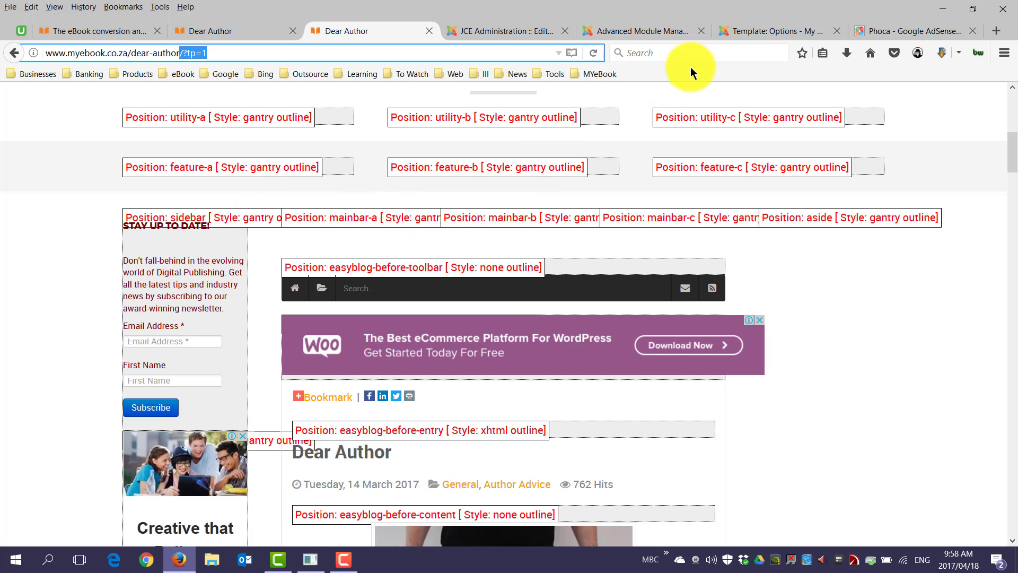
Search 'google adsense' in a new tab and sign in to the AdSense dashboard
left_click(996, 30)
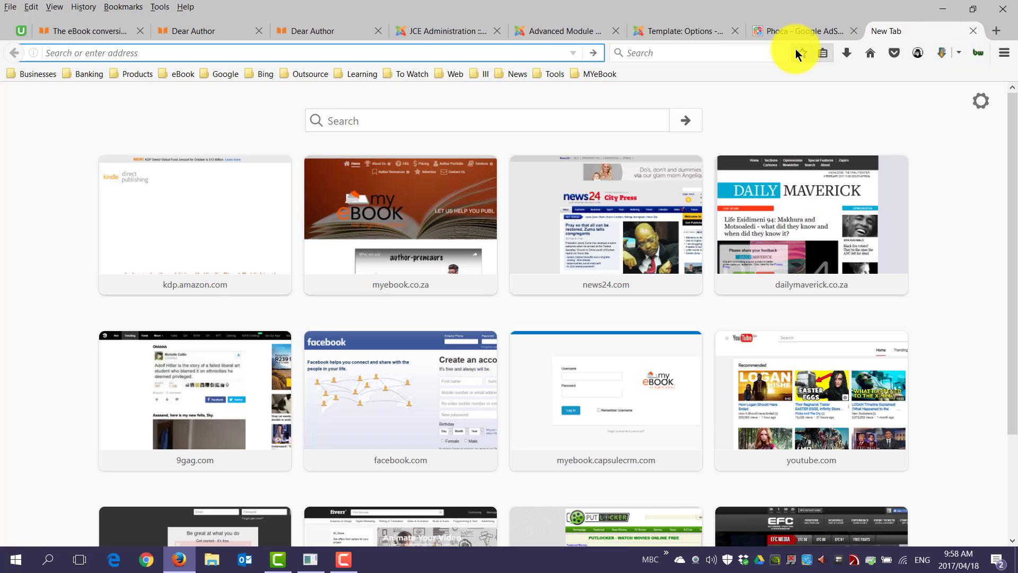
type("g")
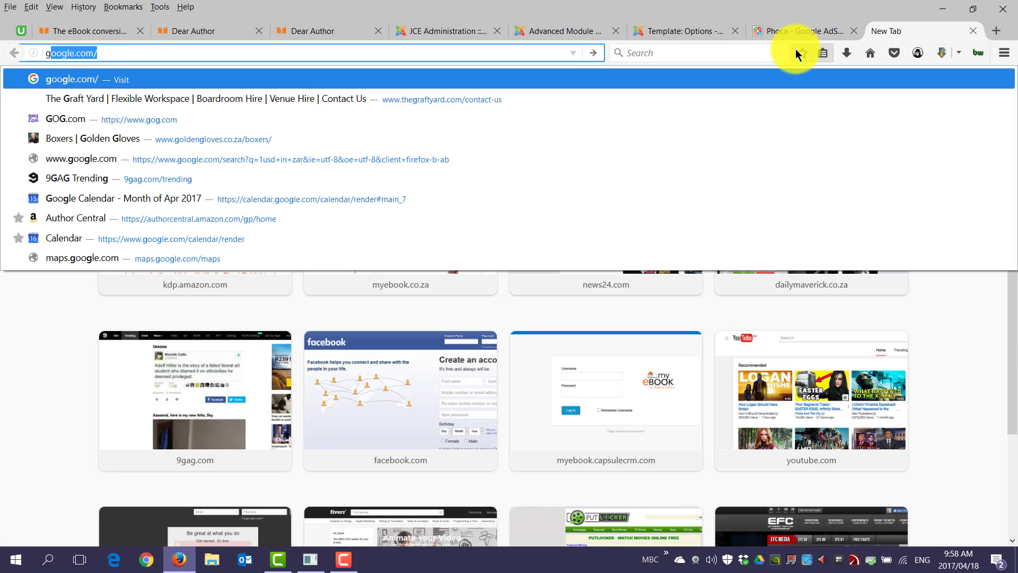
type("oogle ")
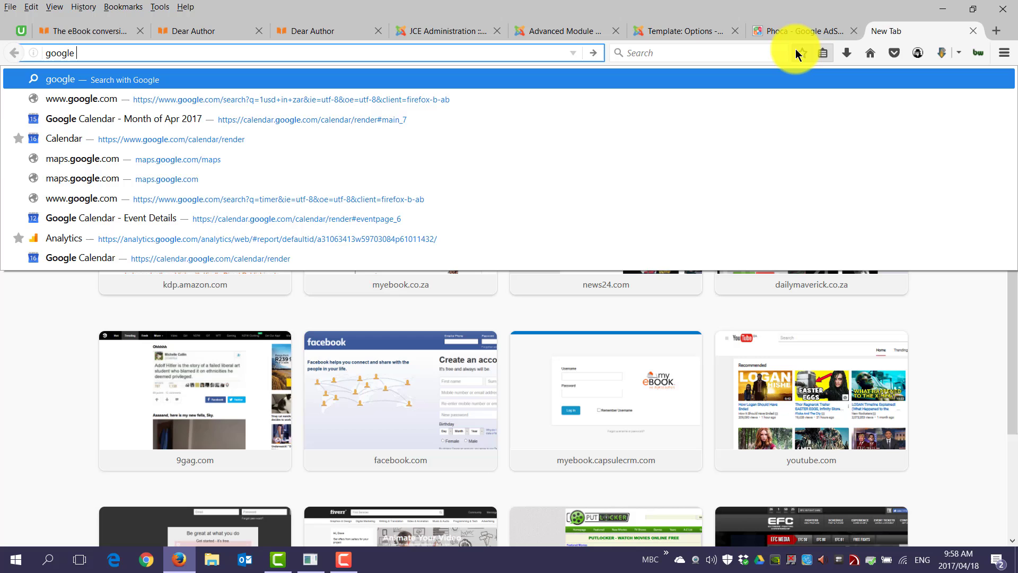
type("adsen")
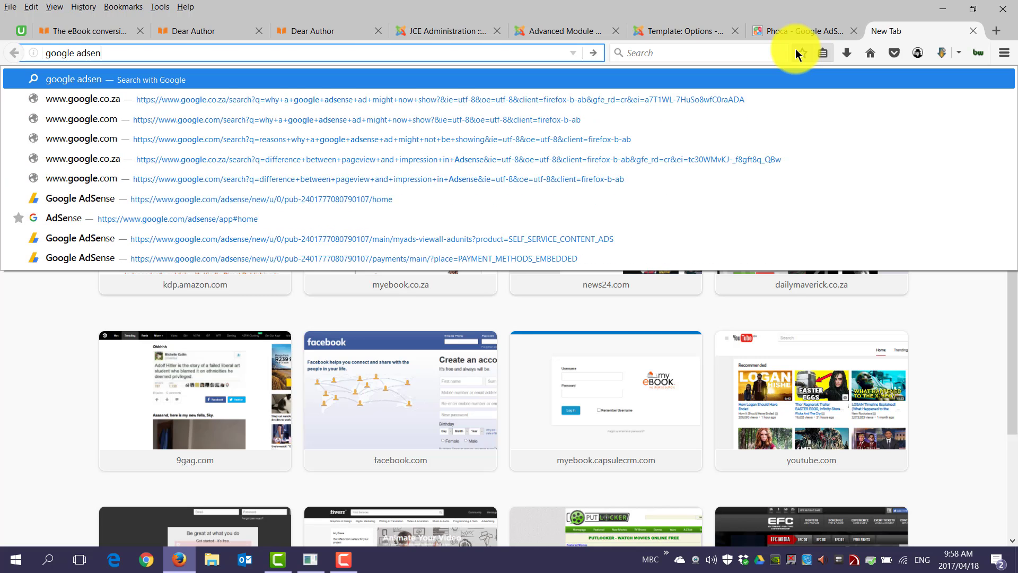
type("se")
key("Return")
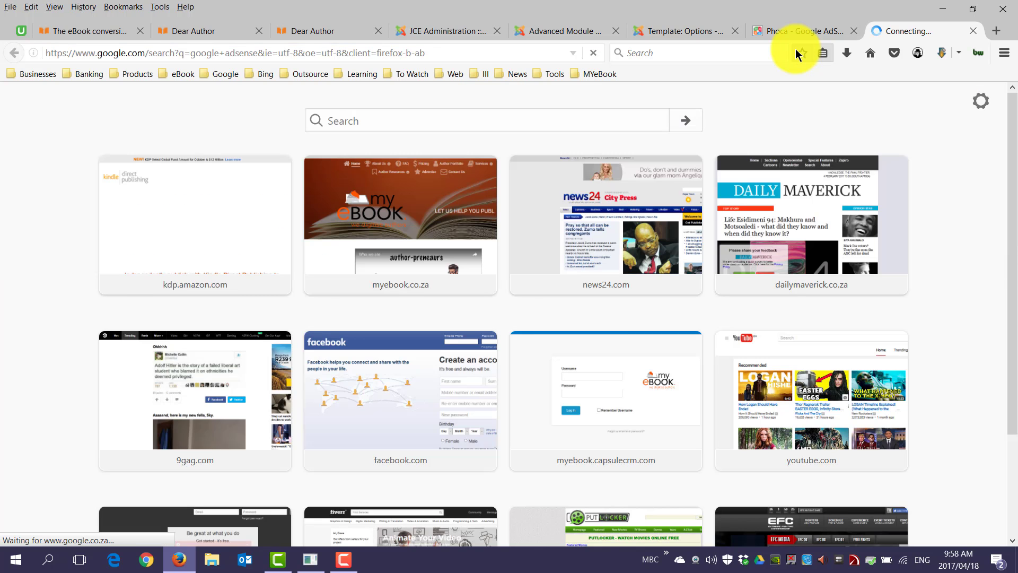
scroll(303, 385, "down", 1)
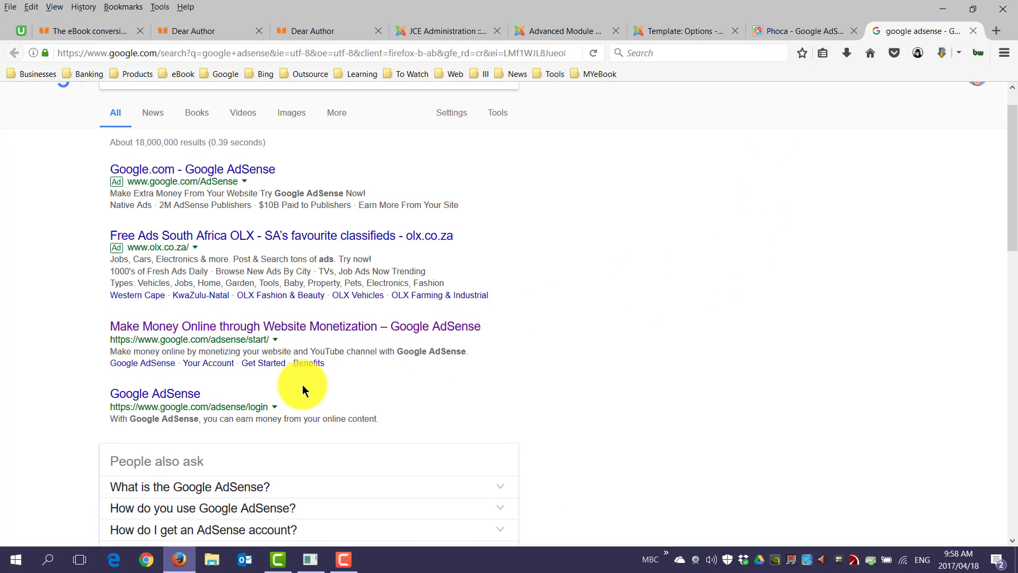
scroll(320, 363, "down", 1)
left_click(398, 288)
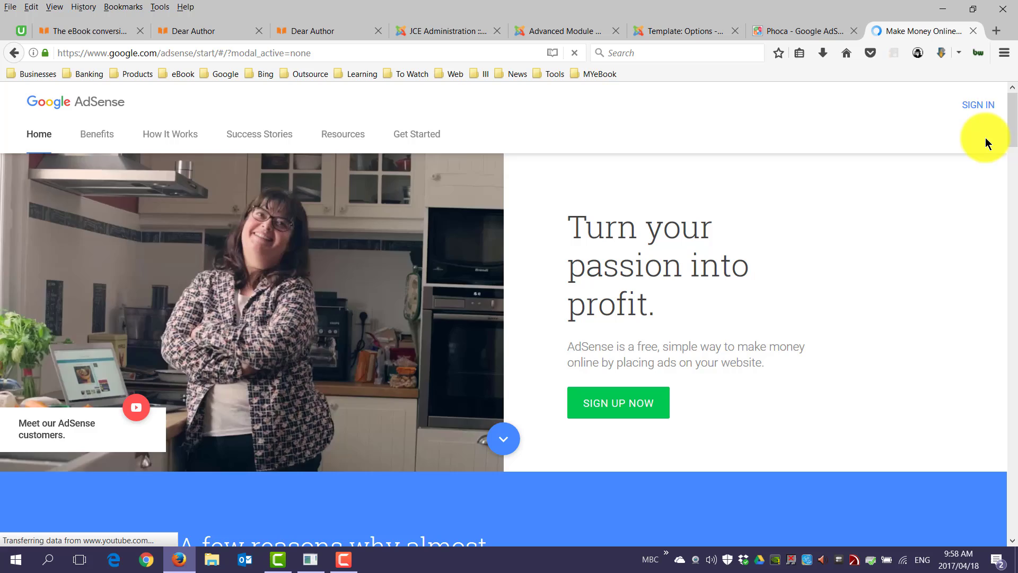
left_click(983, 110)
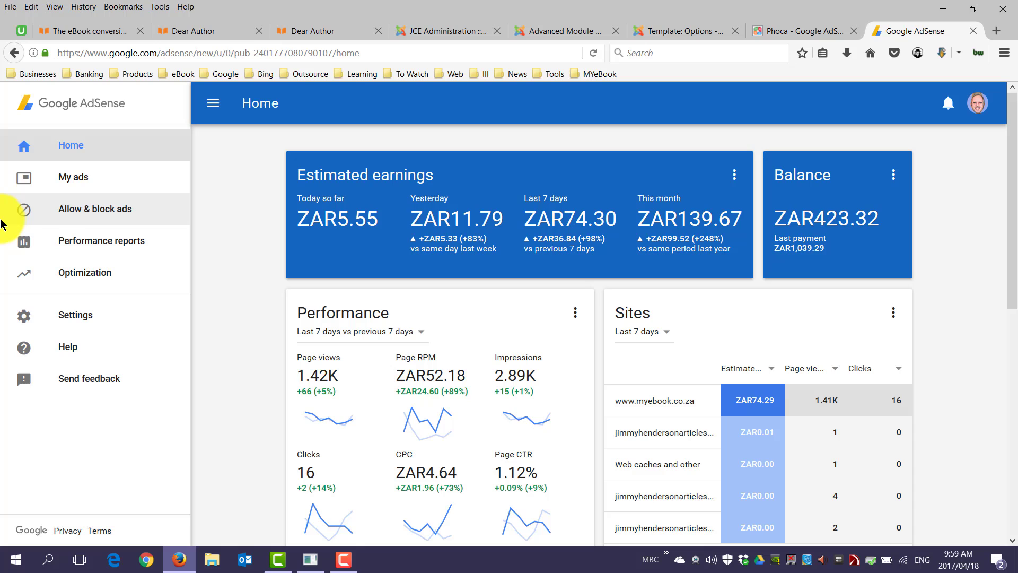
View the ad units list and highlight the footer unit's 728x90 size and the table
left_click(86, 182)
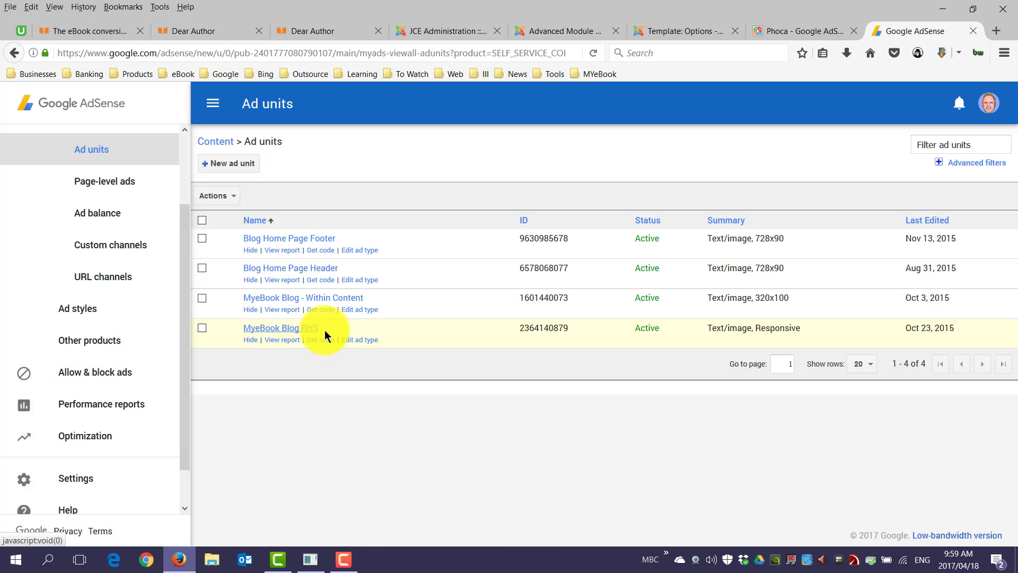
left_click_drag(788, 239, 721, 242)
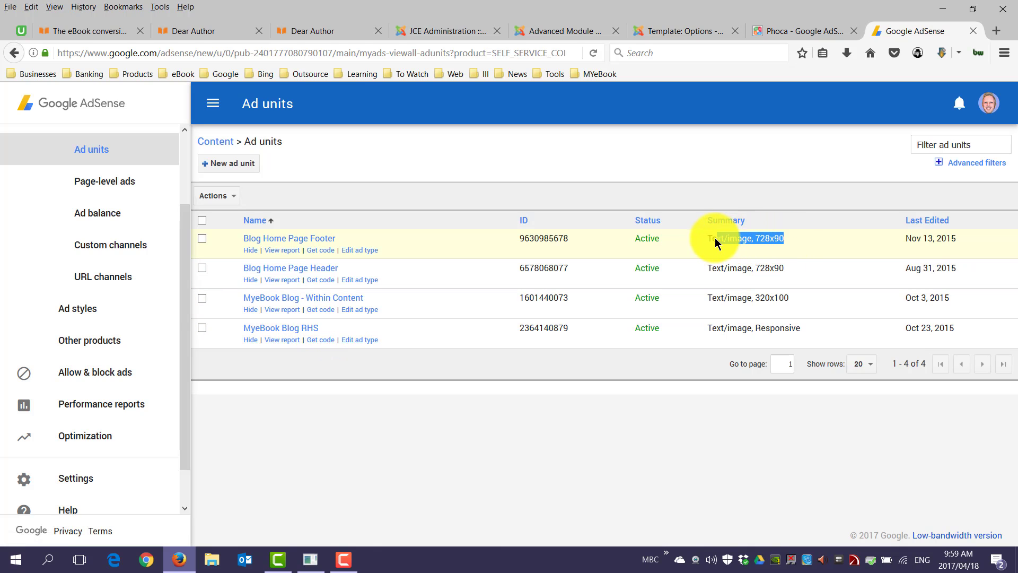
left_click(803, 328)
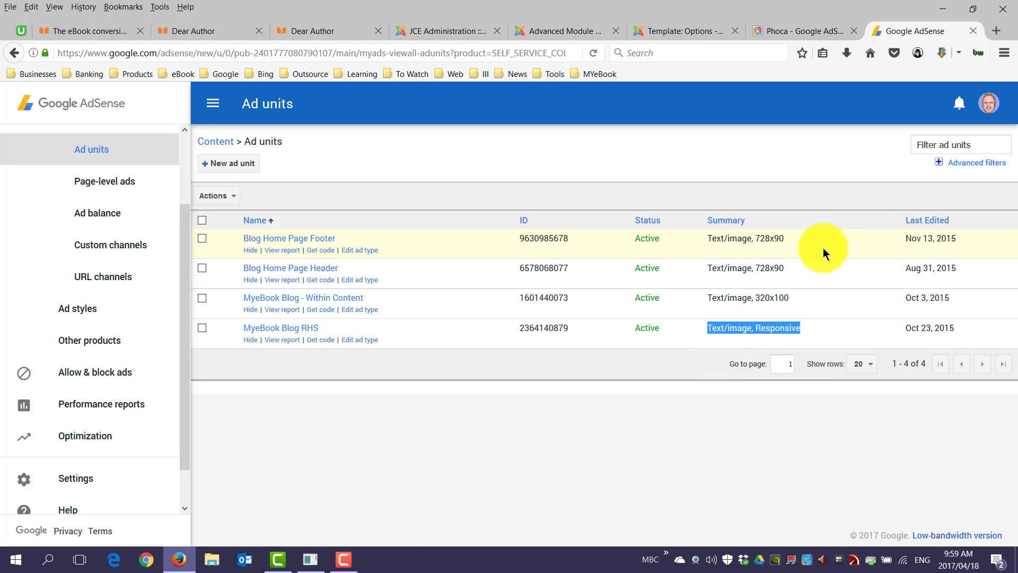
double_click(768, 239)
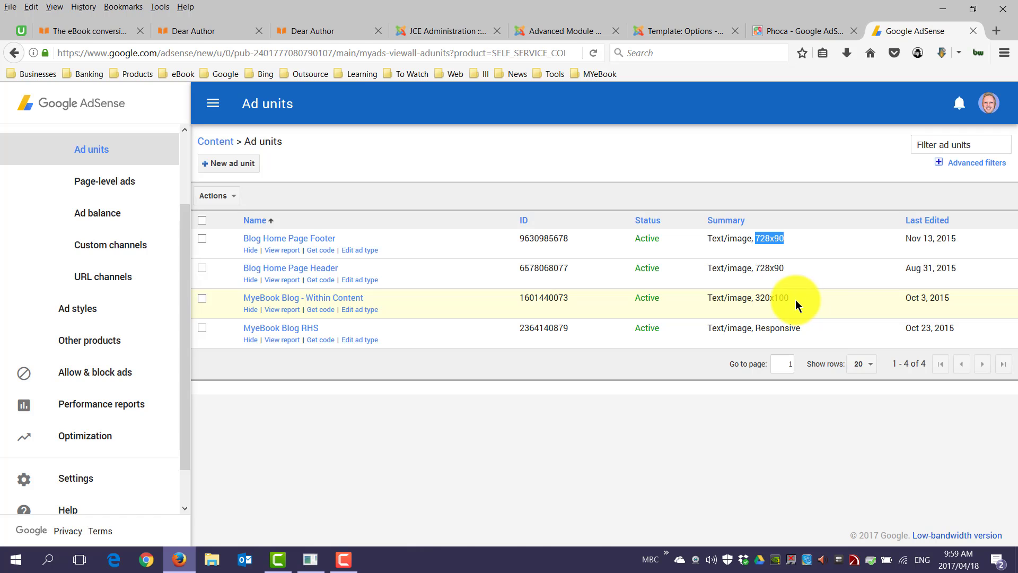
left_click_drag(962, 335, 921, 228)
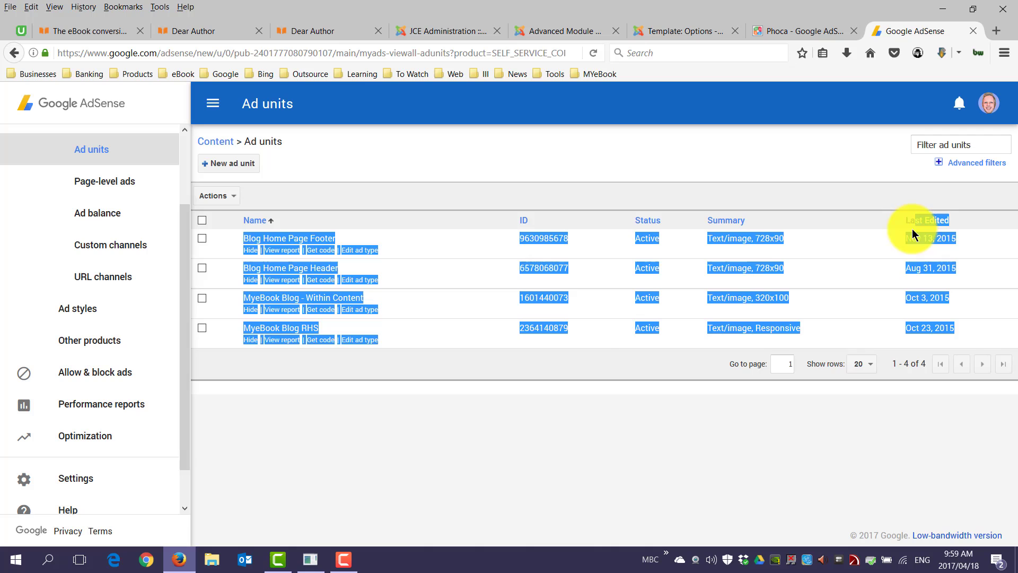
left_click(471, 430)
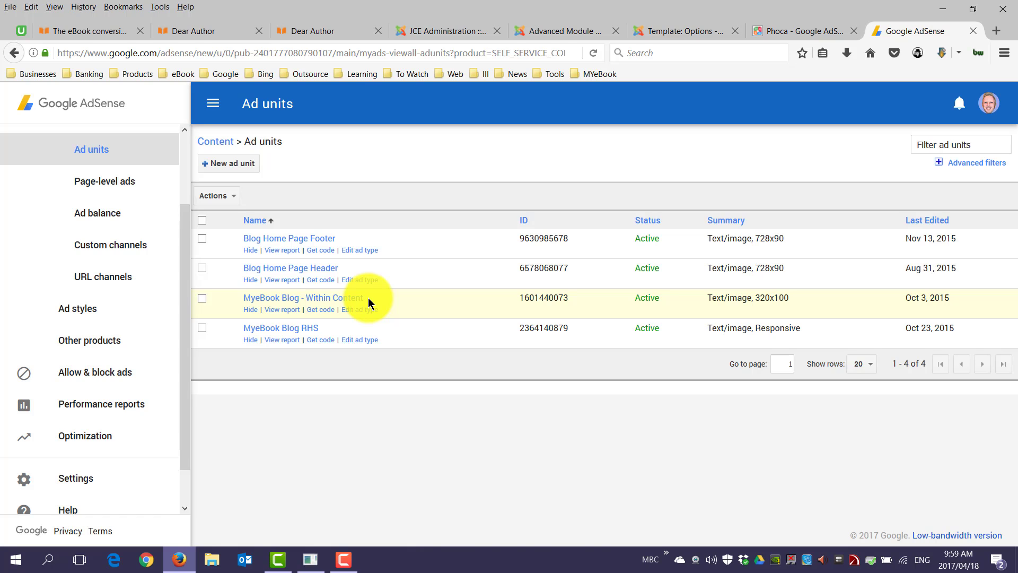
Highlight the MyeBook Blog - Within Content unit name in the list
left_click_drag(365, 298, 306, 297)
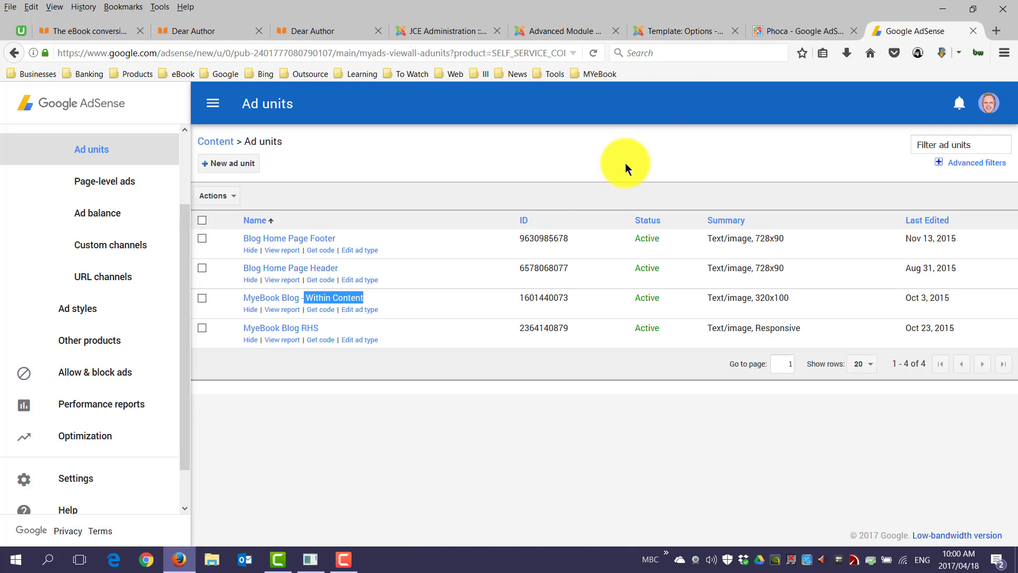
left_click_drag(325, 298, 243, 299)
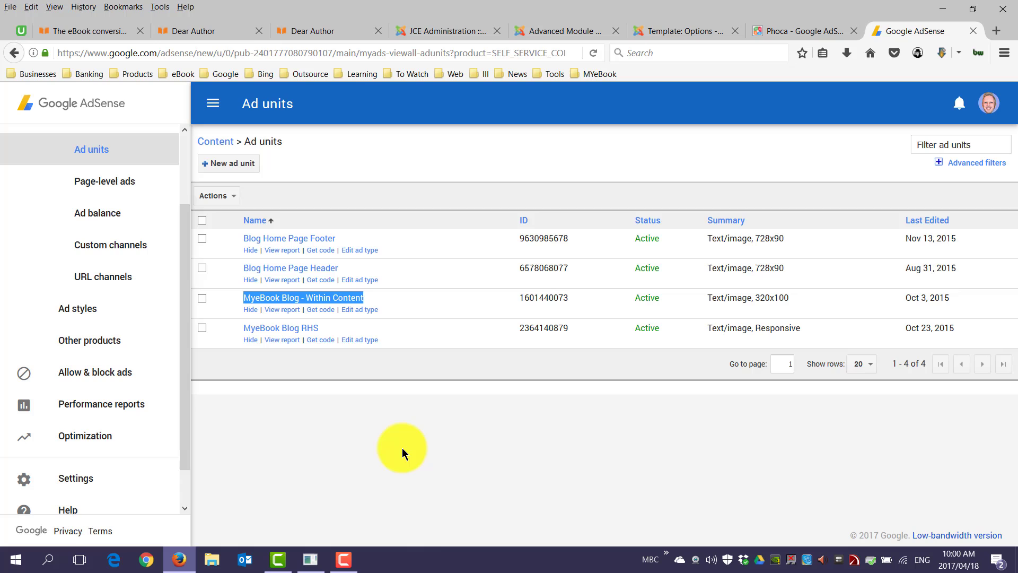
left_click(403, 446)
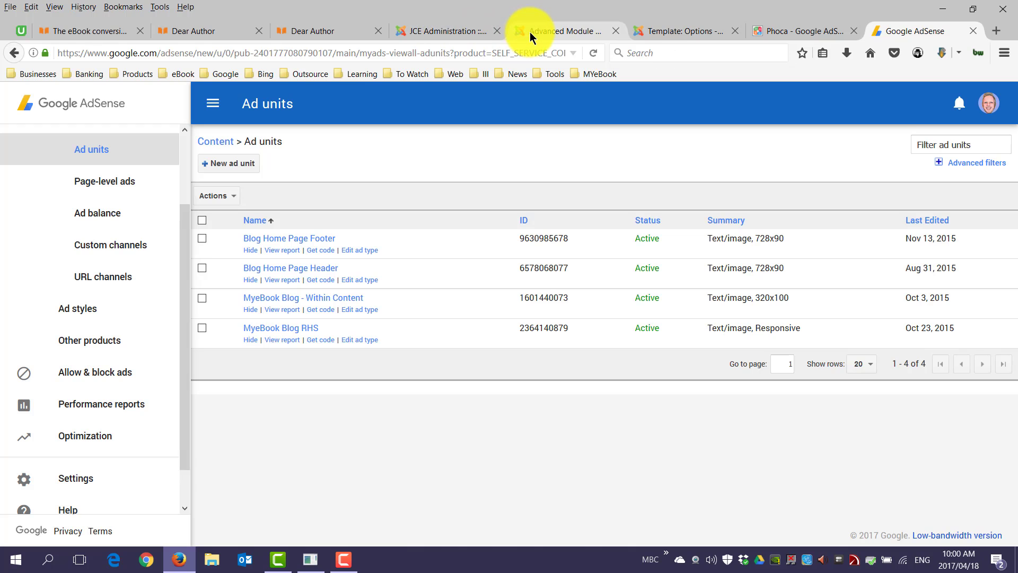
Reload the Joomla modules list and glance at the site and template options tabs
left_click(557, 32)
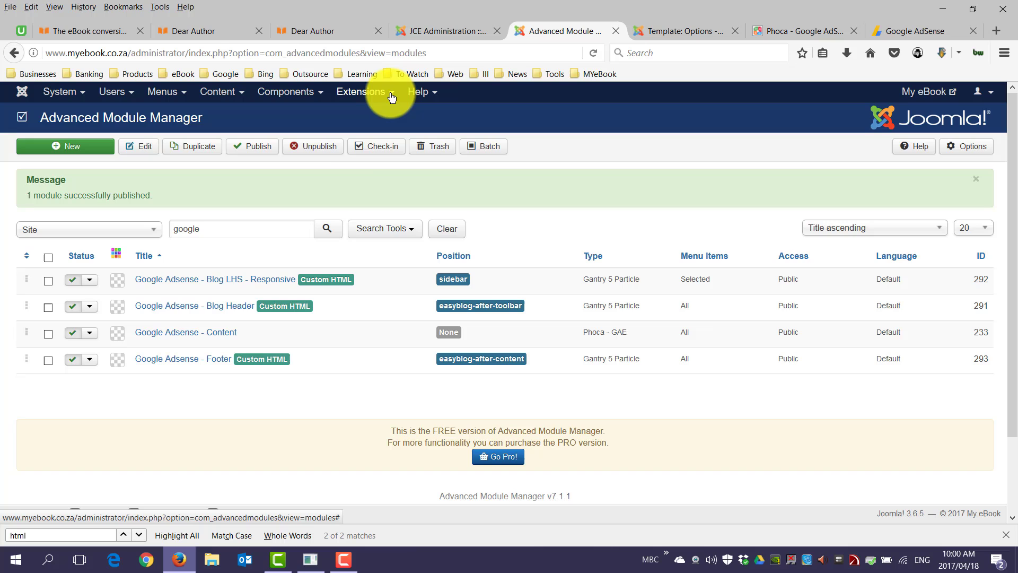
left_click(361, 91)
left_click(368, 143)
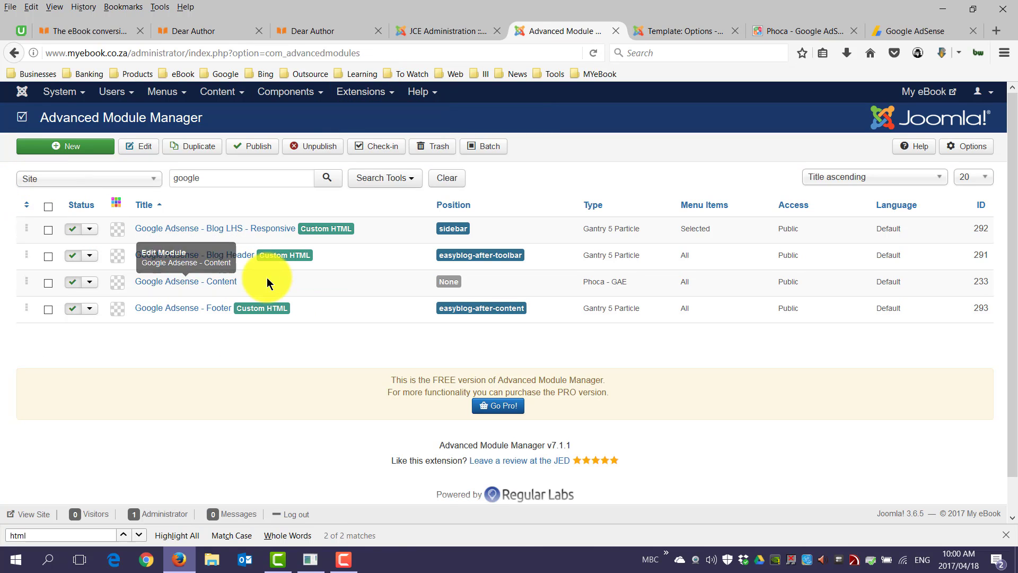
left_click_drag(239, 177, 152, 183)
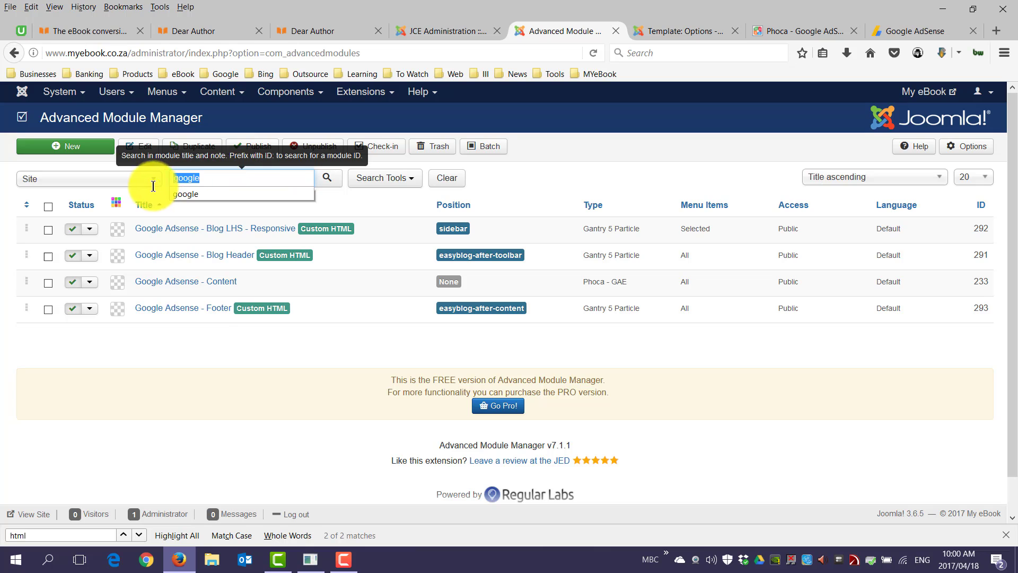
left_click(255, 404)
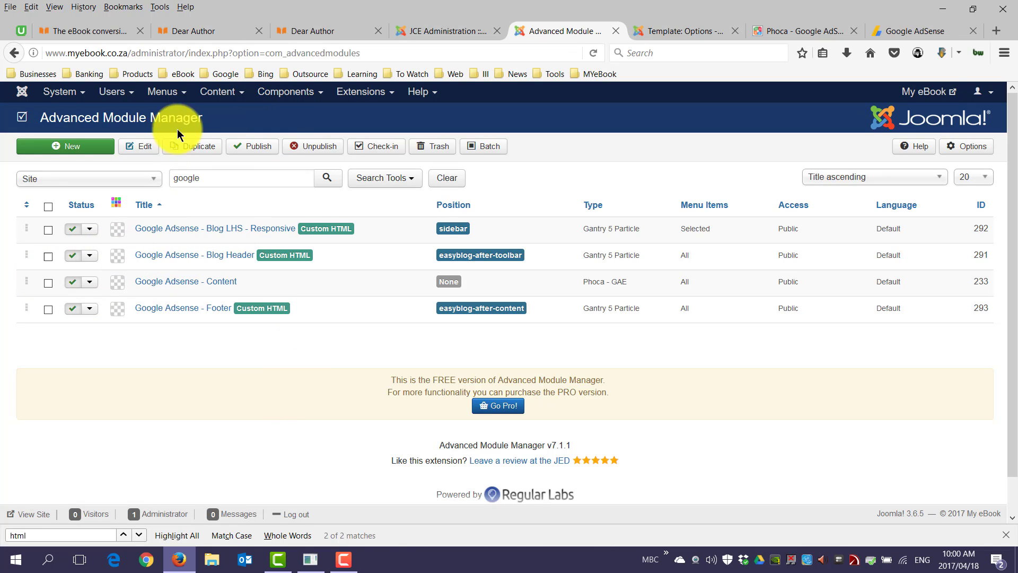
left_click(173, 32)
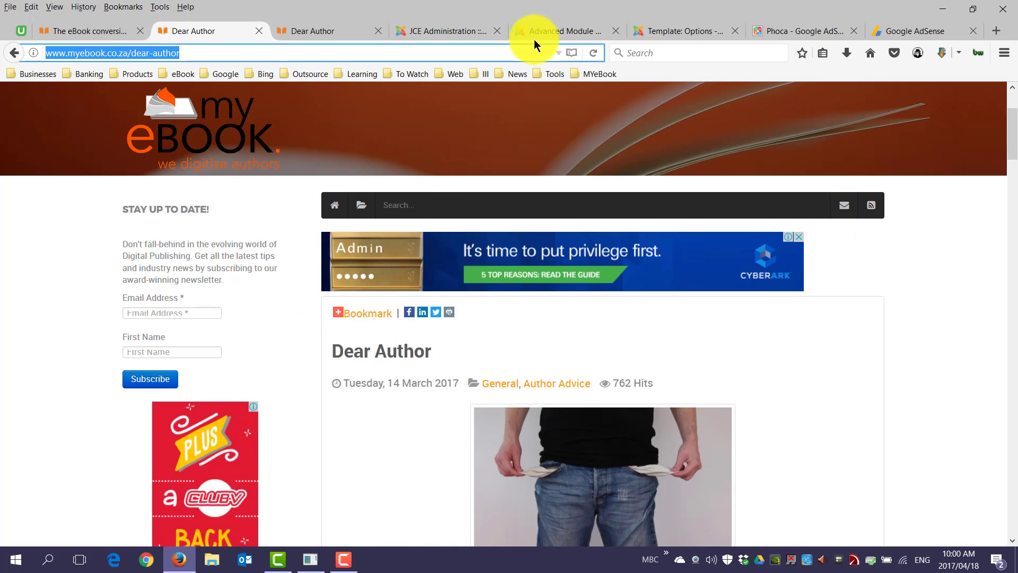
left_click(661, 32)
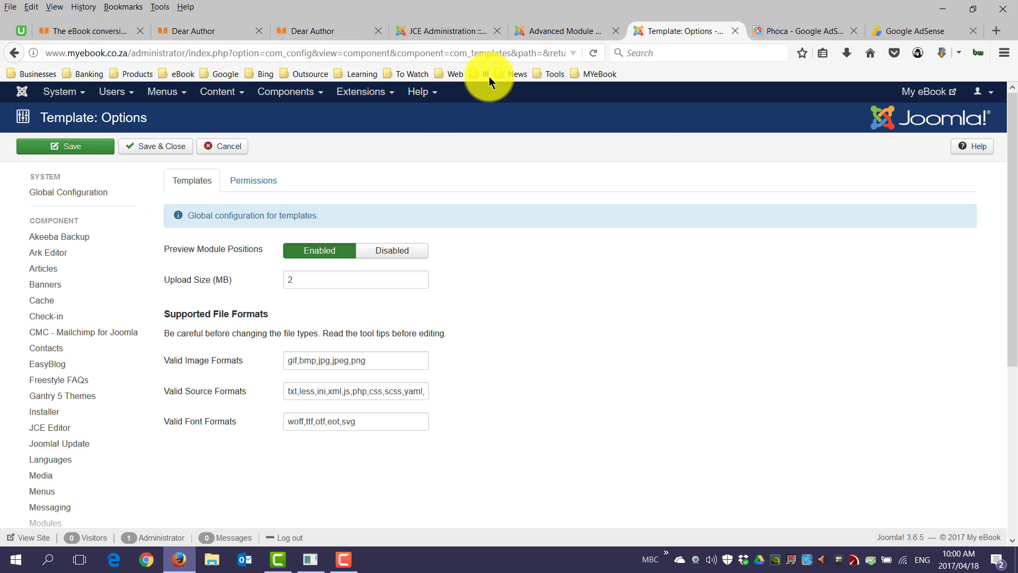
left_click(560, 32)
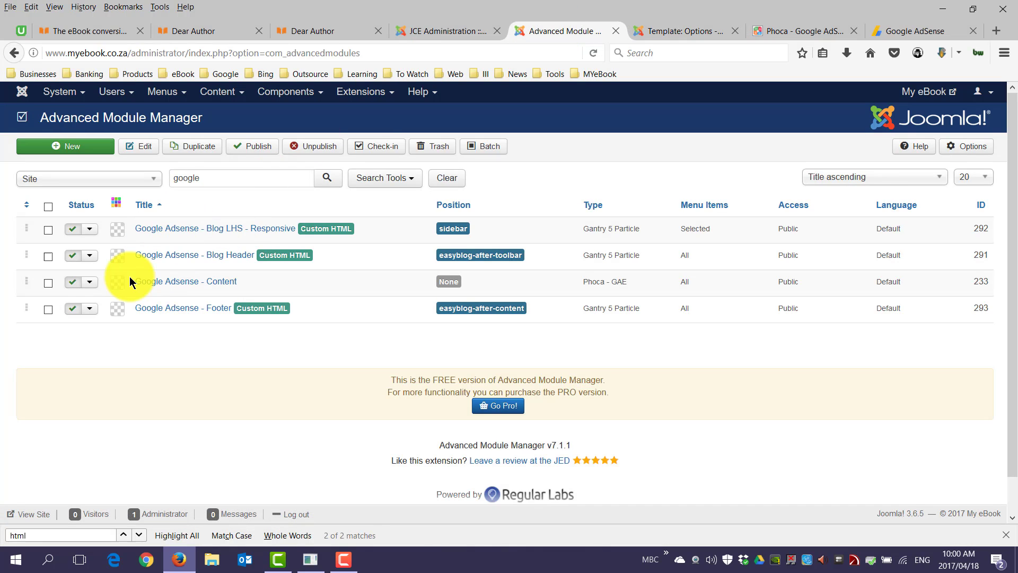
Unpublish the Google Adsense Blog Header, Footer and Blog LHS Responsive modules
left_click(72, 307)
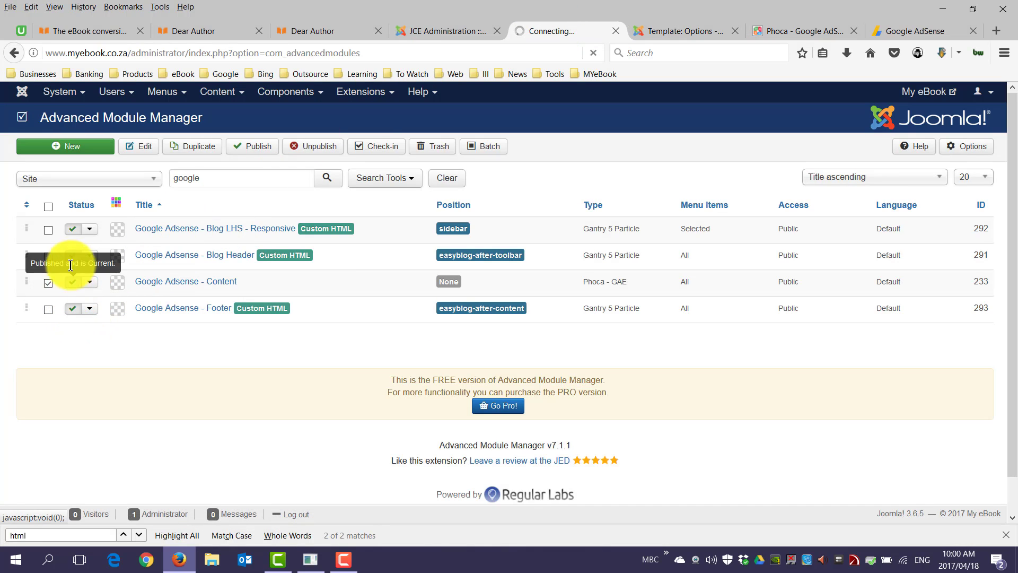
left_click(72, 230)
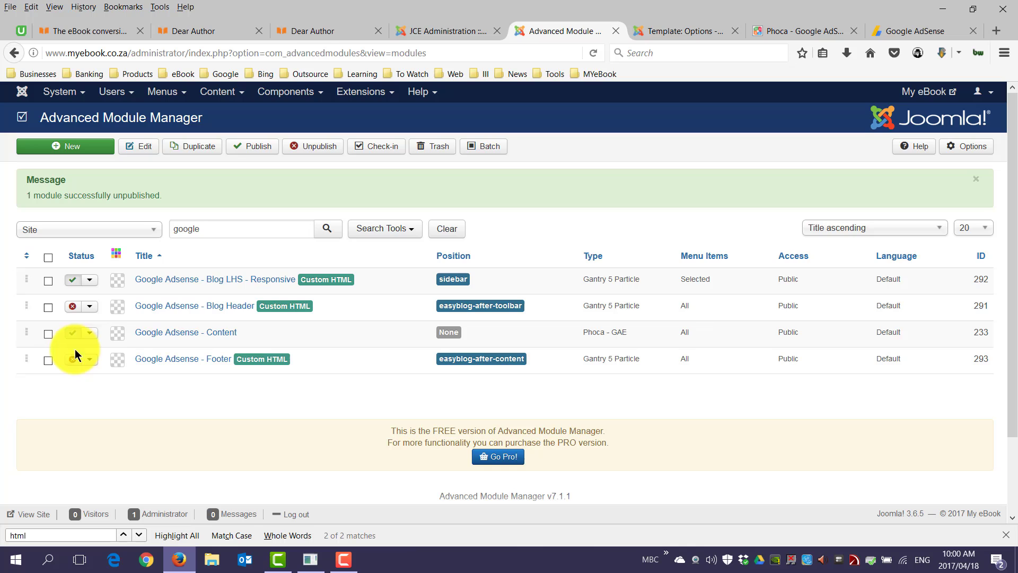
left_click(73, 334)
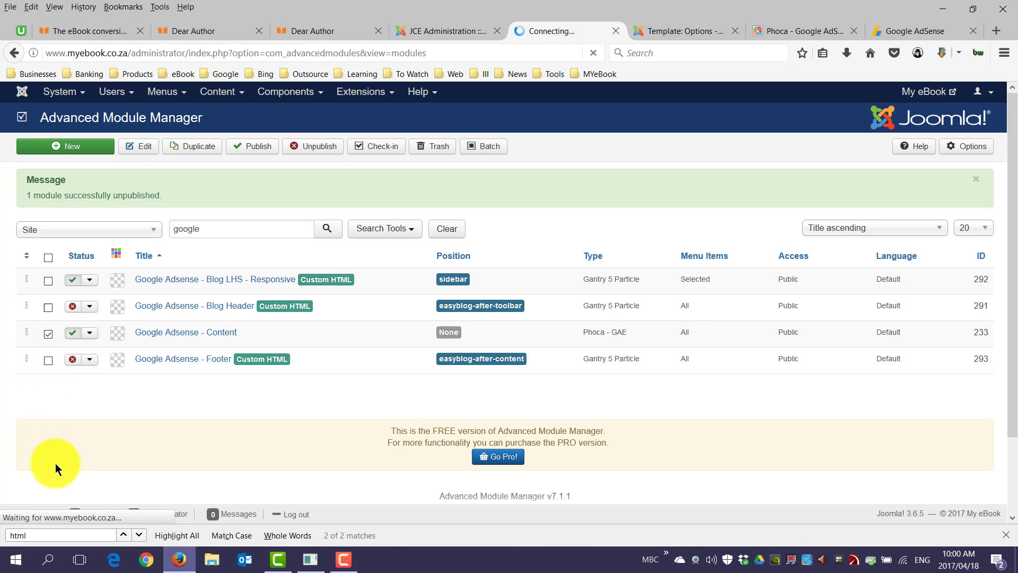
left_click(75, 280)
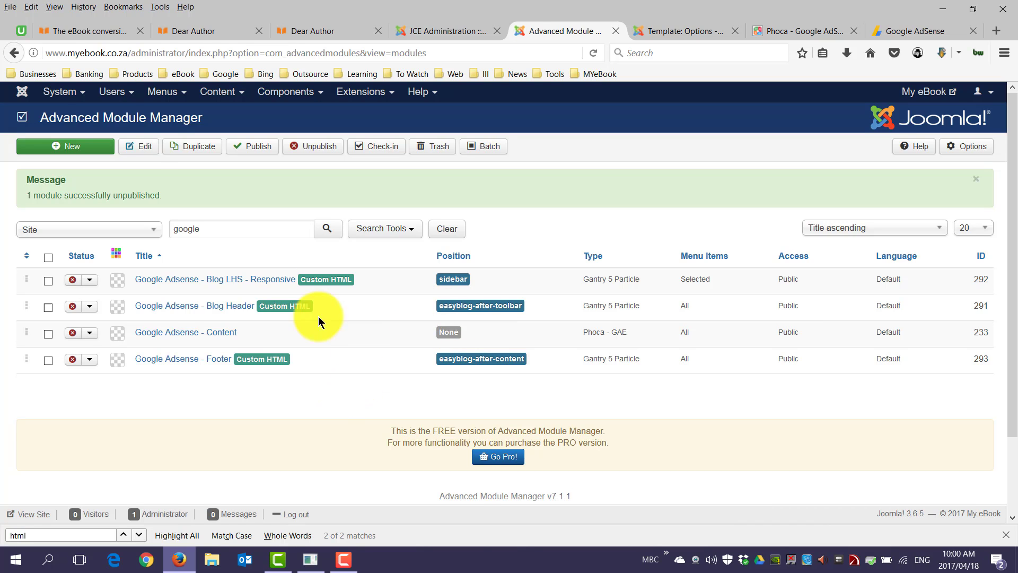
left_click(84, 30)
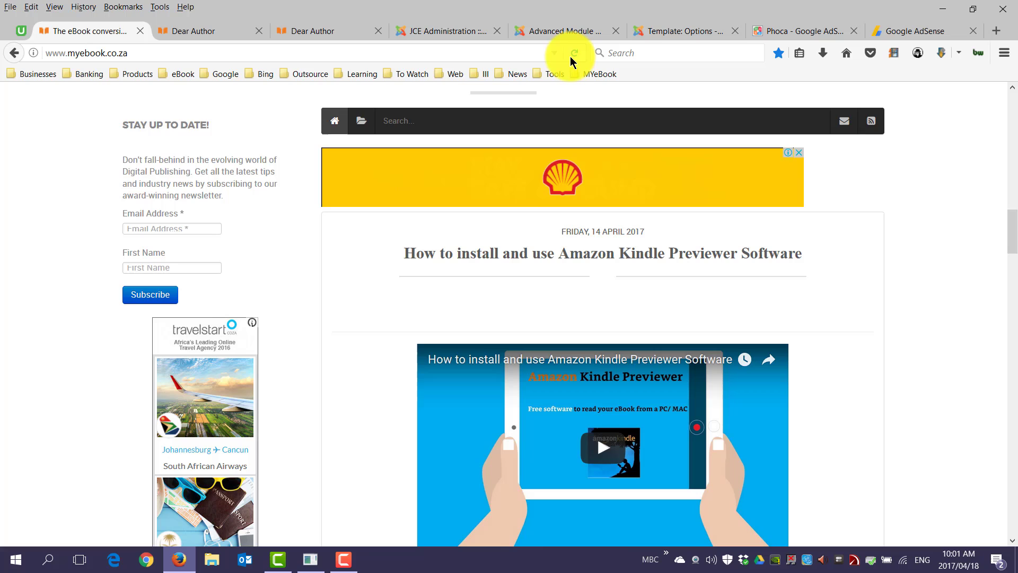
Reload the Dear Author post to confirm the banner is gone and view the ?tp=1 positions
left_click(211, 30)
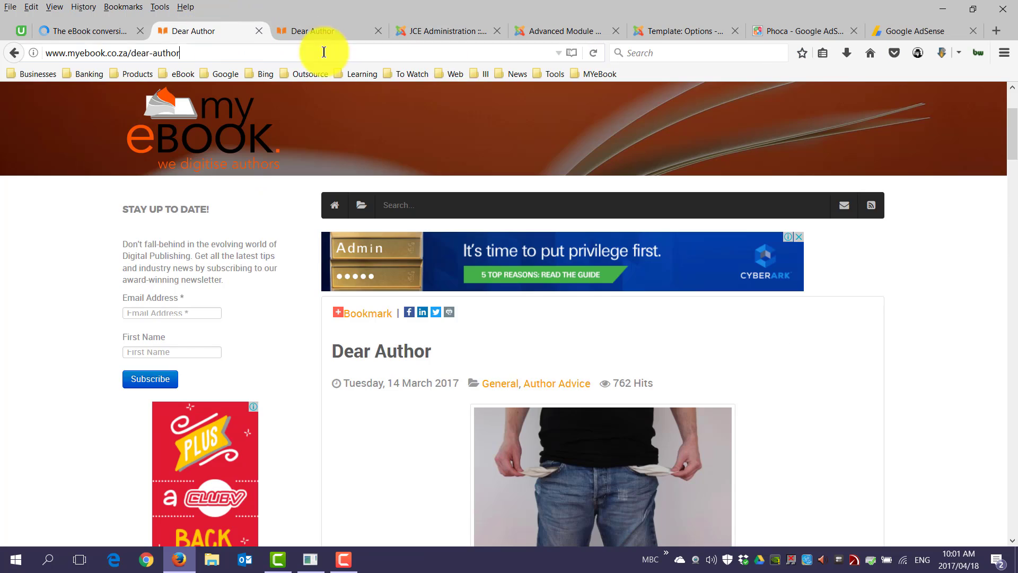
left_click(593, 53)
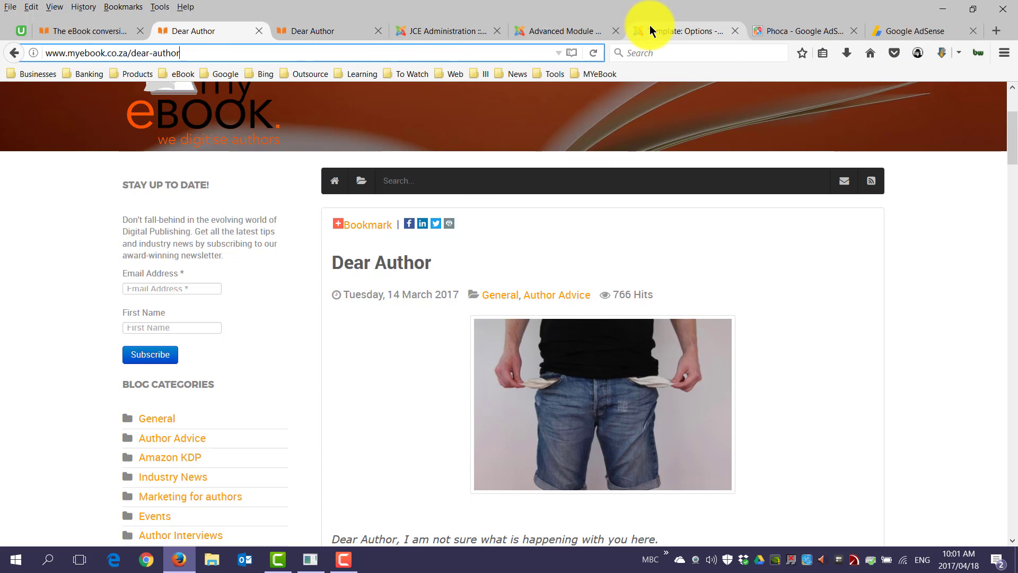
left_click(334, 31)
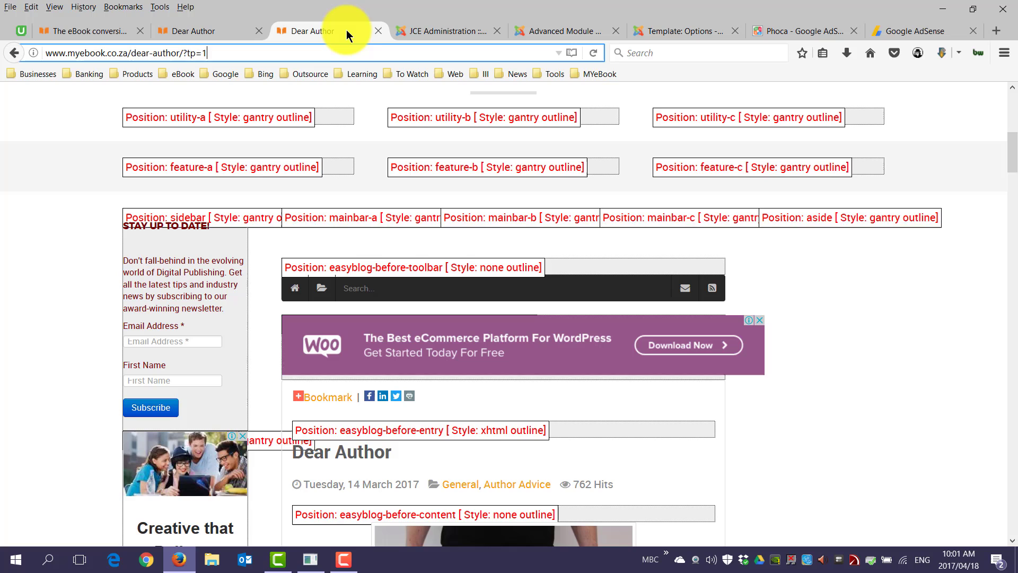
scroll(512, 213, "up", 2)
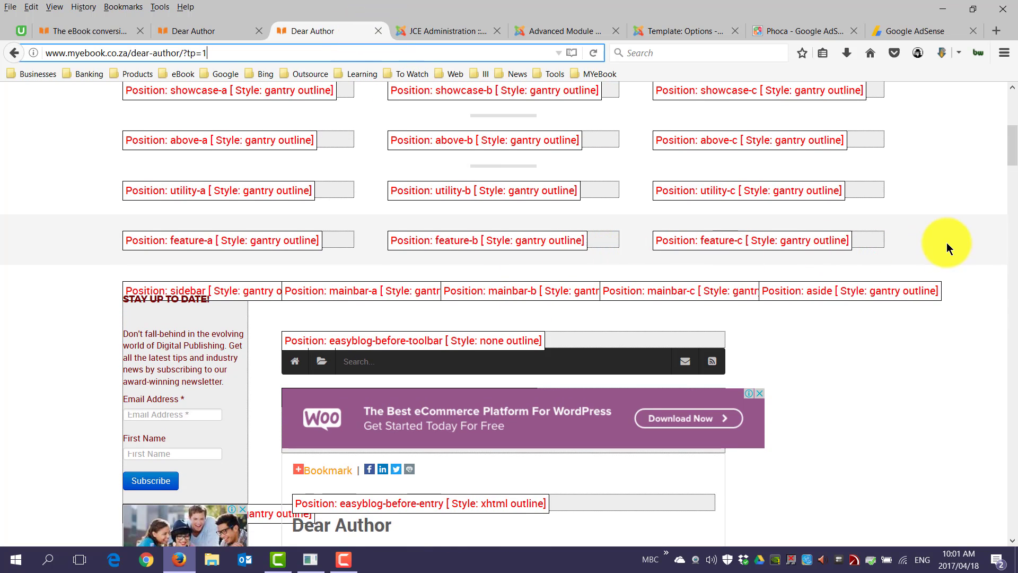
mouse_move(946, 243)
left_mouse_down()
mouse_move(403, 186)
mouse_move(253, 181)
left_mouse_up()
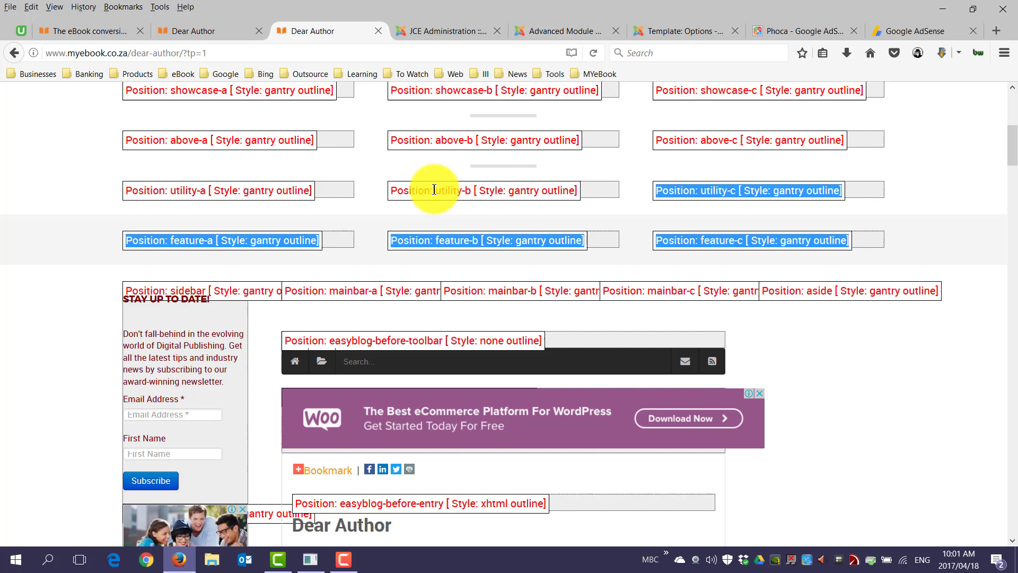
left_click(557, 31)
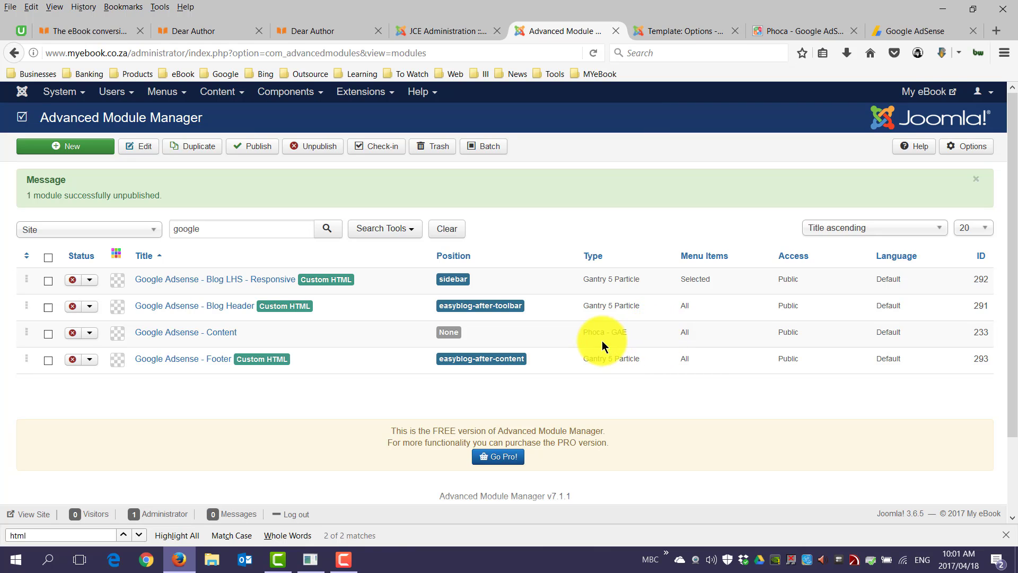
Highlight the Phoca - GAE module type and view the Phoca Google AdSense module page
left_click_drag(629, 332, 585, 332)
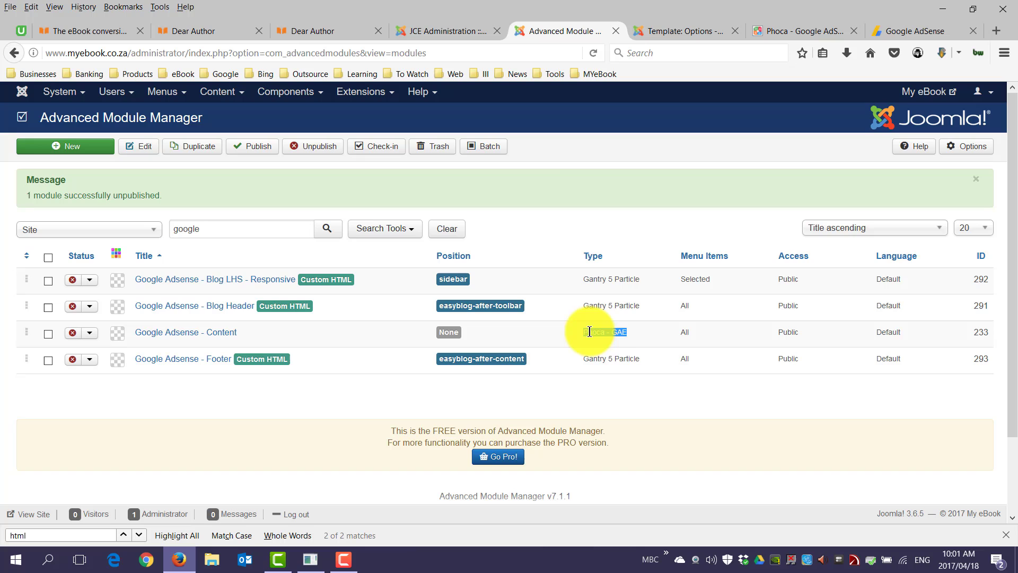
left_click(616, 332)
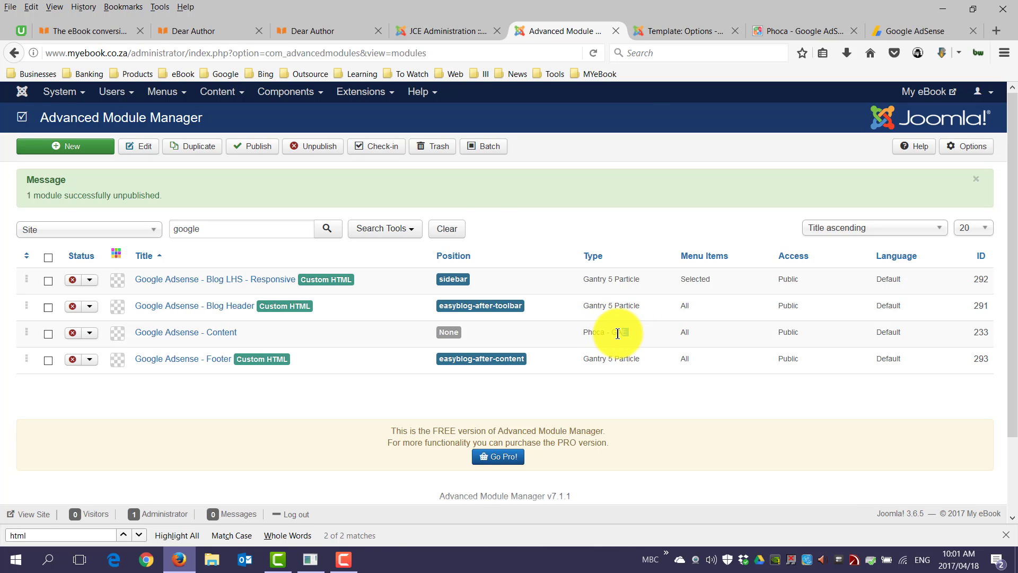
left_click_drag(630, 332, 583, 335)
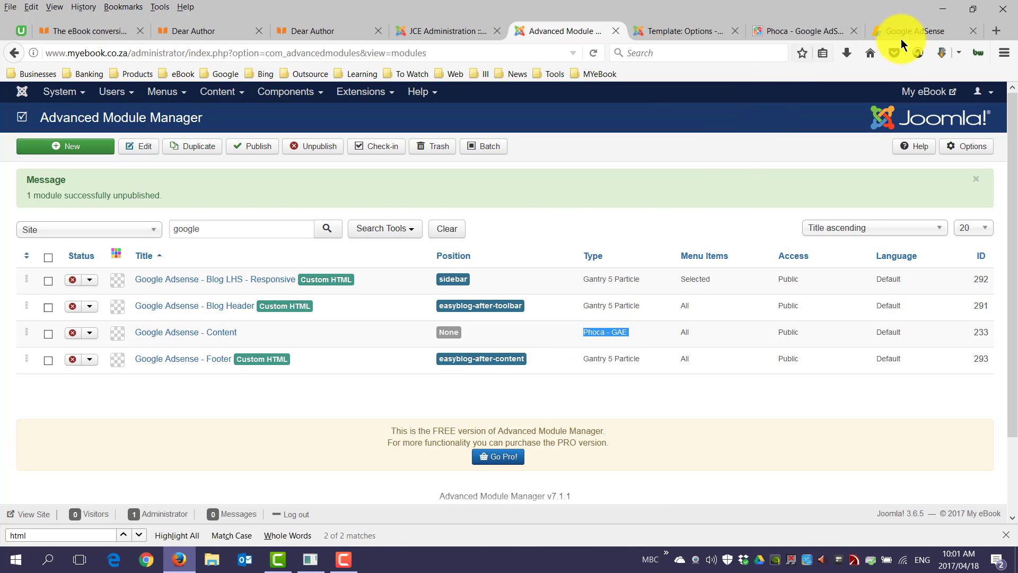
left_click(815, 31)
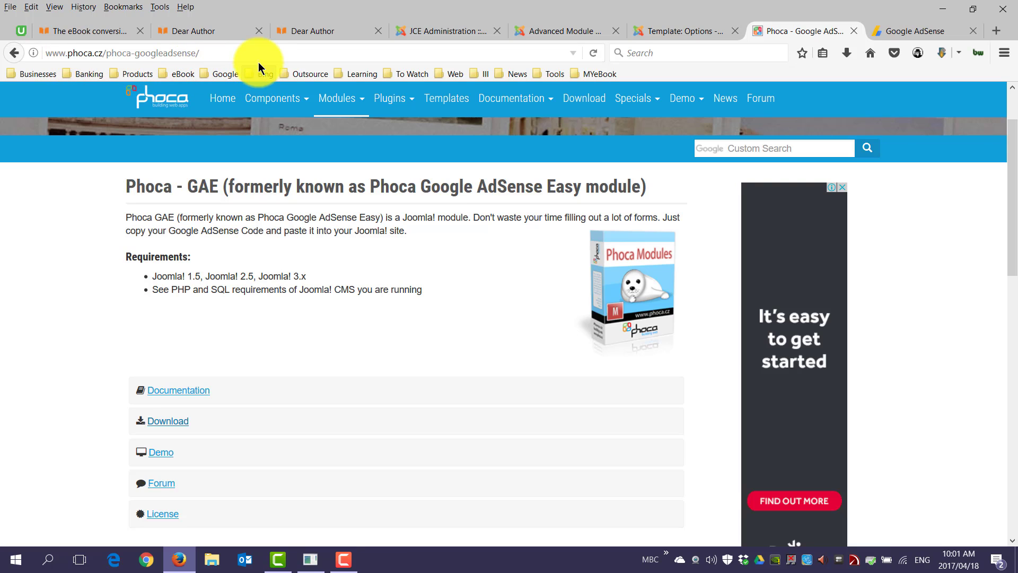
scroll(39, 402, "down", 1)
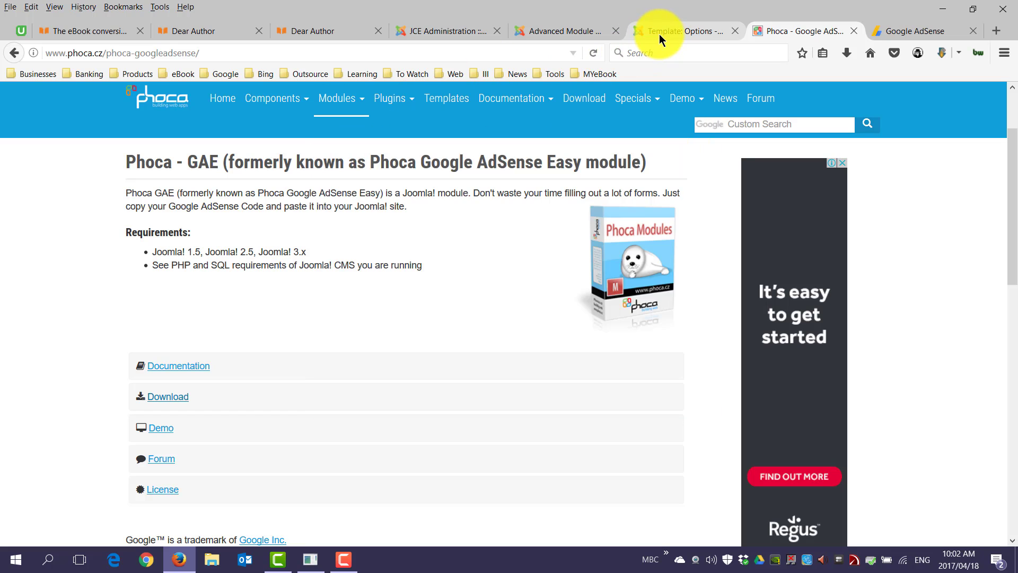
left_click(555, 32)
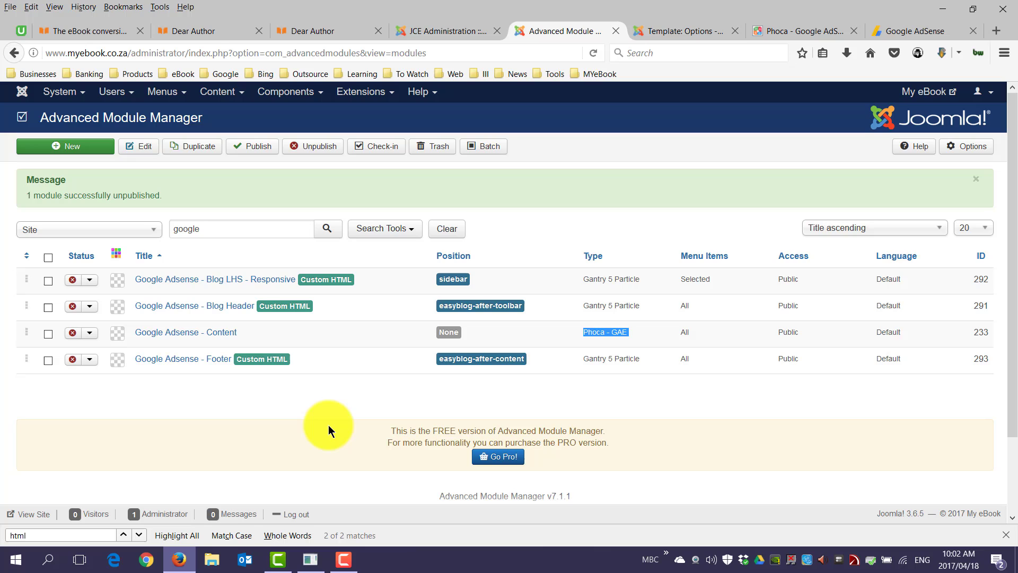
Highlight the Blog Header module's type and title in the module list
left_click_drag(646, 306, 581, 306)
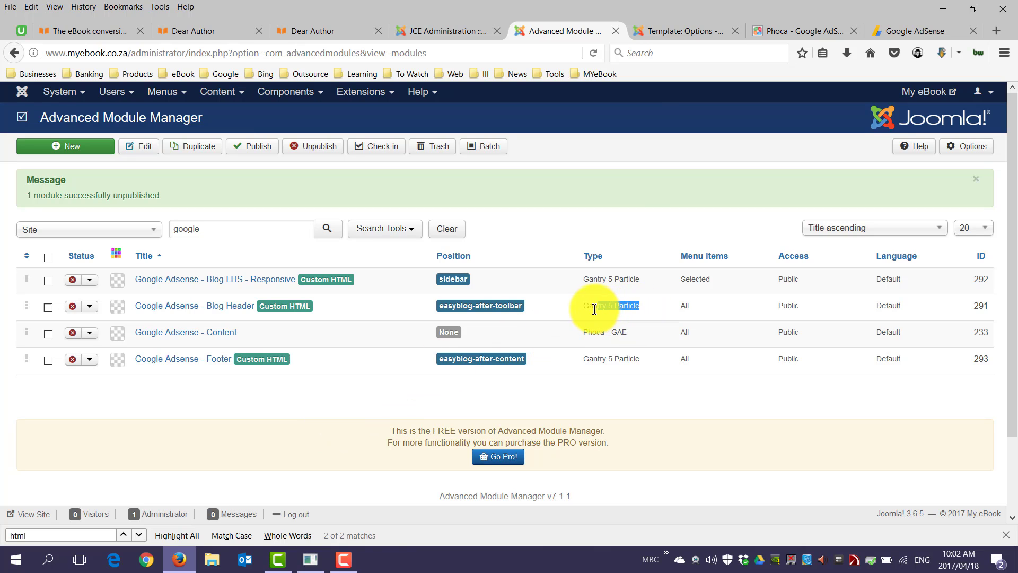
left_click_drag(314, 305, 273, 304)
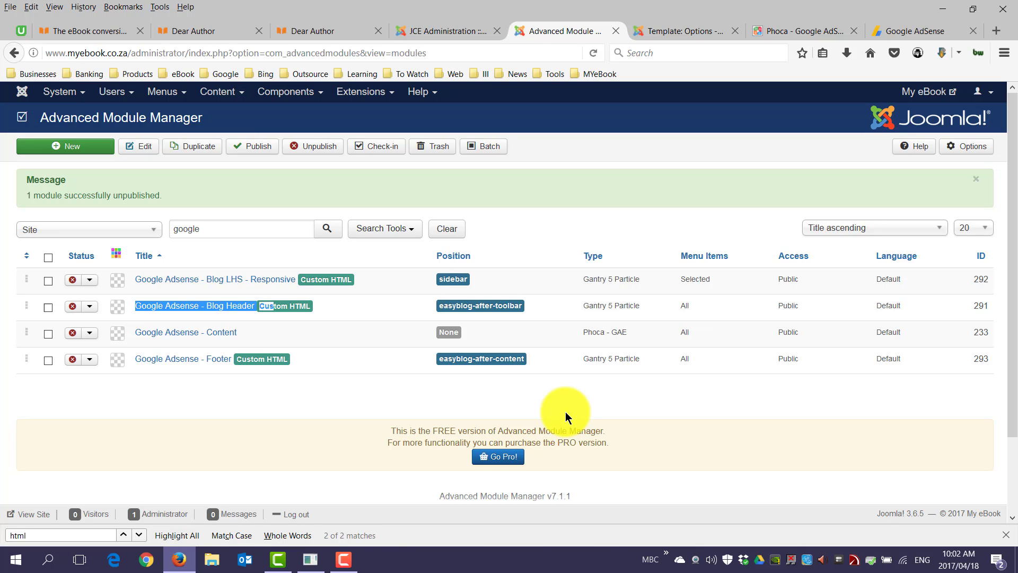
left_click(76, 32)
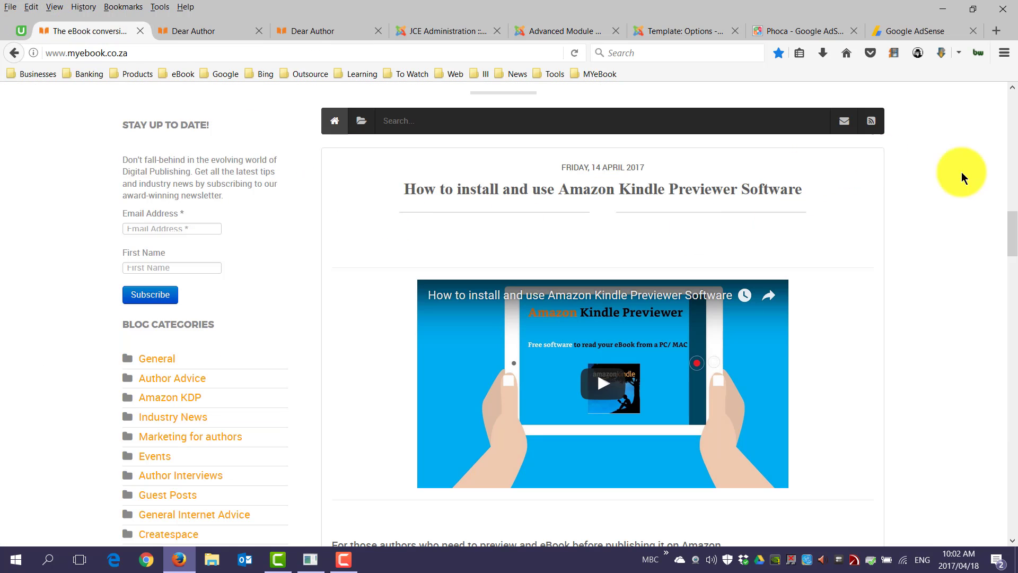
mouse_move(1014, 266)
left_mouse_down()
mouse_move(1012, 217)
mouse_move(1012, 256)
left_mouse_up()
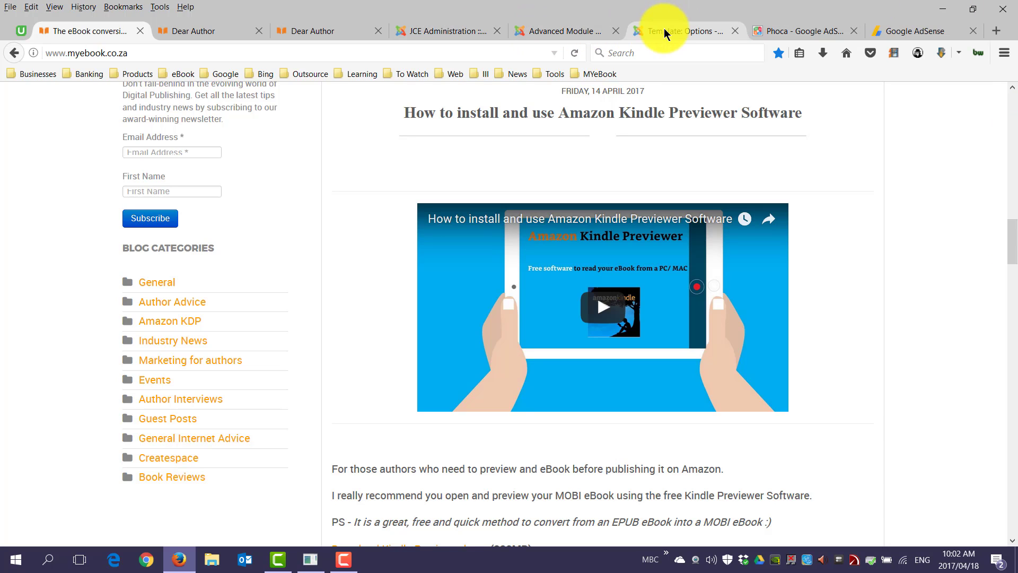
scroll(270, 295, "up", 2)
scroll(274, 300, "up", 1)
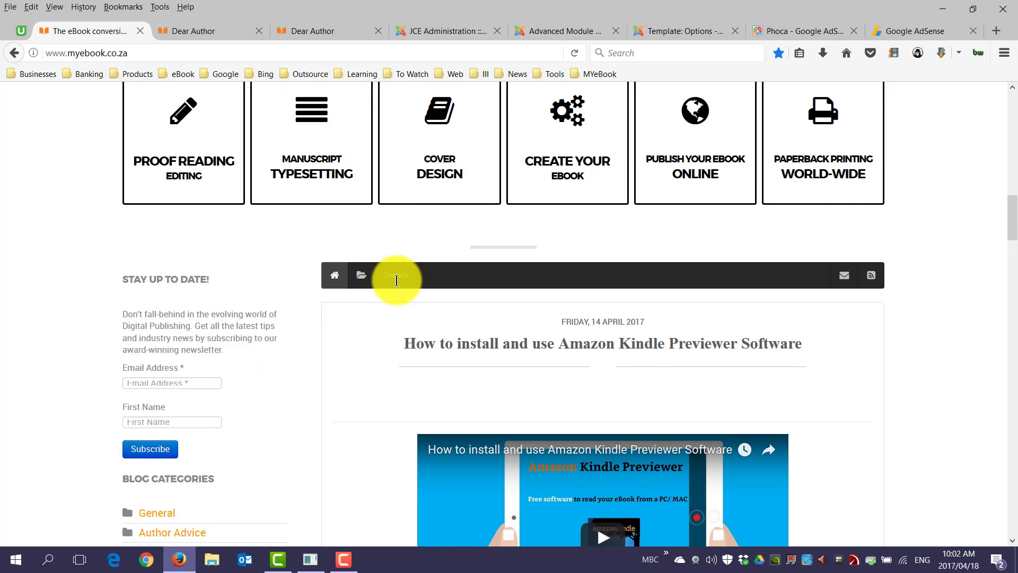
scroll(403, 305, "down", 2)
left_click_drag(1006, 229, 1007, 293)
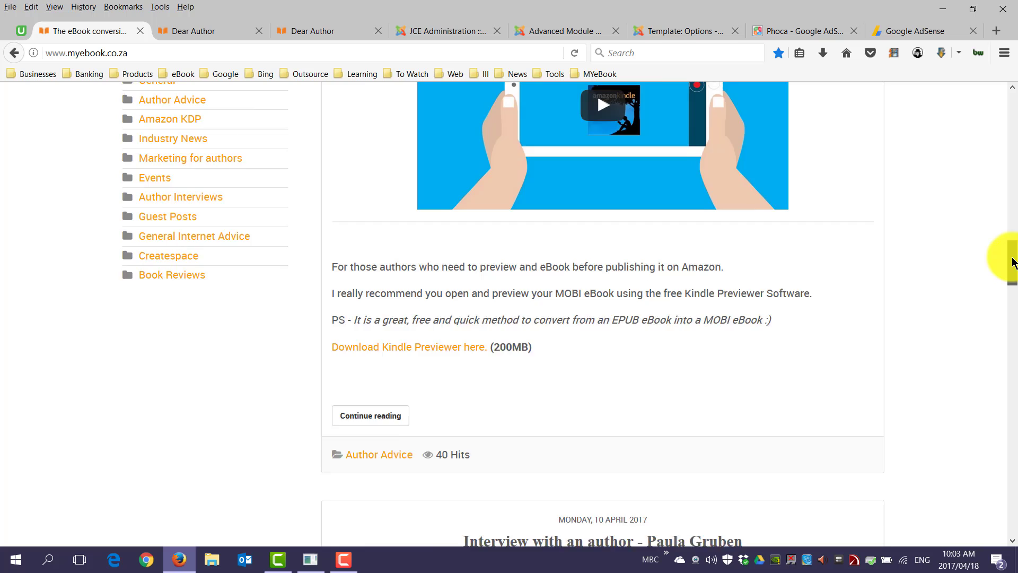
left_click_drag(1013, 259, 1013, 91)
Browse the Components menu in the module manager, then switch to the Google AdSense tab
left_click(569, 31)
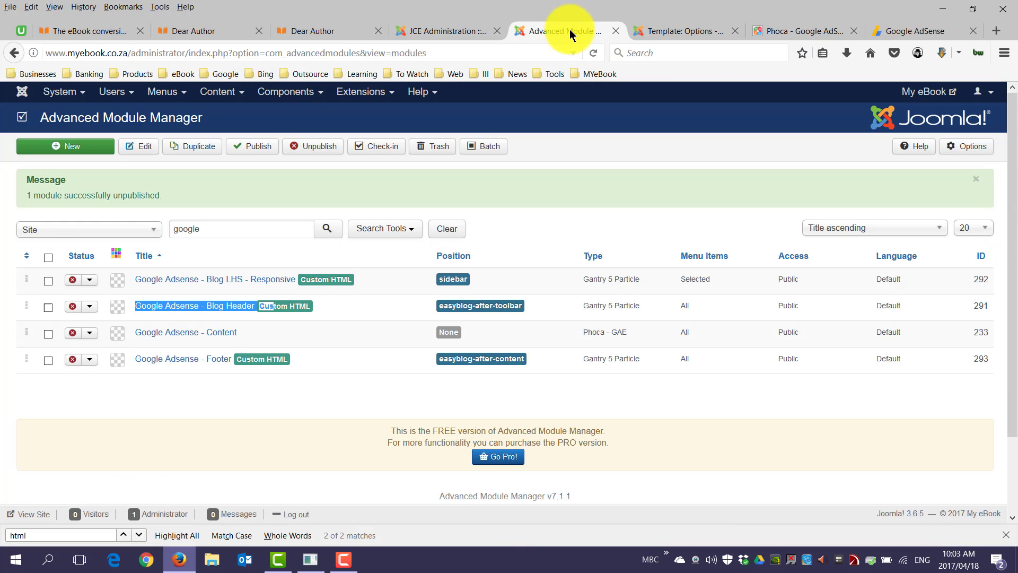
left_click(288, 92)
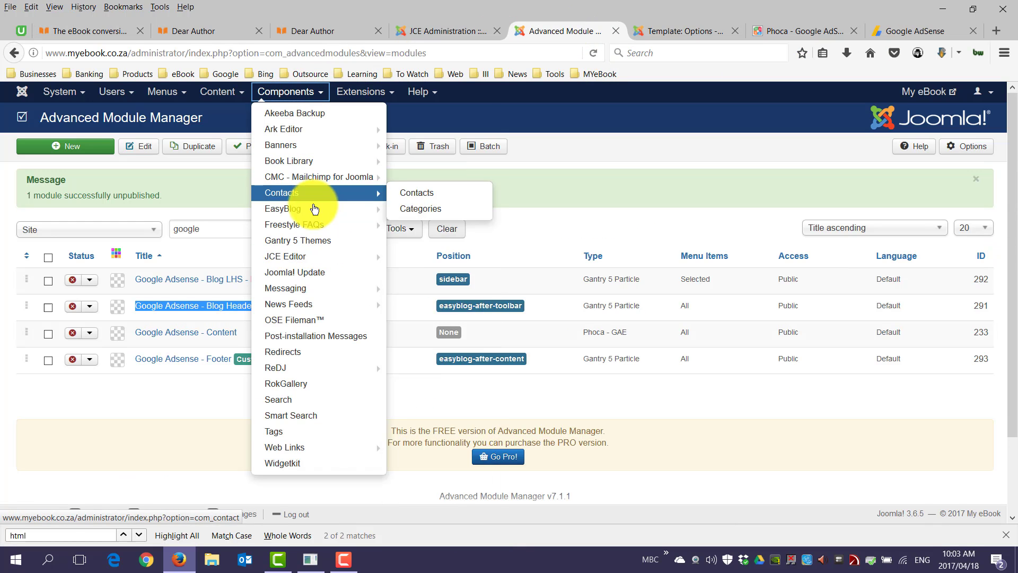
mouse_move(284, 209)
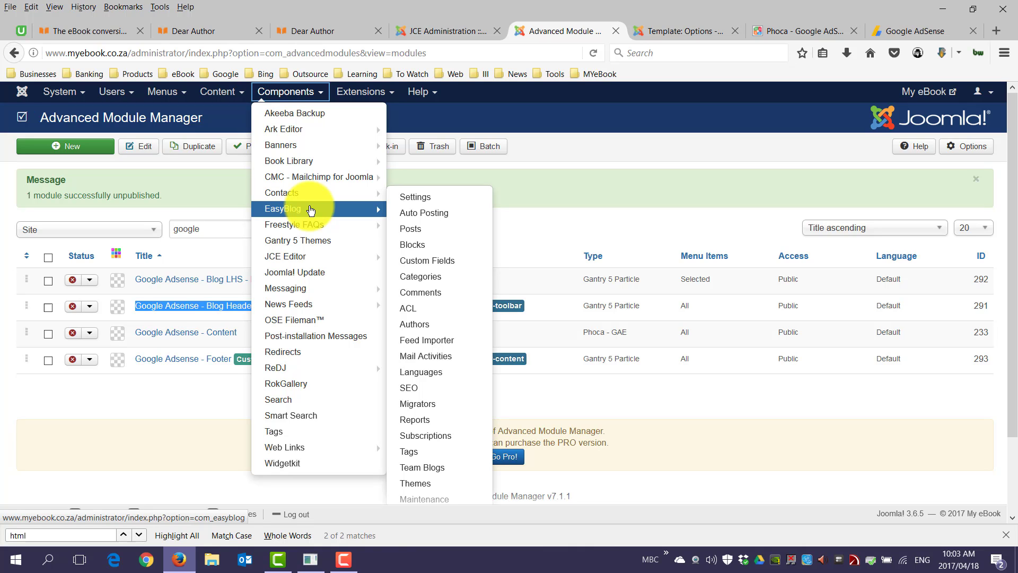
left_click(169, 460)
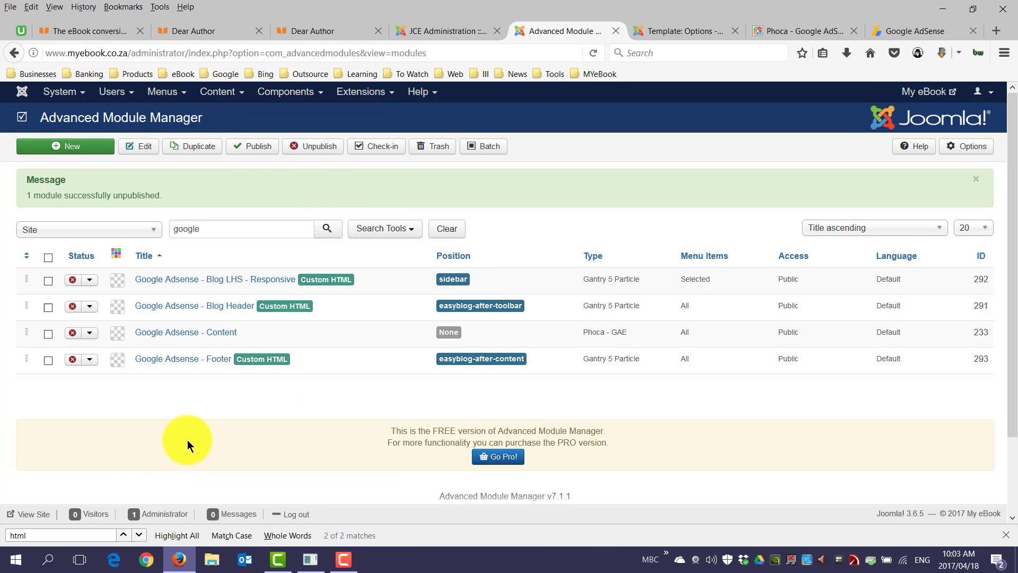
scroll(187, 441, "down", 3)
scroll(969, 416, "down", 1)
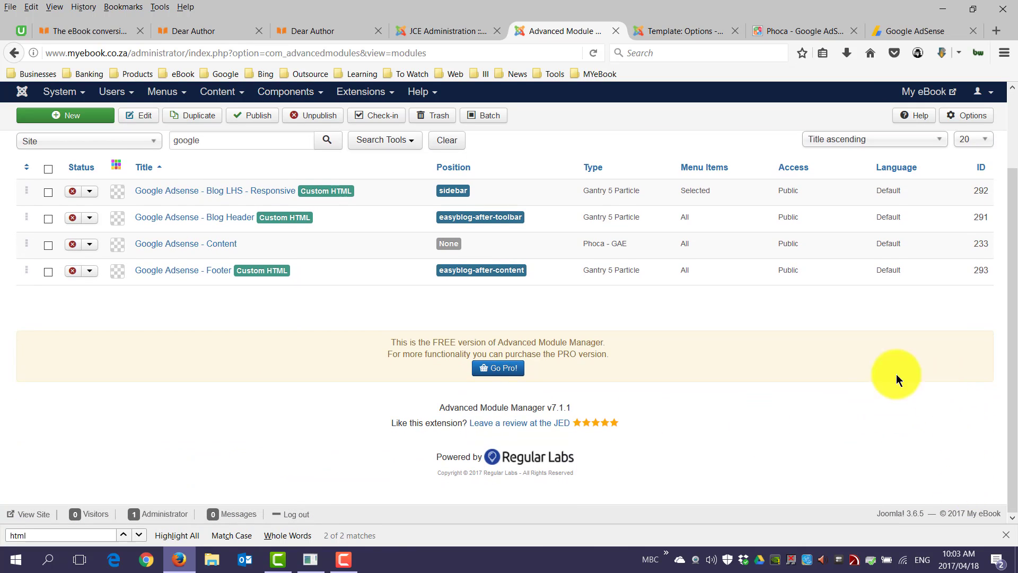
scroll(896, 374, "up", 3)
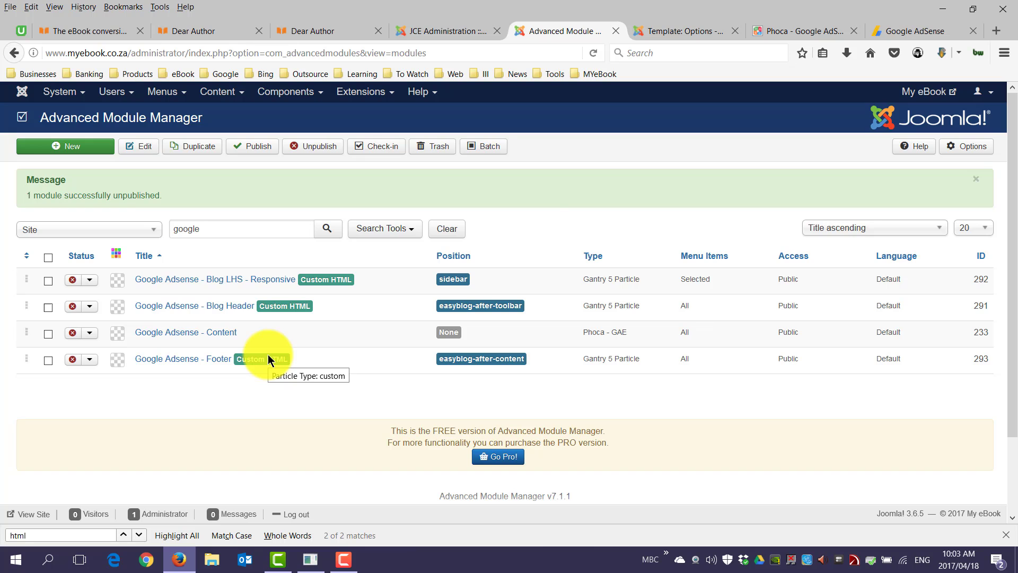
left_click(916, 31)
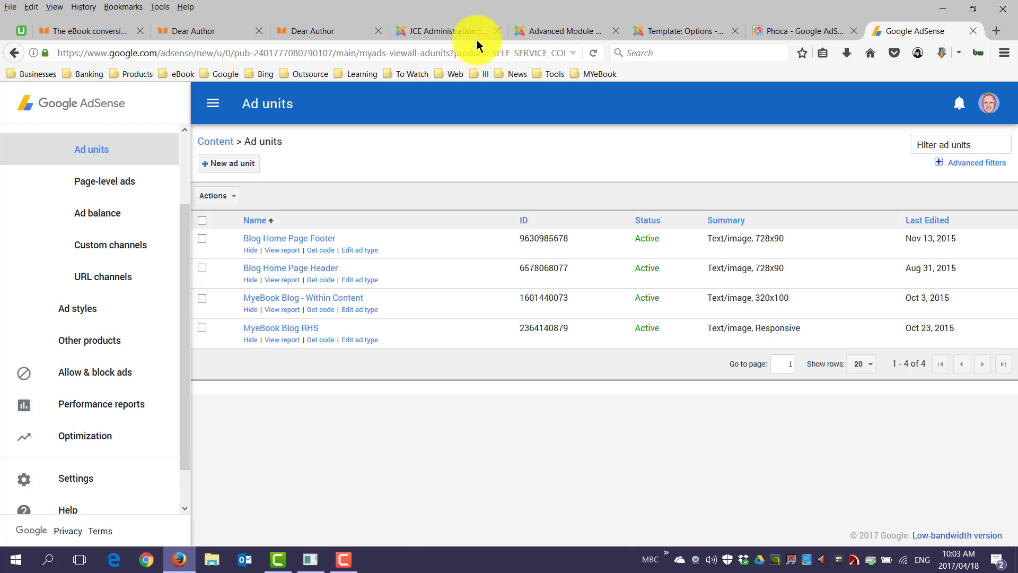
Return to the Joomla Advanced Module Manager tab
left_click(545, 36)
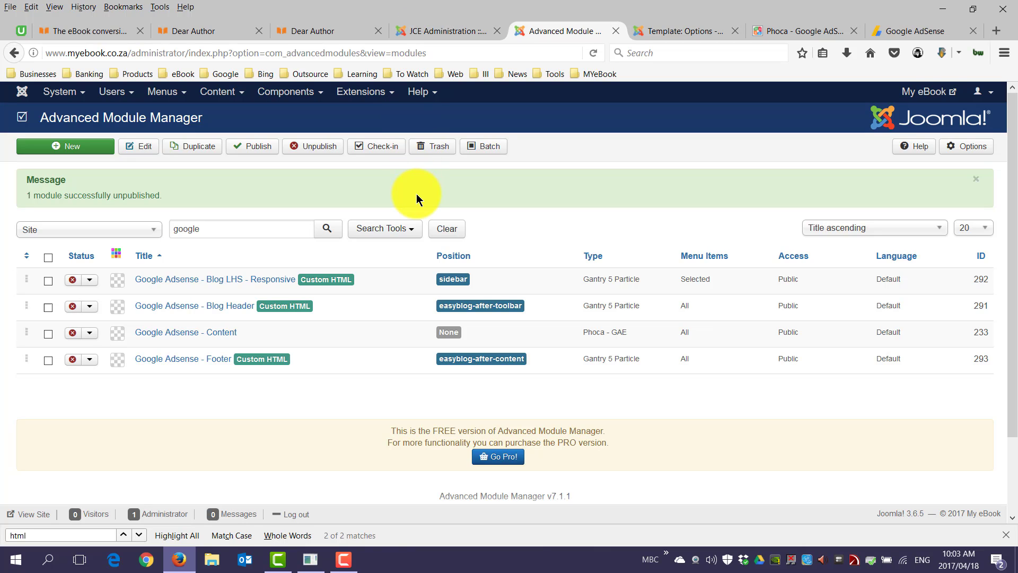
Start a new module and choose the Custom module type after checking the Phoca and JCE tabs
left_click(56, 146)
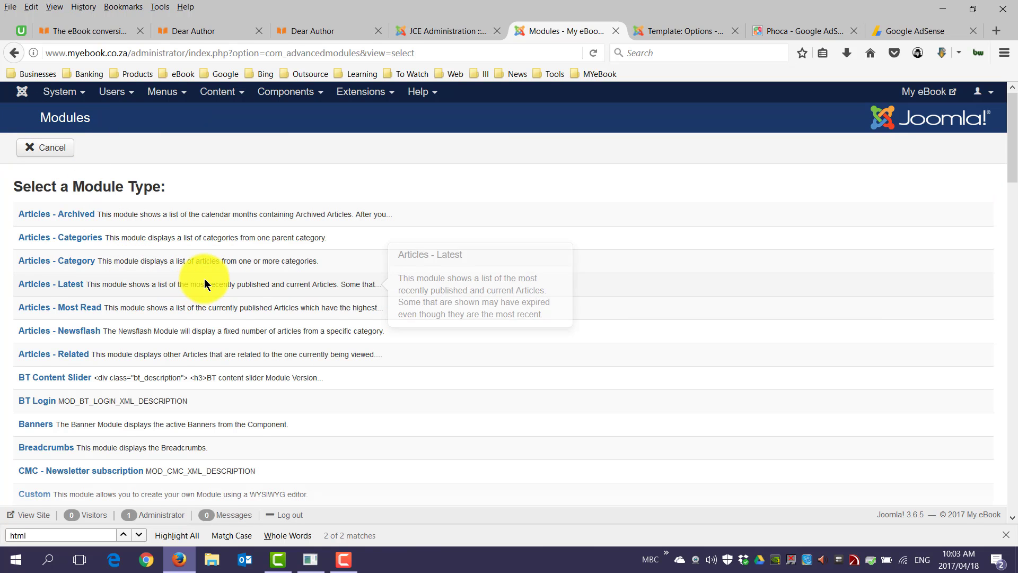
scroll(187, 283, "down", 2)
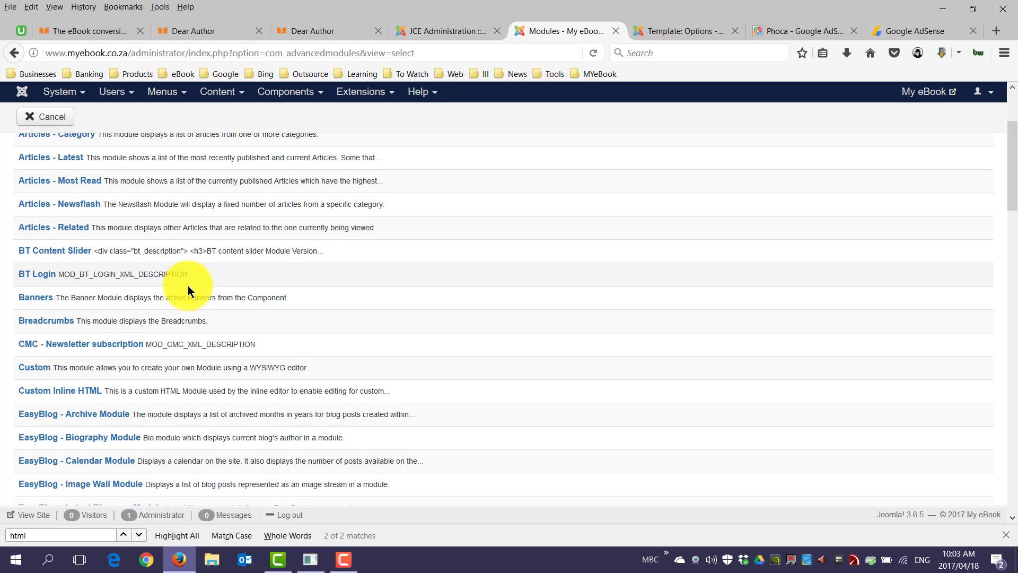
scroll(187, 284, "down", 2)
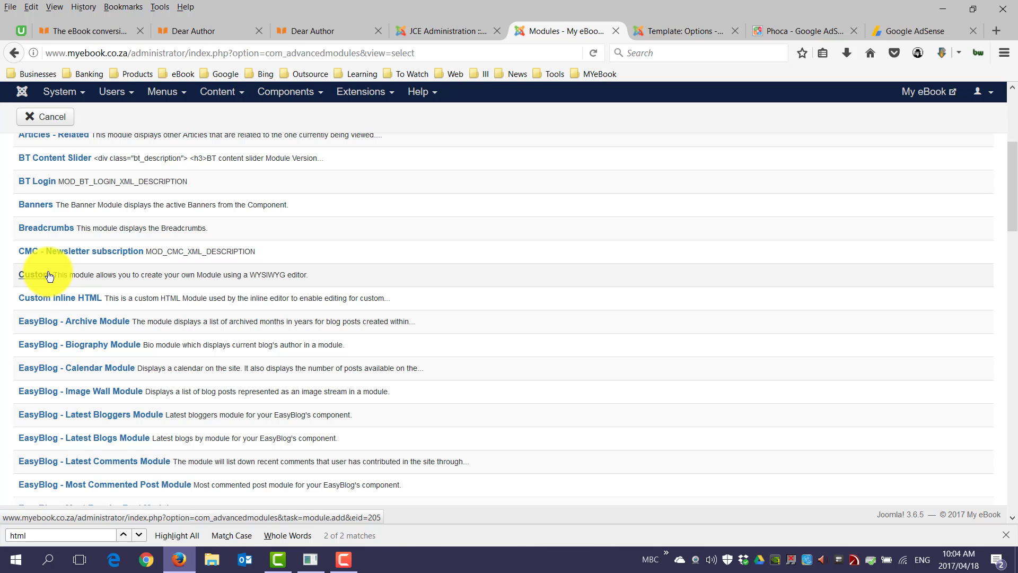
left_click(798, 30)
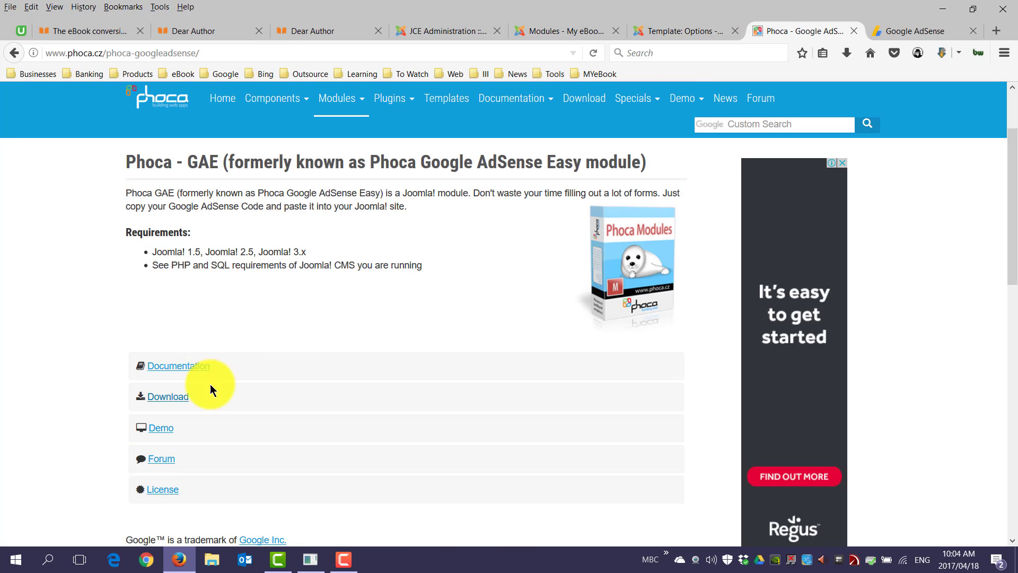
left_click(433, 30)
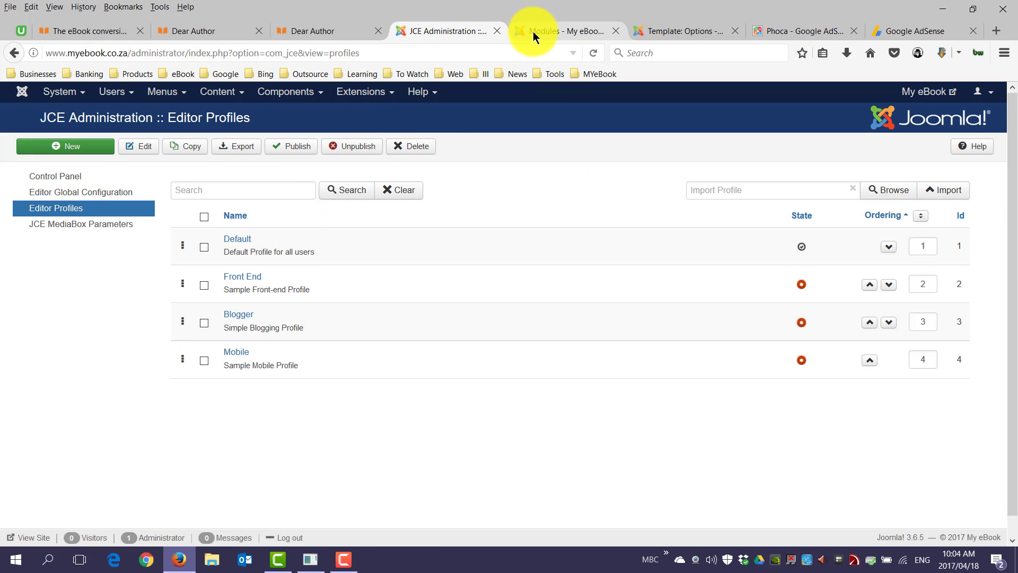
left_click(565, 31)
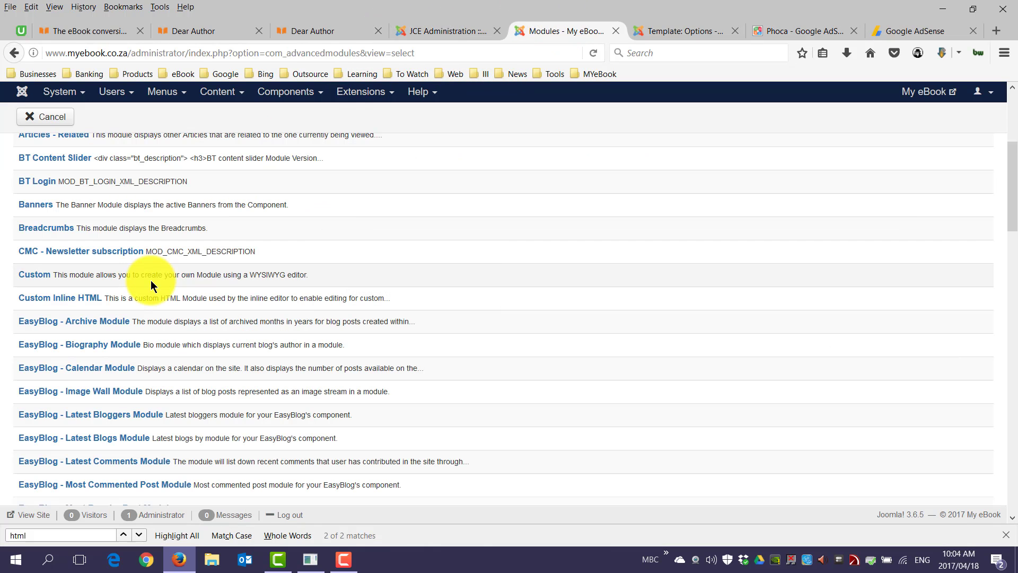
left_click(35, 275)
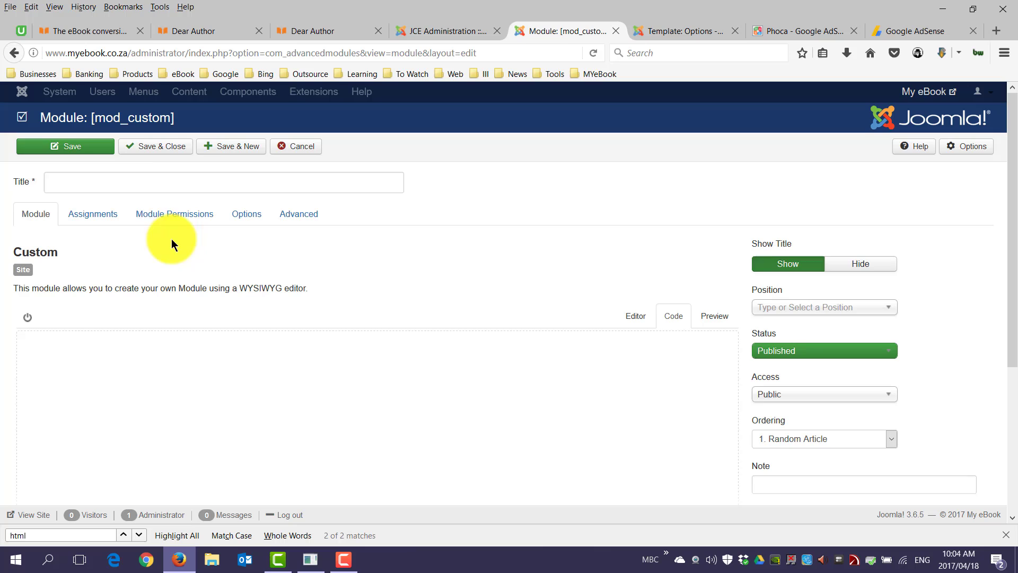
Title the module 'Our Test Google Adsense Ad' and hide its title on the site
left_click(124, 182)
type("Our ")
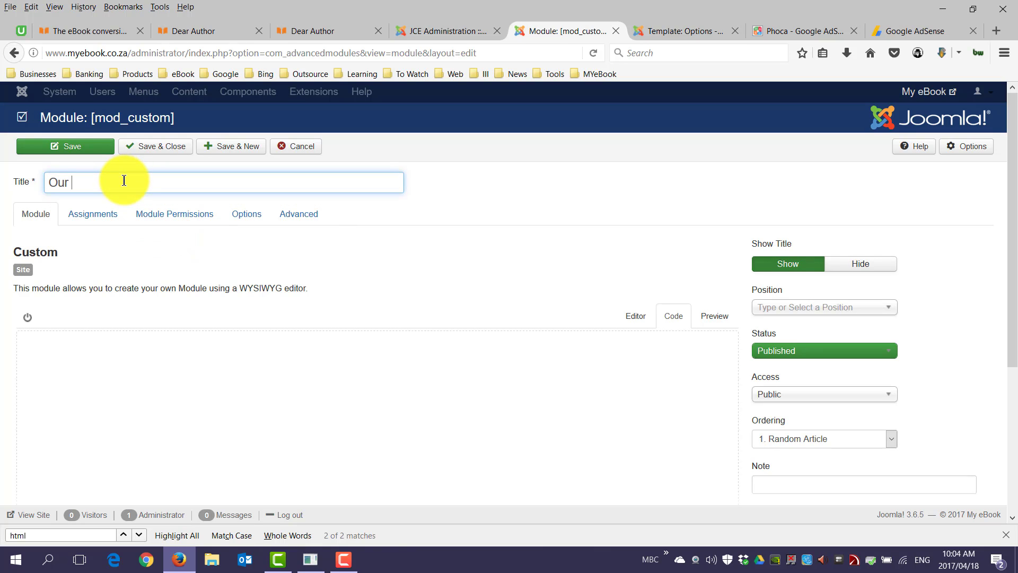
type("T")
type("est Goo")
type("gle")
type(" Adse")
type("ns")
key("BackSpace")
key("BackSpace")
key("BackSpace")
key("BackSpace")
type("sens")
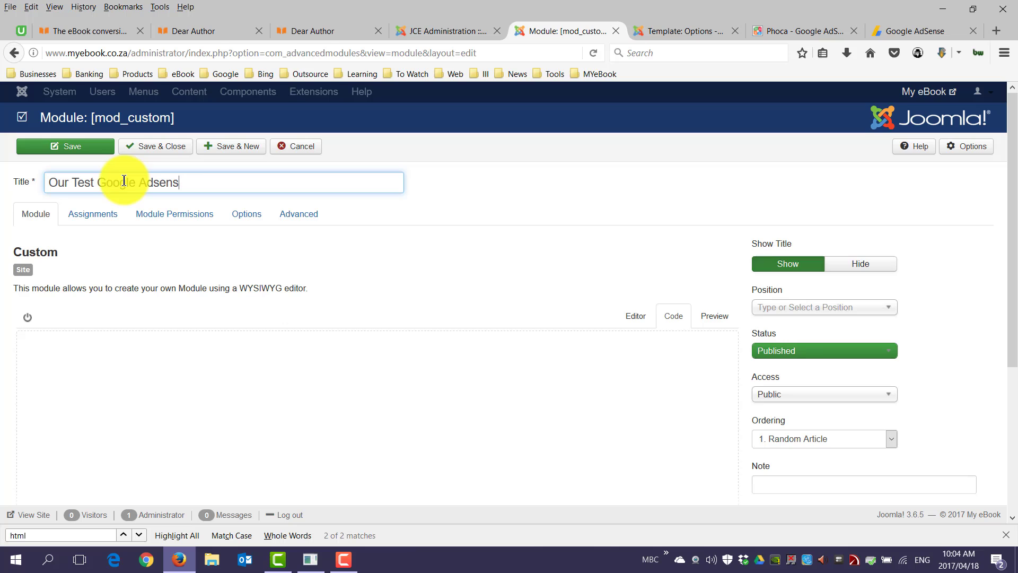
type("e Ad")
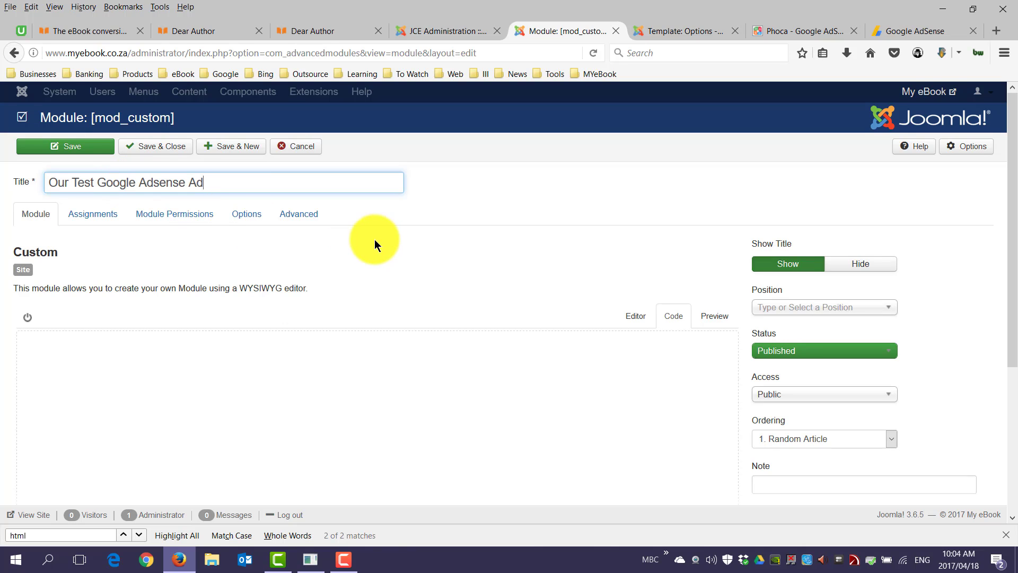
left_click(856, 266)
scroll(566, 331, "down", 1)
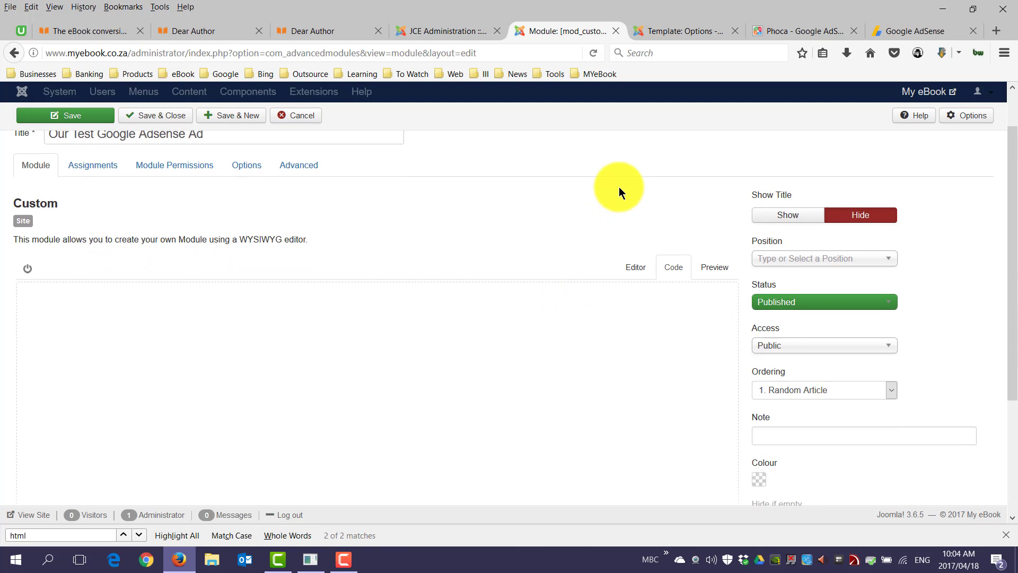
Check the site's outlined module positions, then assign the module to easyblog-after-toolbar
left_click(302, 31)
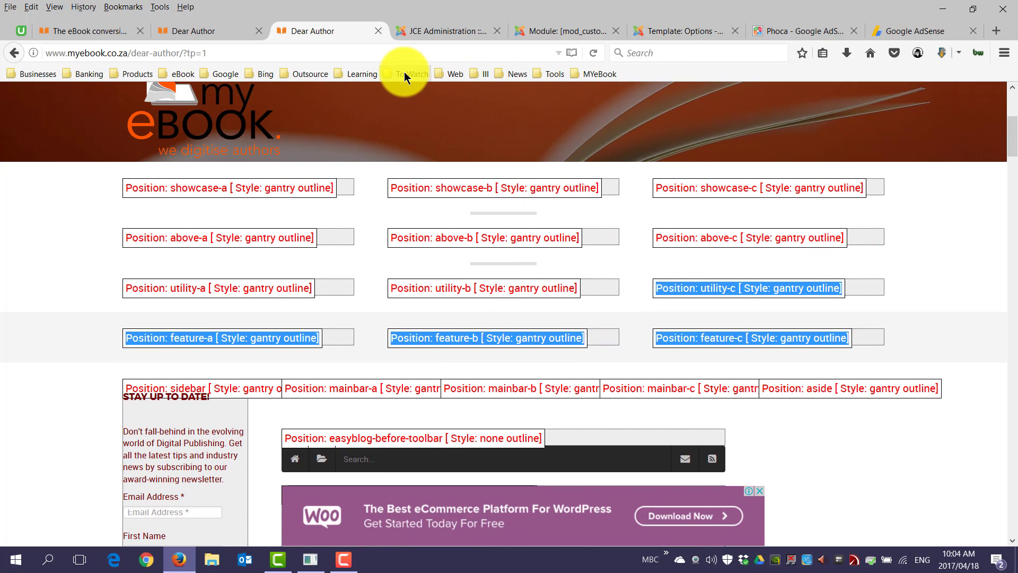
scroll(577, 330, "down", 3)
scroll(795, 342, "down", 2)
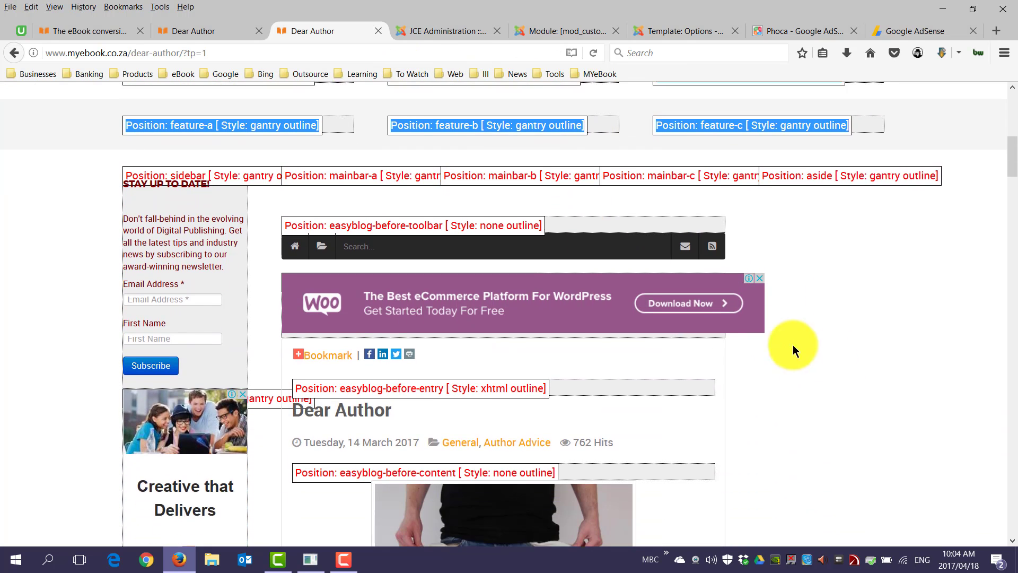
left_click(768, 292)
mouse_move(450, 275)
left_mouse_down()
mouse_move(349, 219)
mouse_move(544, 221)
left_mouse_up()
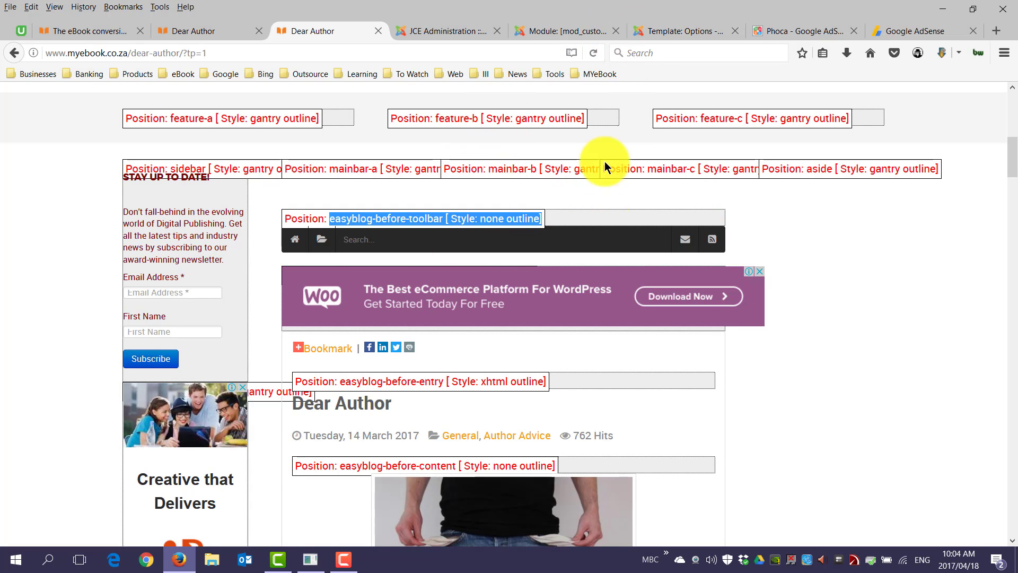
left_click(661, 30)
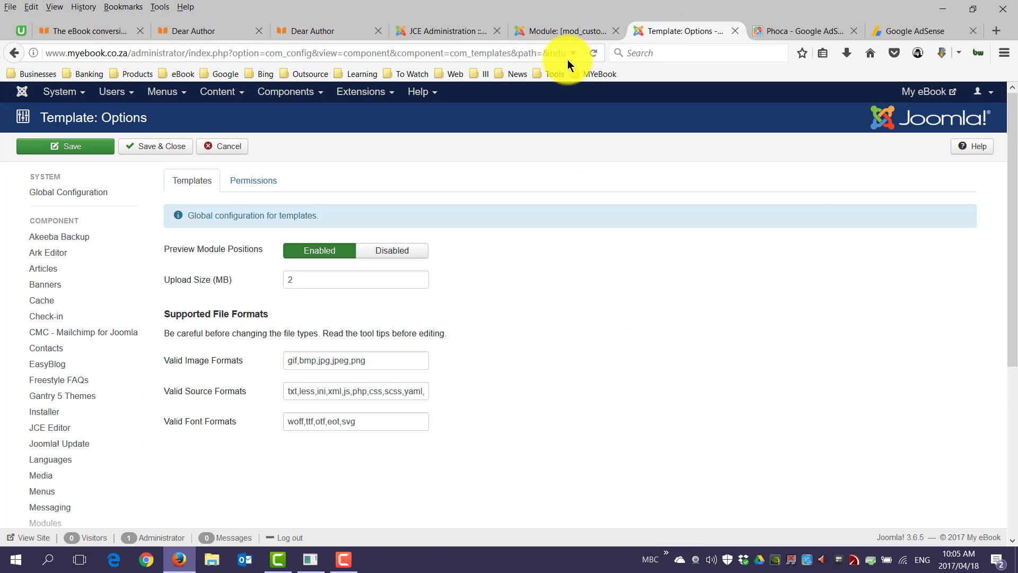
left_click(558, 31)
left_click(825, 258)
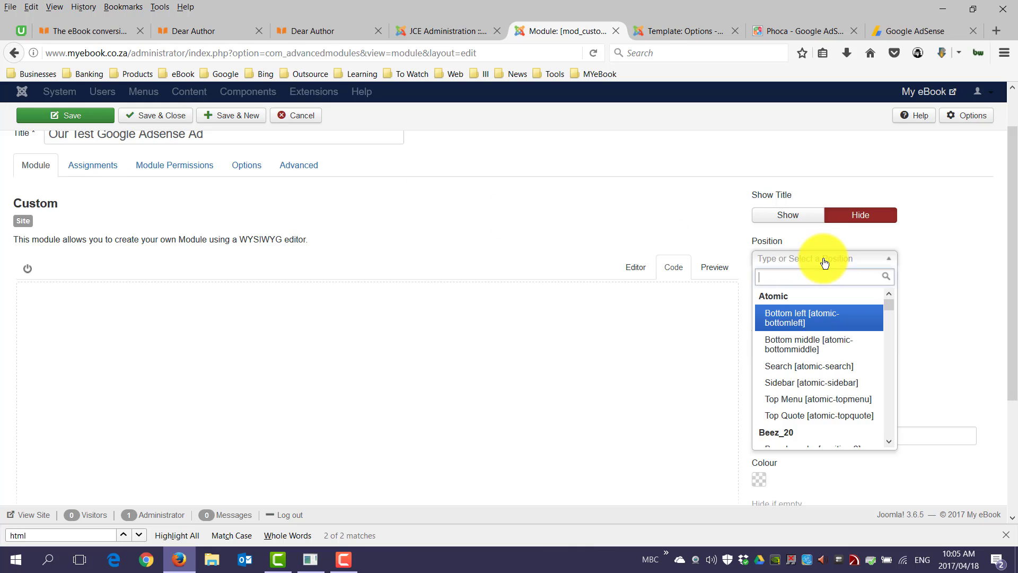
type("easy")
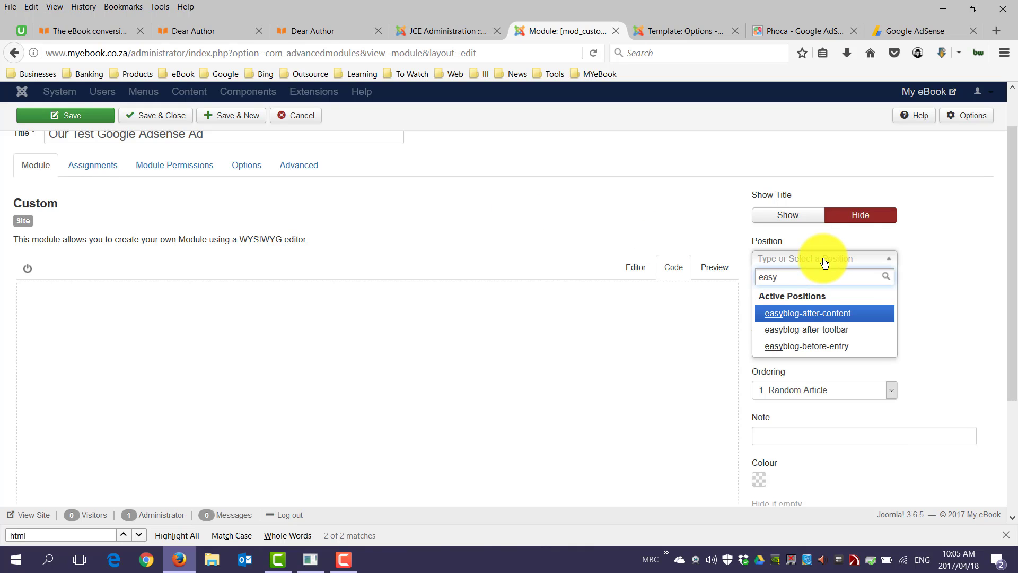
left_click(837, 332)
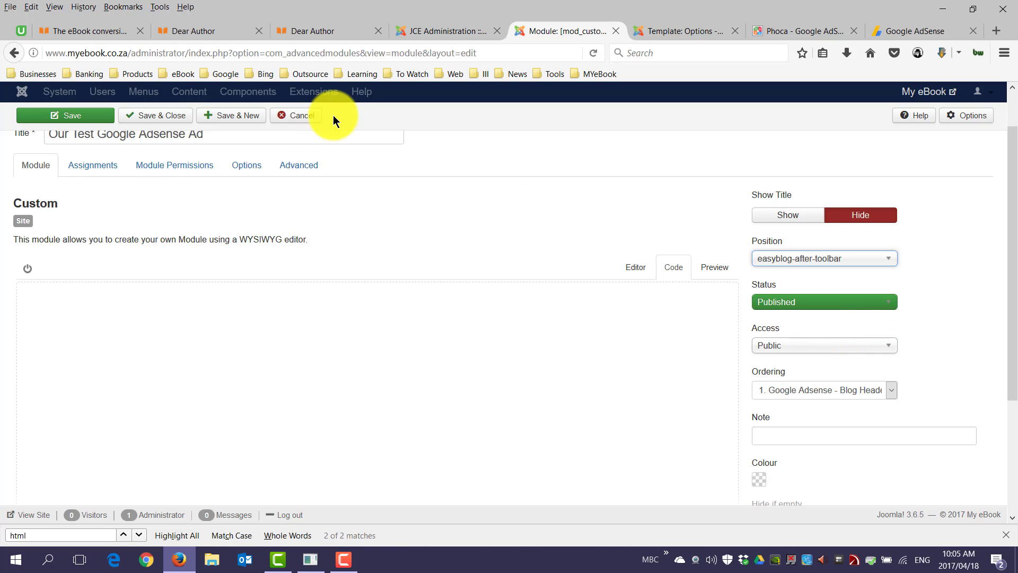
Compare positions on the preview and template pages, copying the above-b position name
left_click(422, 32)
left_click(312, 30)
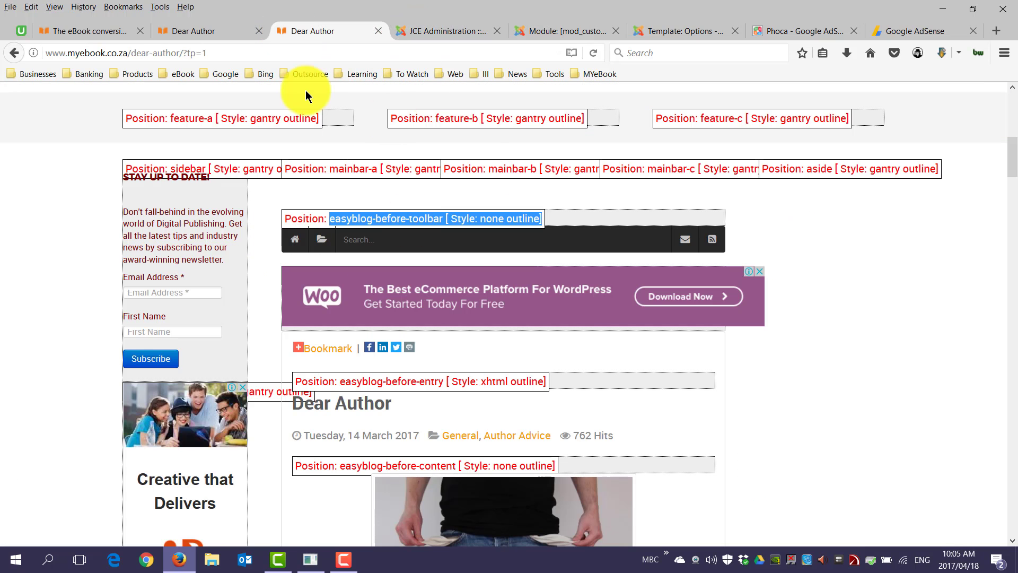
scroll(478, 288, "down", 2)
scroll(478, 288, "up", 2)
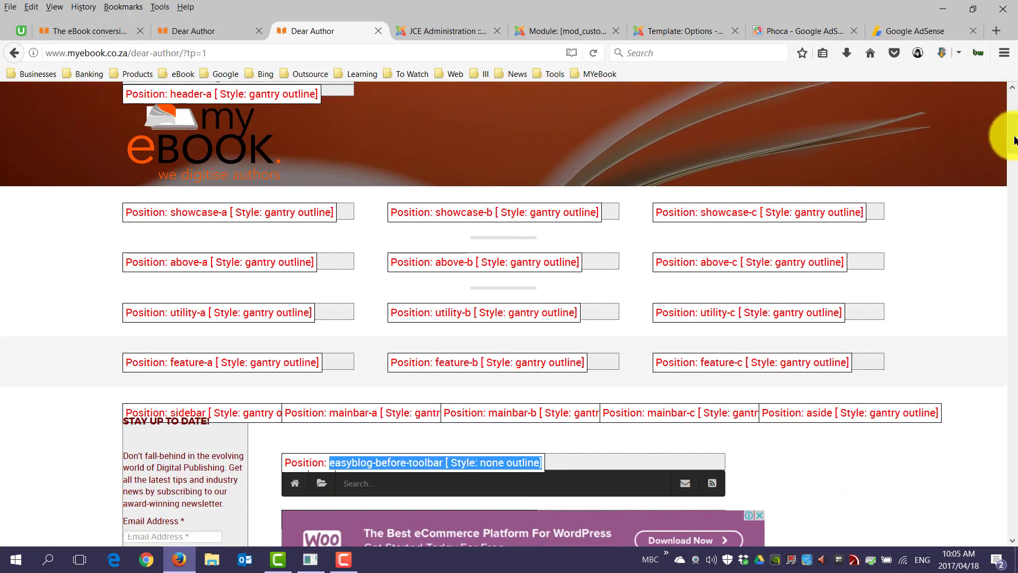
mouse_move(1012, 136)
left_mouse_down()
mouse_move(1012, 487)
mouse_move(1012, 104)
left_mouse_up()
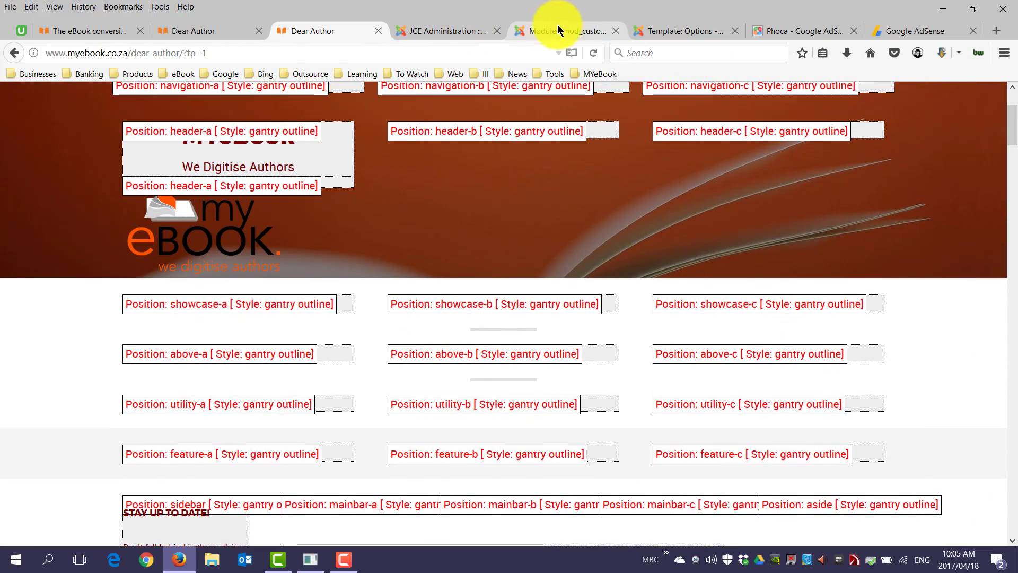
left_click(567, 30)
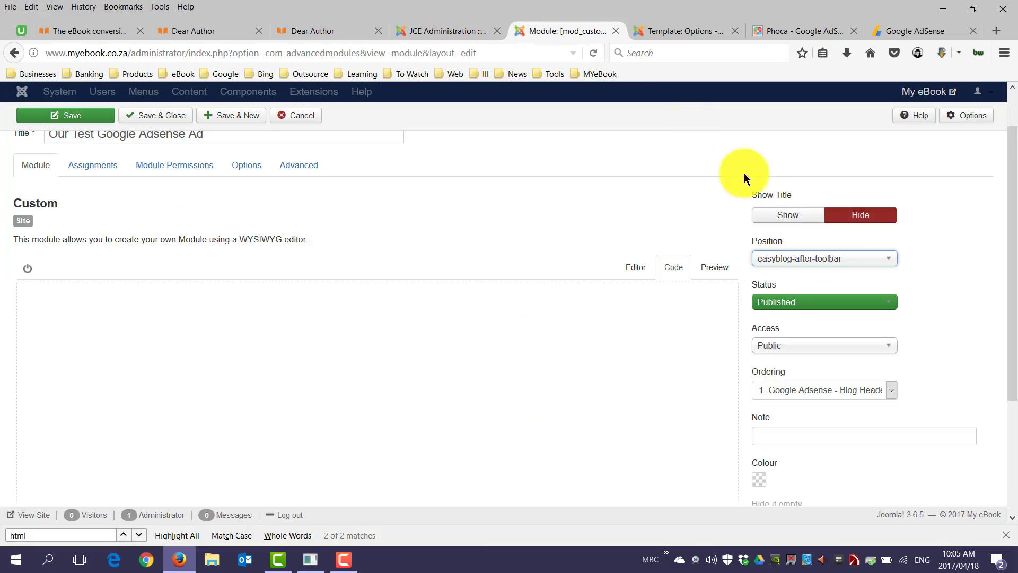
left_click(858, 259)
type("easy")
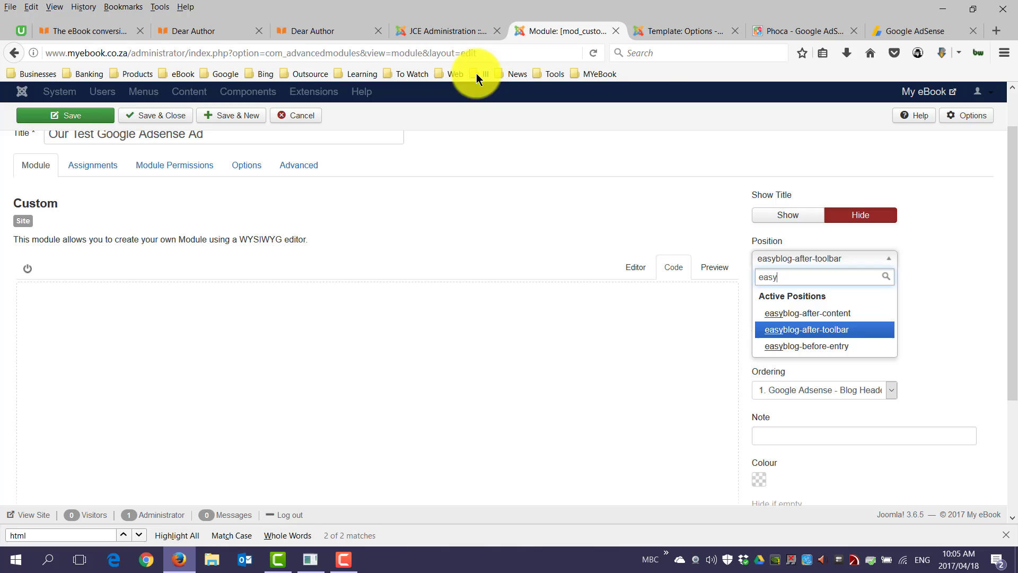
left_click(313, 31)
scroll(489, 237, "down", 3)
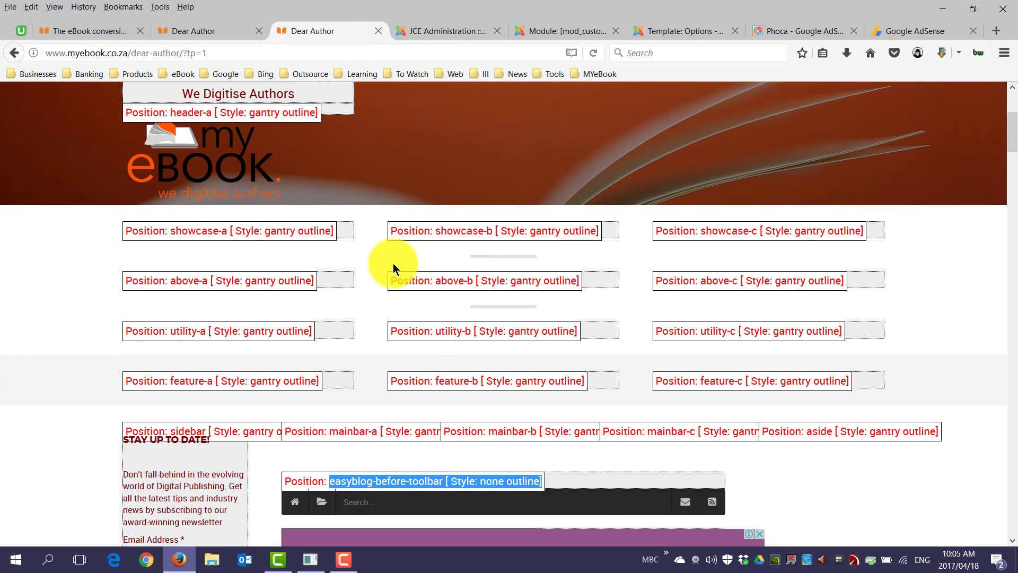
left_click(667, 31)
left_click(323, 31)
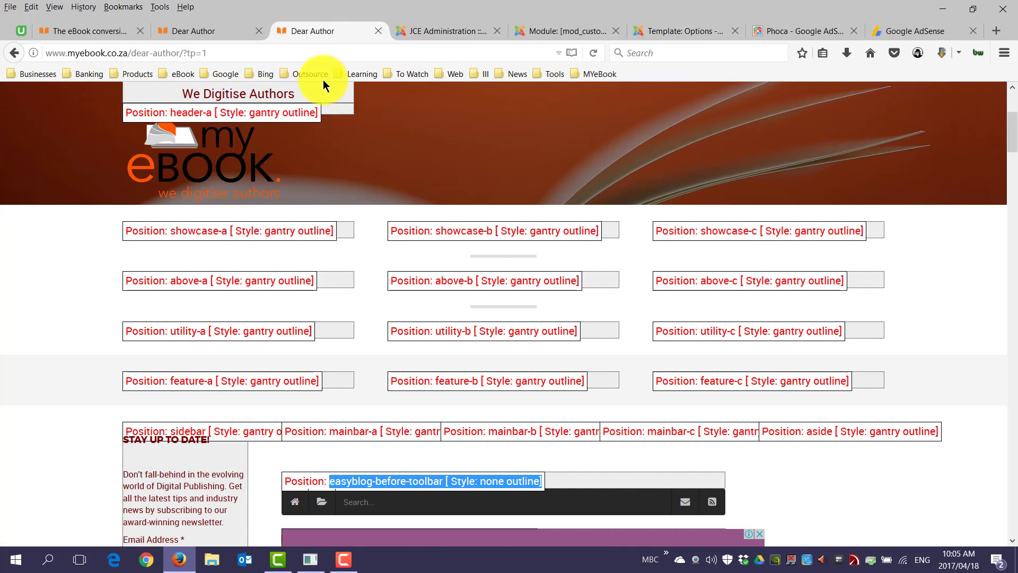
left_click_drag(475, 280, 436, 281)
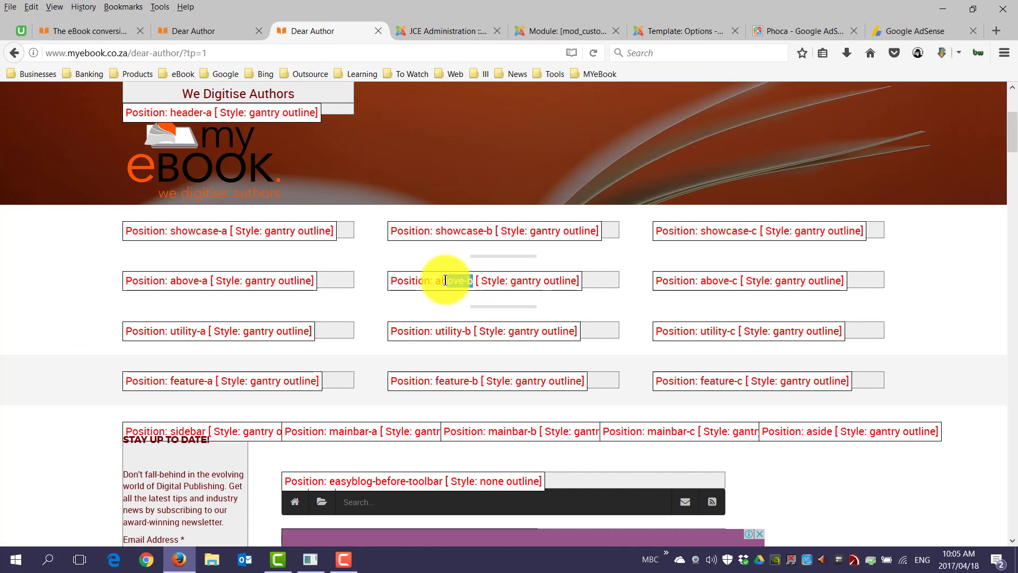
right_click(444, 282)
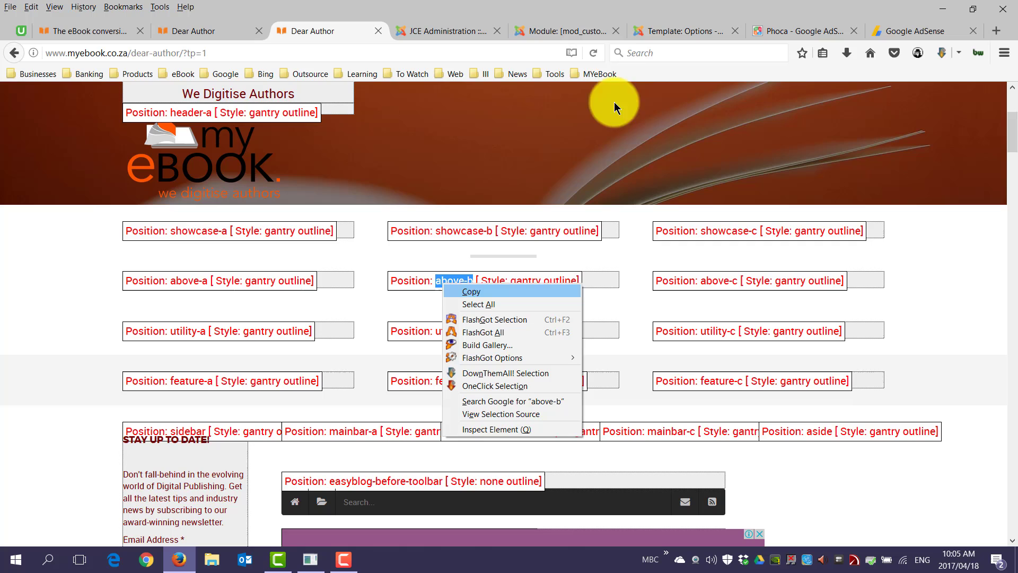
left_click(469, 290)
Keep easyblog-after-toolbar as the module's position after reviewing the list
left_click(566, 31)
left_click(836, 259)
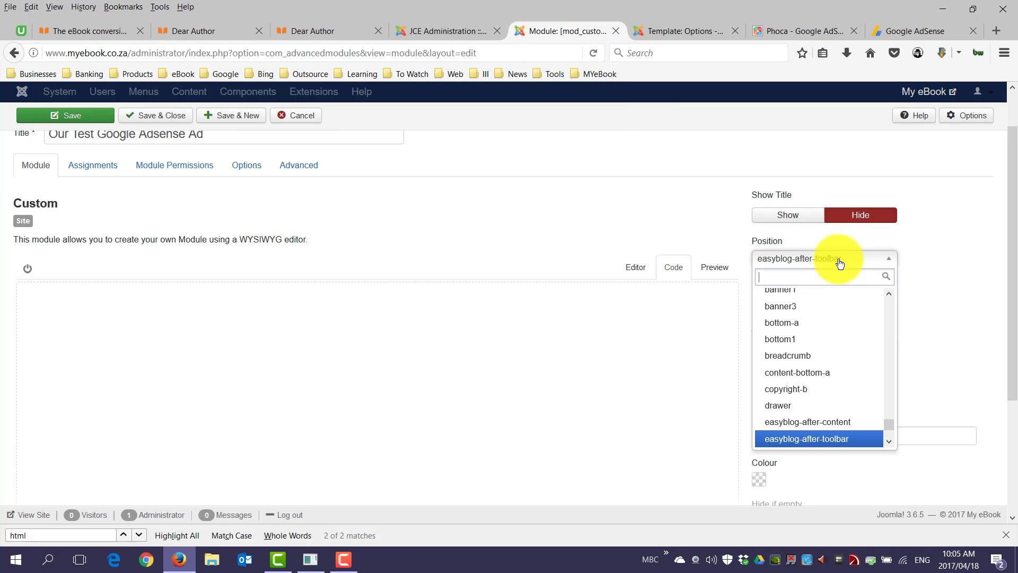
type("easy")
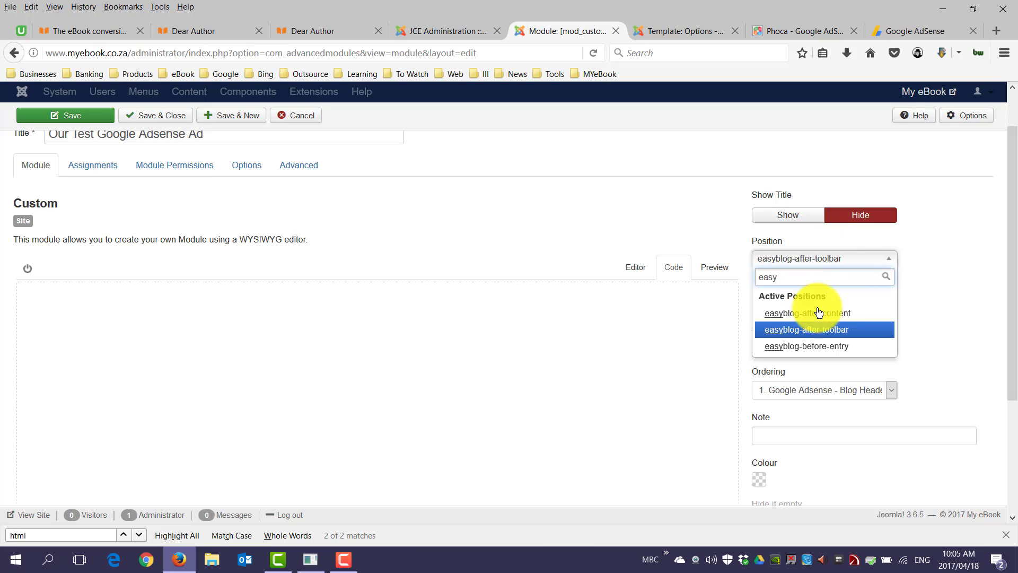
left_click(843, 330)
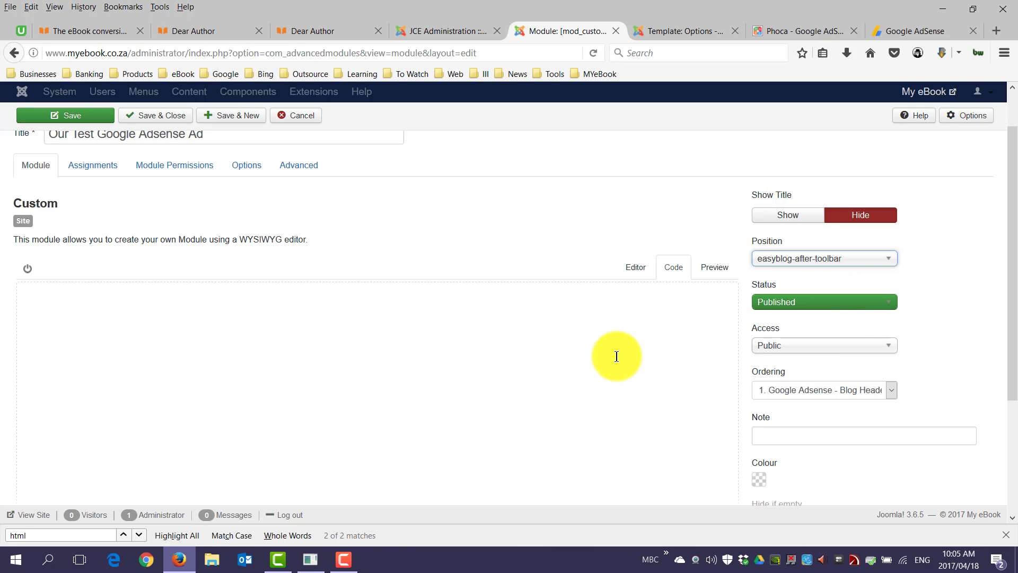
In AdSense, show the code for the 728x90 Blog Home Page Header ad unit
left_click(273, 309)
scroll(273, 309, "up", 2)
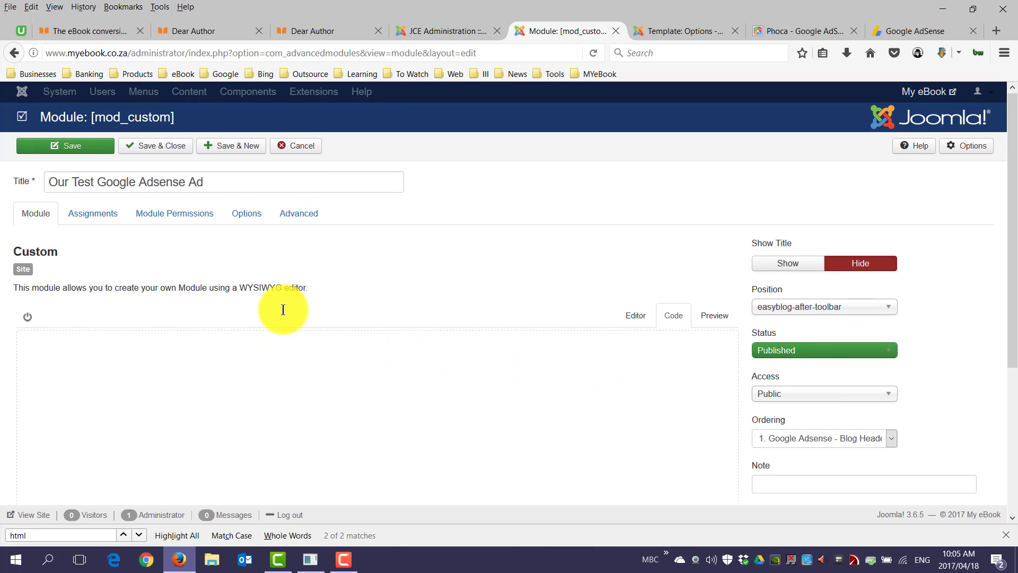
left_click(912, 33)
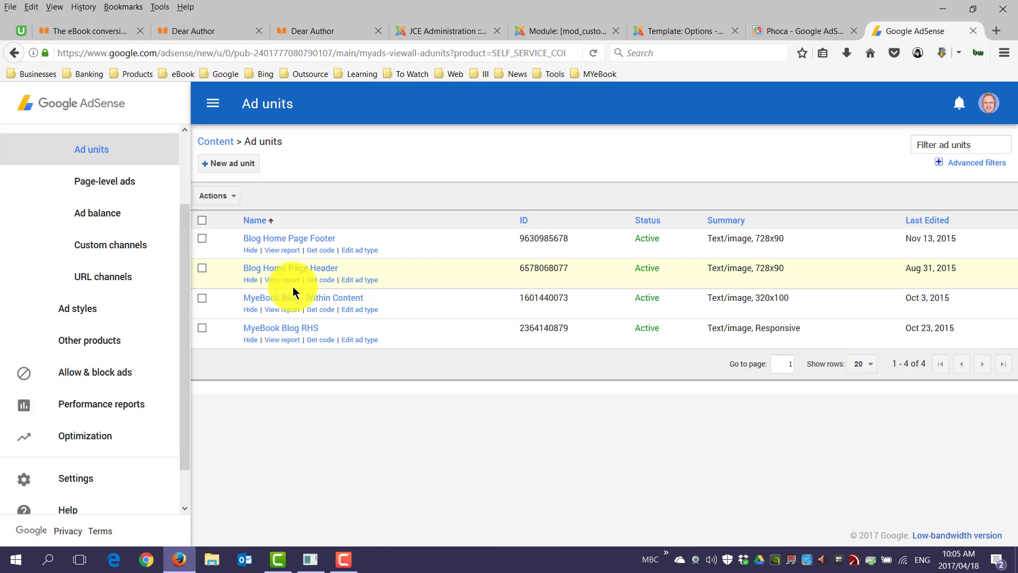
left_click_drag(788, 269, 707, 275)
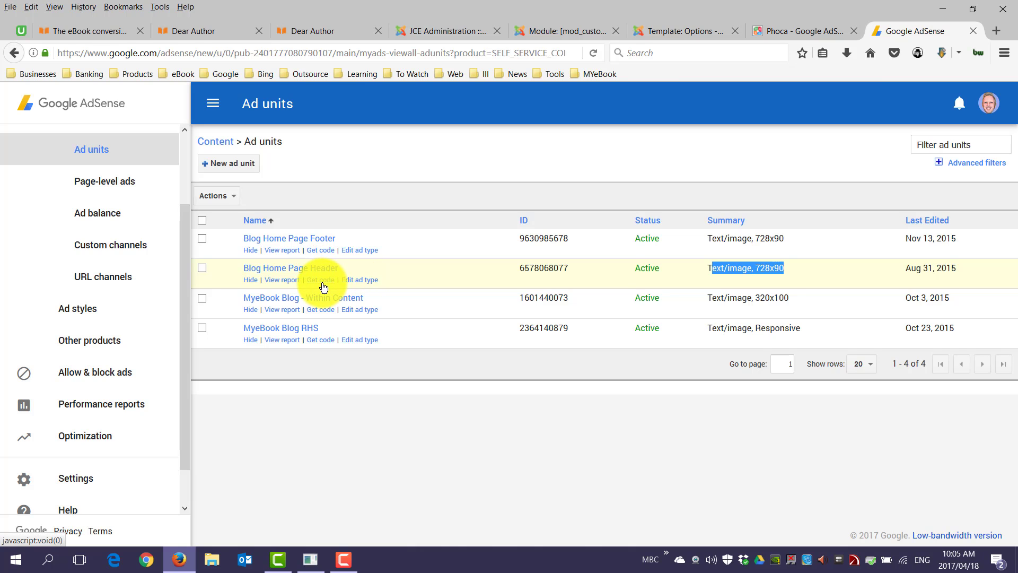
left_click(321, 280)
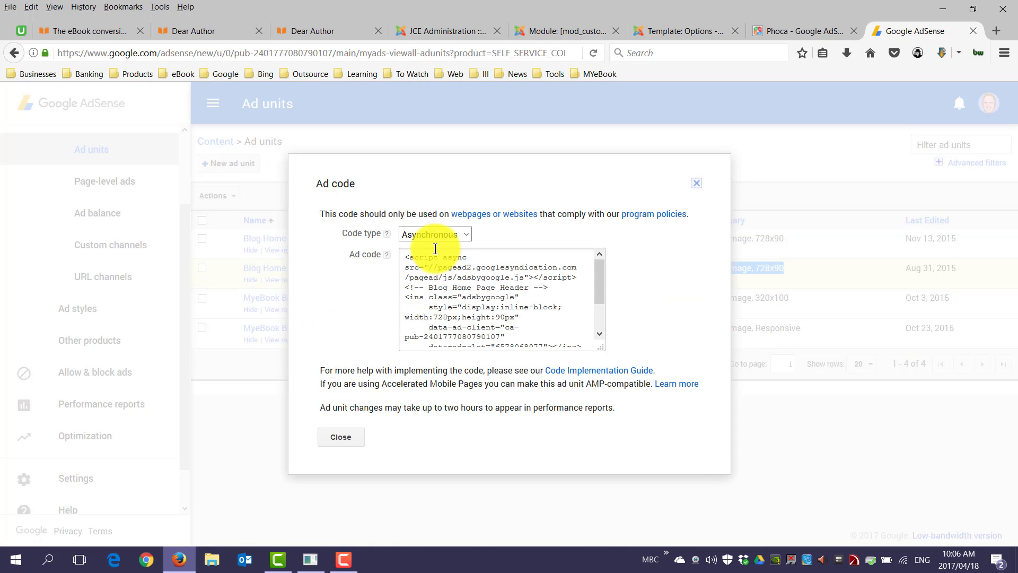
Select all of the Blog Home Page Header ad code and copy it
left_click(467, 235)
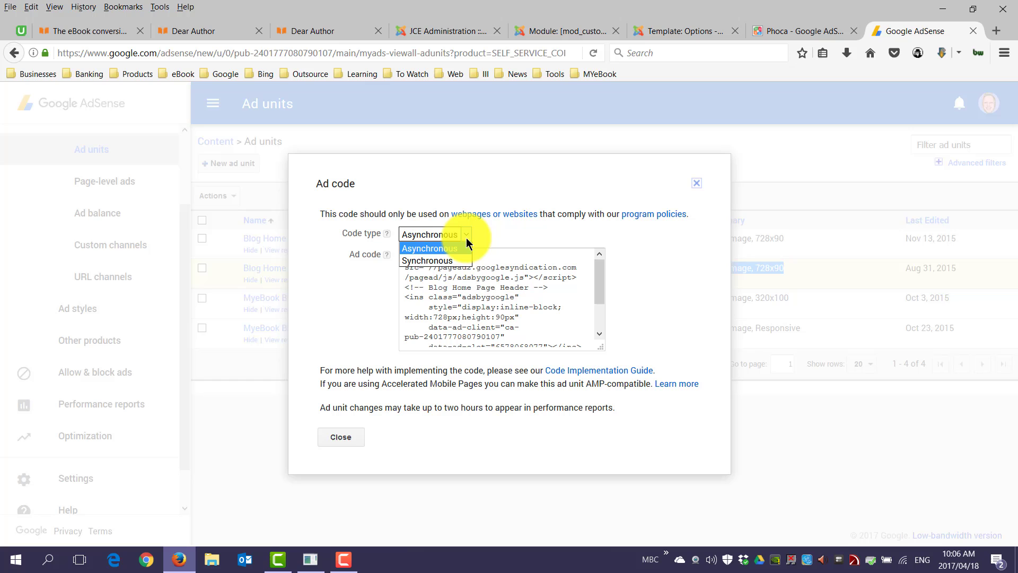
left_click(468, 289)
scroll(470, 294, "up", 3)
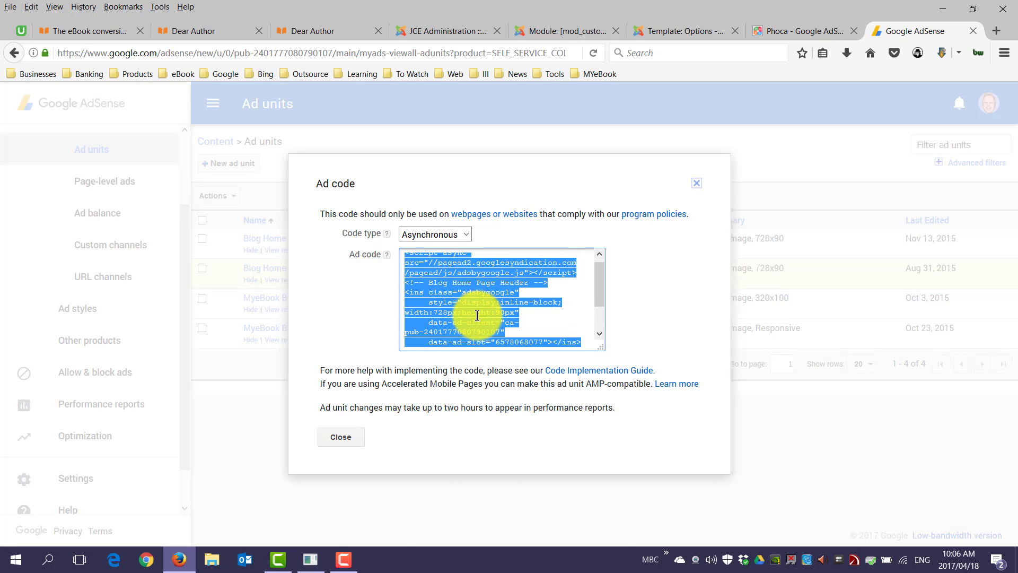
right_click(477, 296)
left_click(520, 331)
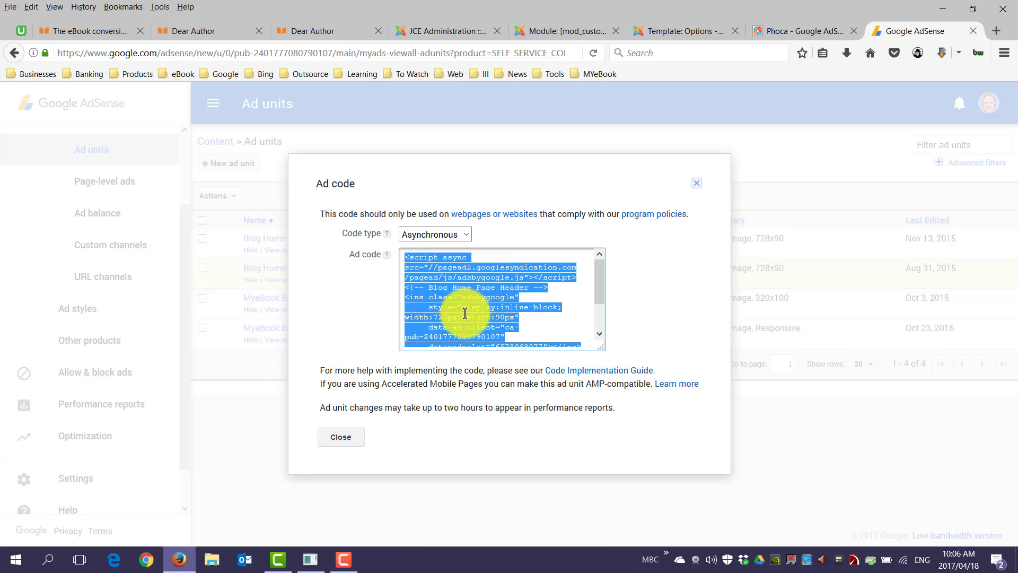
Paste the AdSense code into the module's visual editor content and save the module
left_click(565, 31)
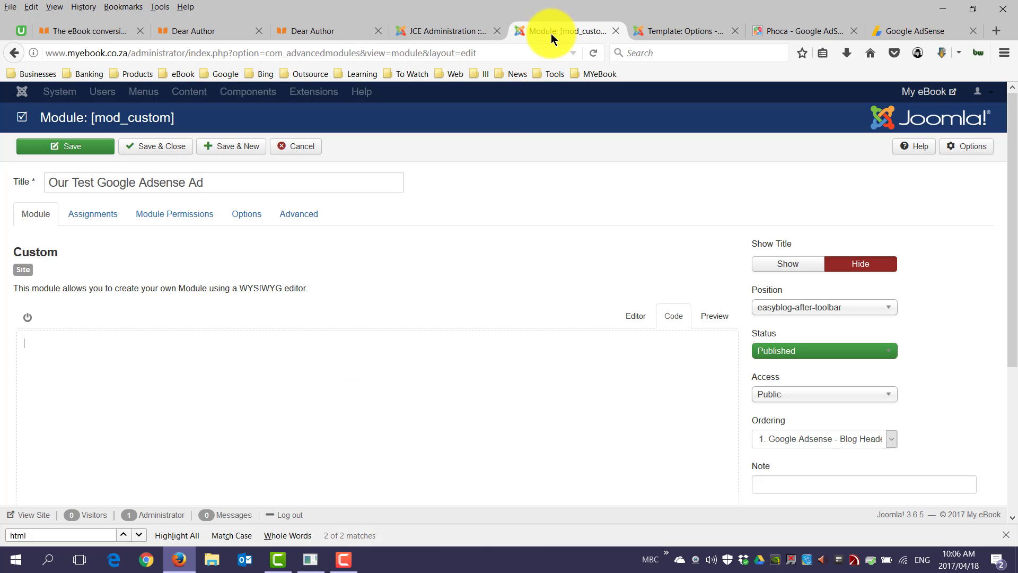
left_click(131, 382)
scroll(130, 384, "down", 1)
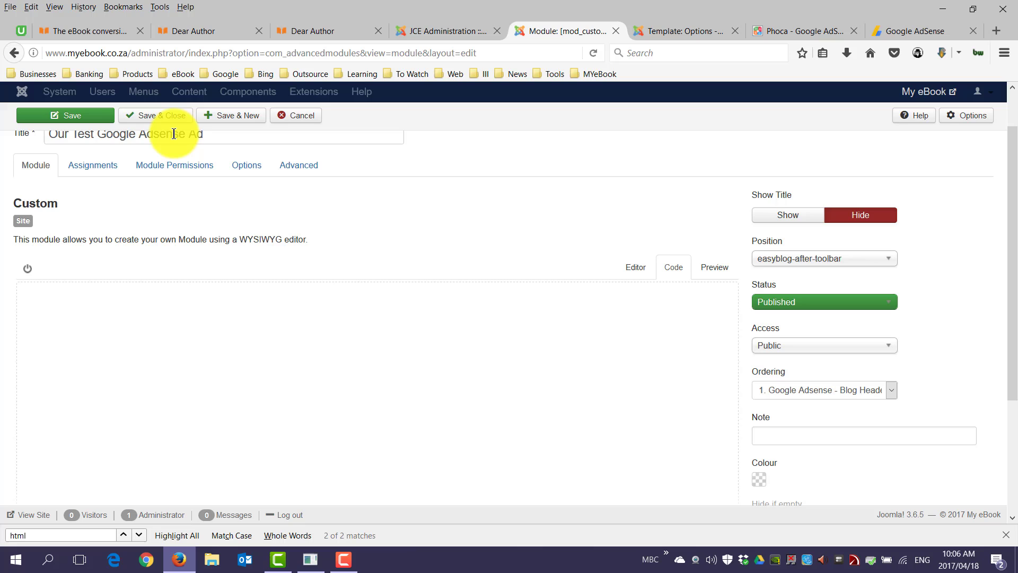
scroll(372, 160, "down", 1)
left_click(634, 267)
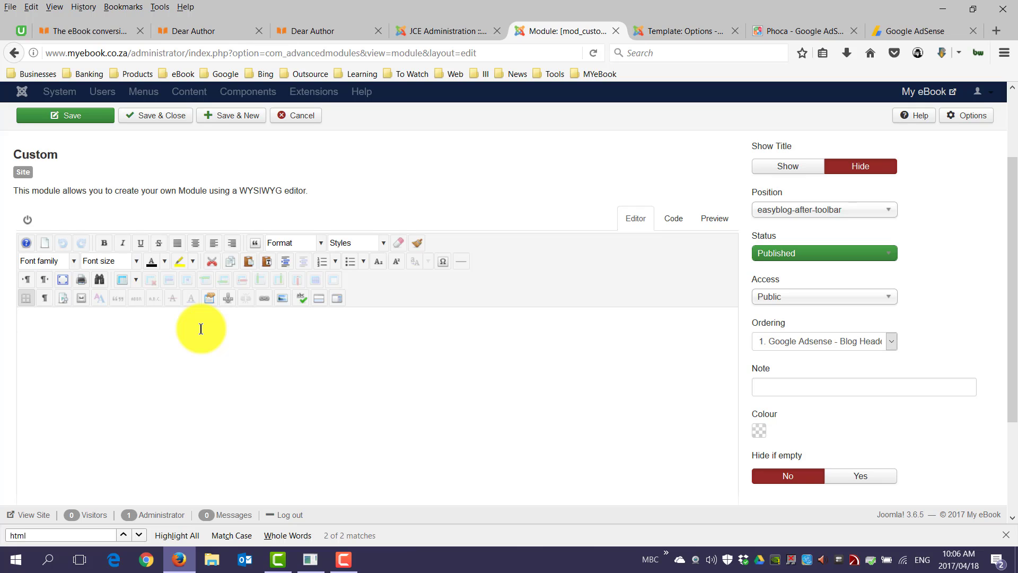
key("ctrl+v")
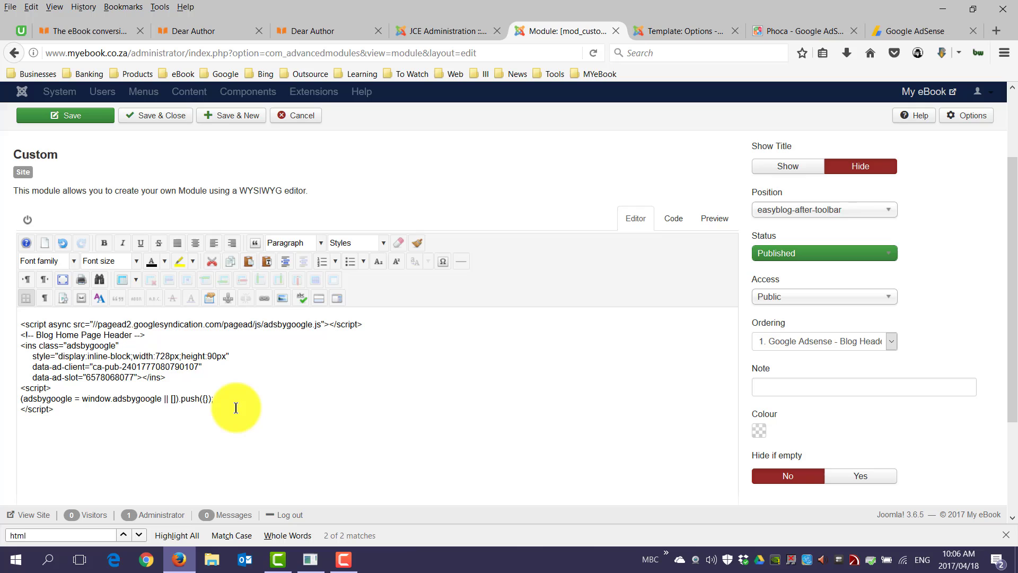
scroll(236, 407, "up", 1)
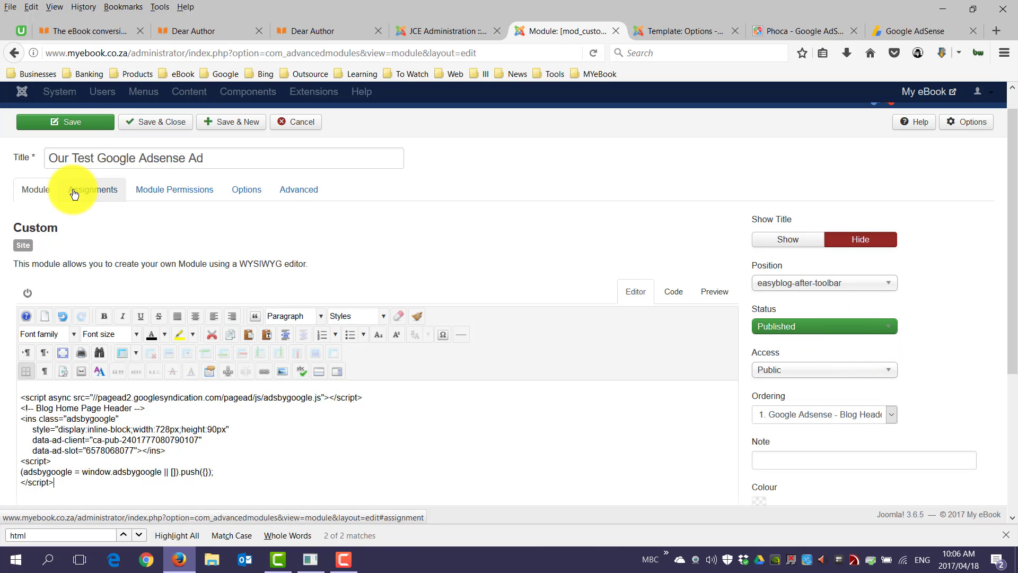
left_click(76, 122)
scroll(318, 358, "down", 1)
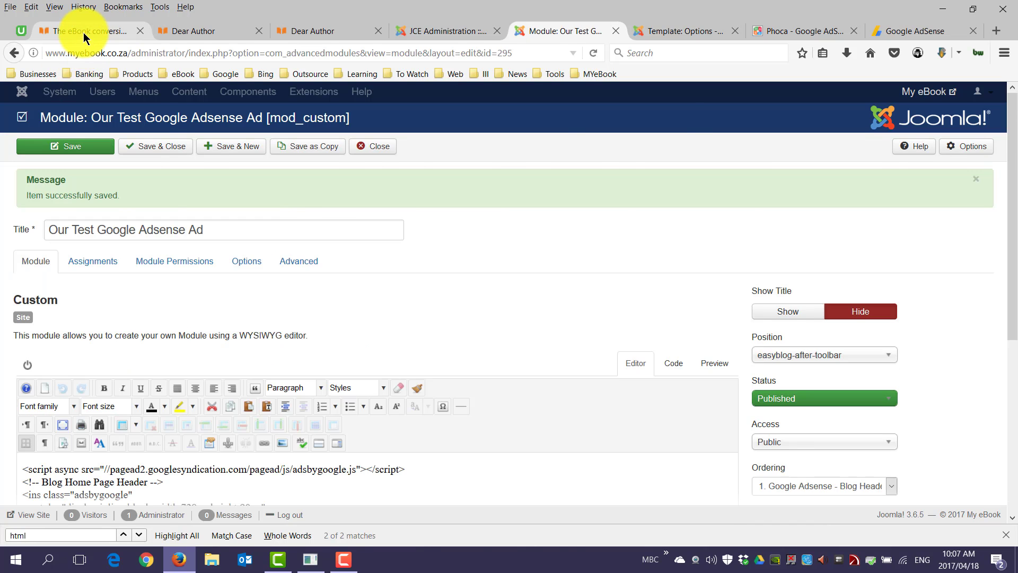
Reload the live blog page and select the AdSense script showing as plain text
left_click(84, 33)
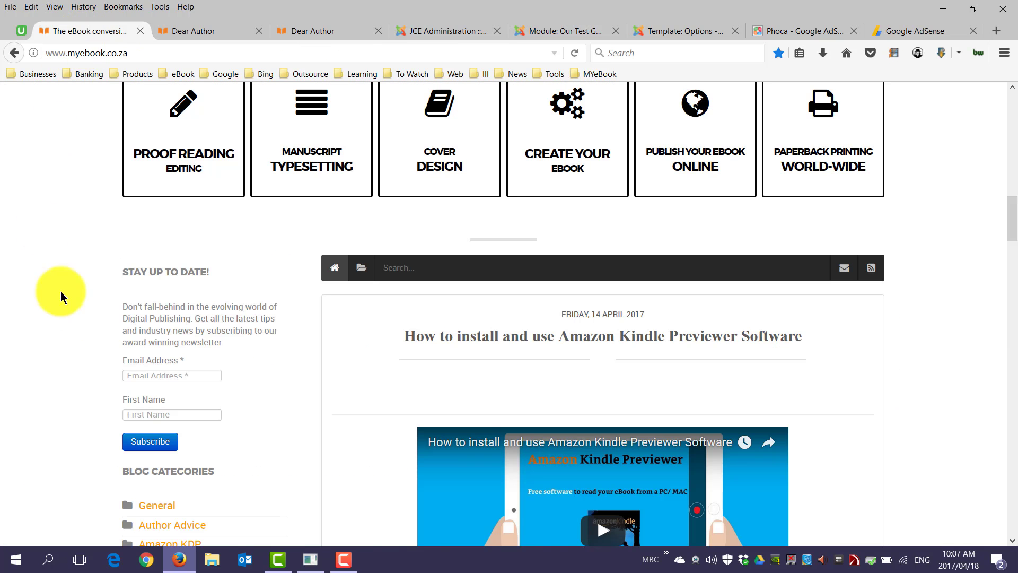
left_click(575, 53)
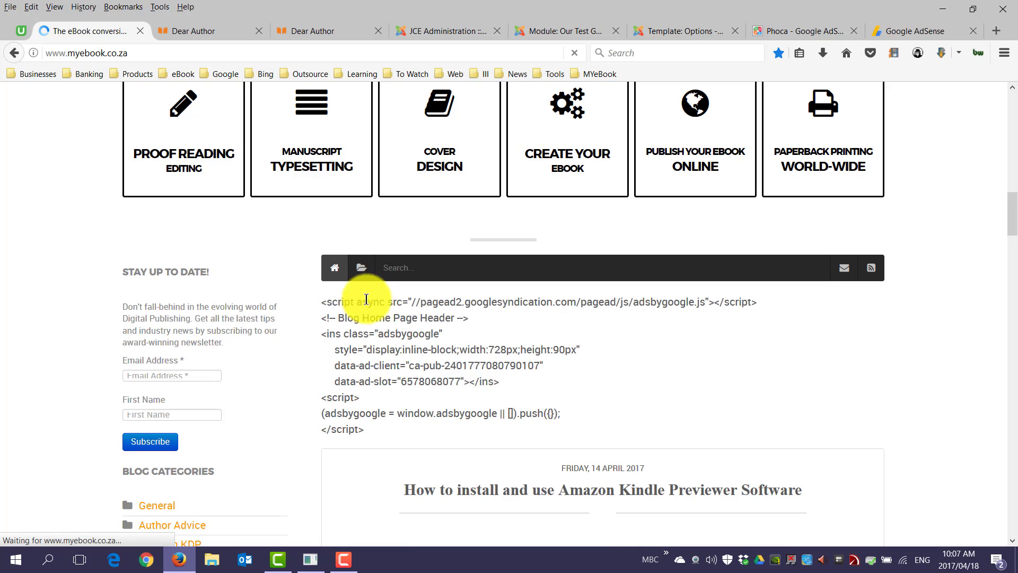
left_click_drag(382, 433, 322, 301)
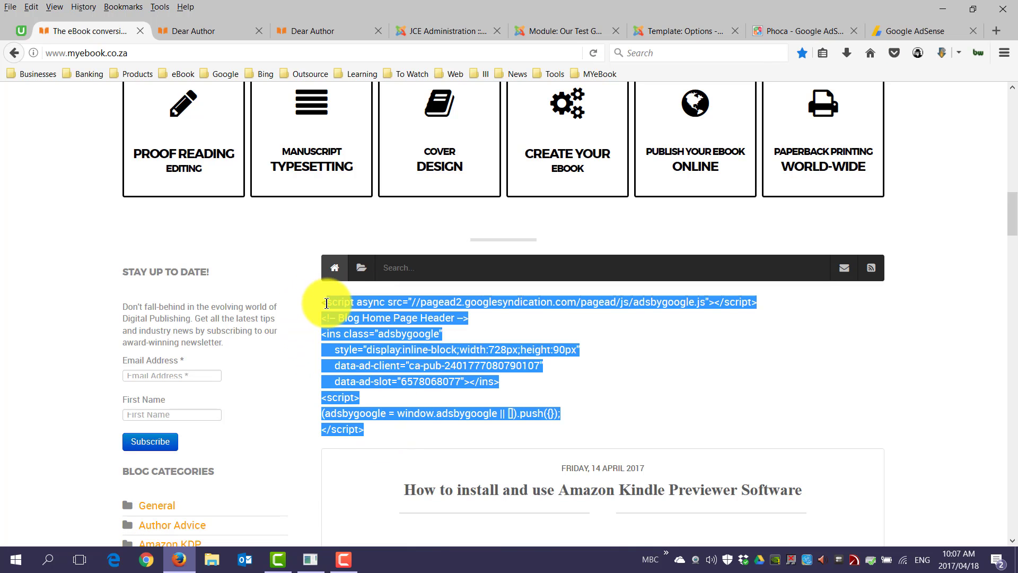
scroll(22, 325, "down", 1)
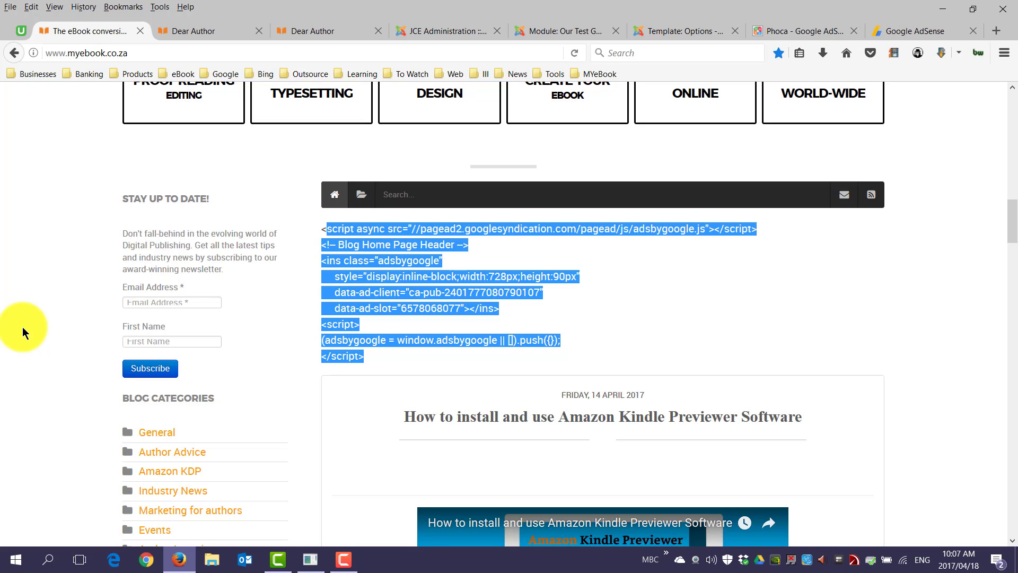
Clear the module content and paste the AdSense script into the raw Code view instead
left_click(557, 30)
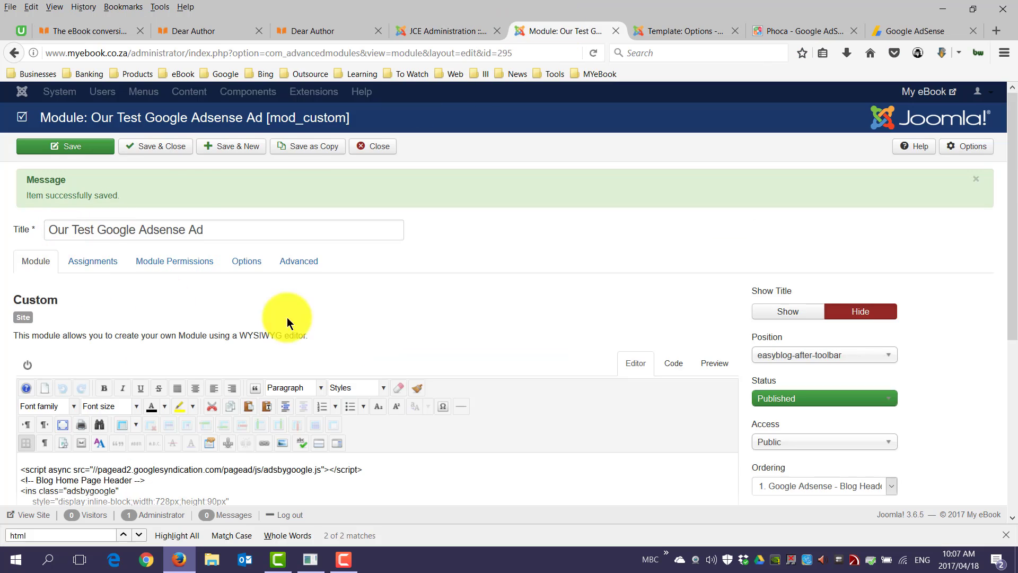
scroll(288, 318, "down", 1)
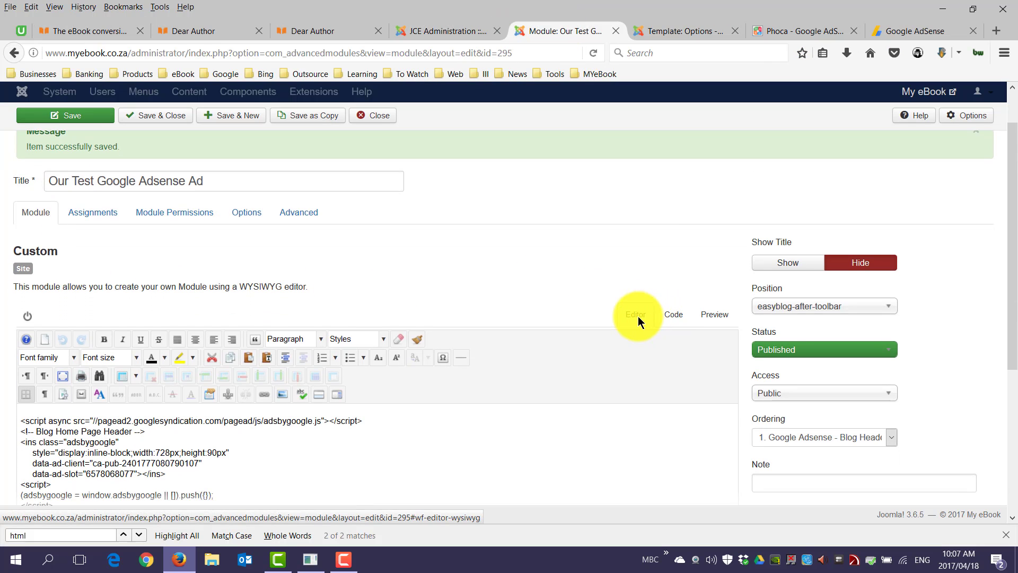
scroll(392, 405, "down", 2)
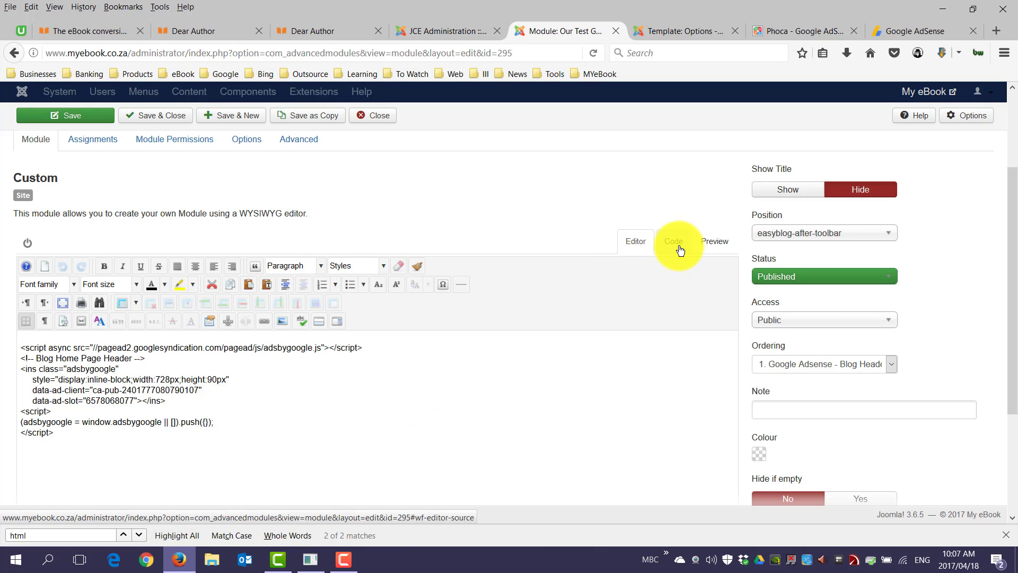
left_click(209, 444)
key("ctrl+a")
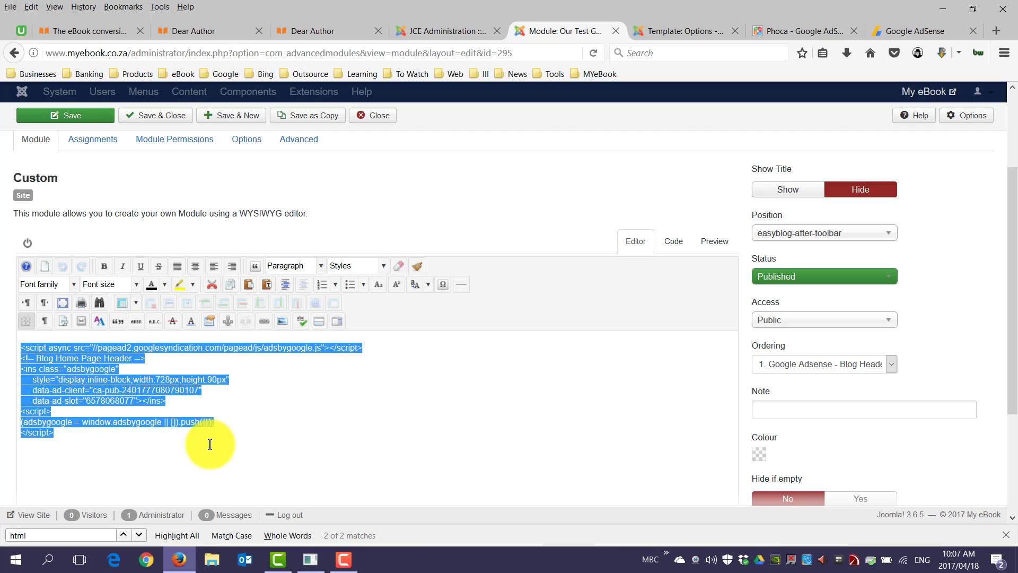
key("Delete")
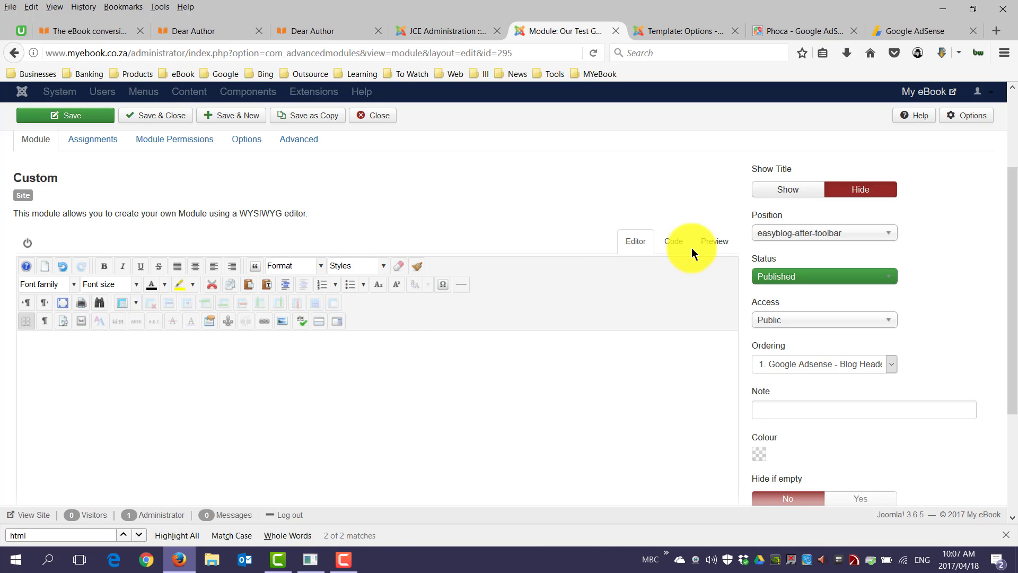
left_click(674, 241)
key("ctrl+v")
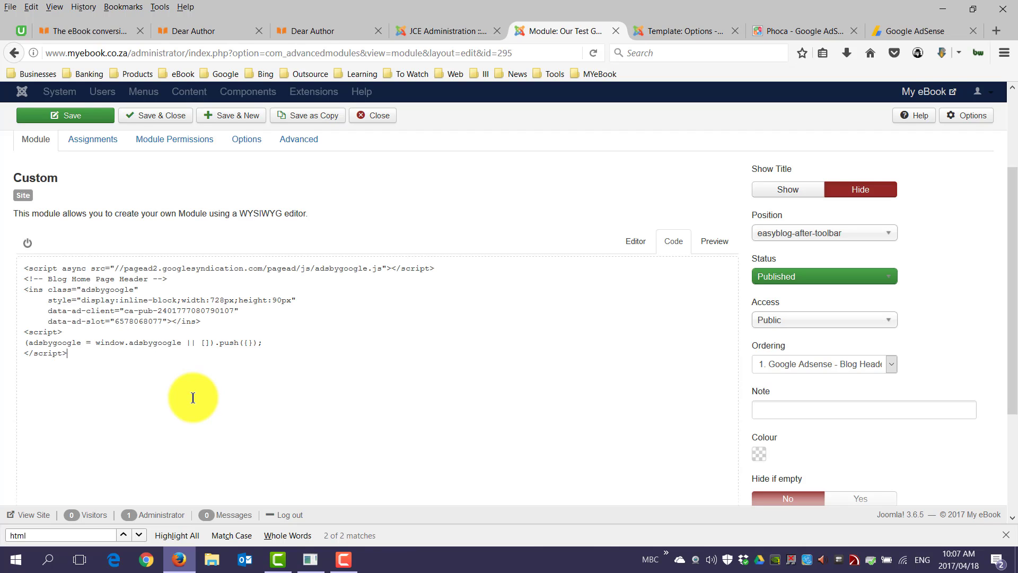
left_click_drag(131, 381, 11, 264)
left_click(156, 362)
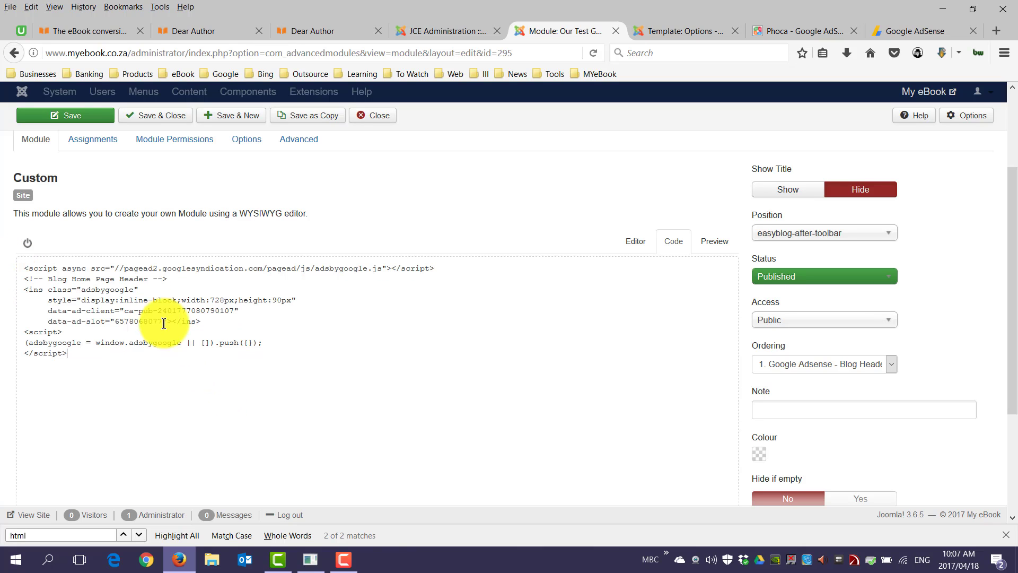
left_click_drag(158, 310, 223, 312)
double_click(139, 322)
scroll(139, 315, "up", 1)
scroll(139, 314, "up", 1)
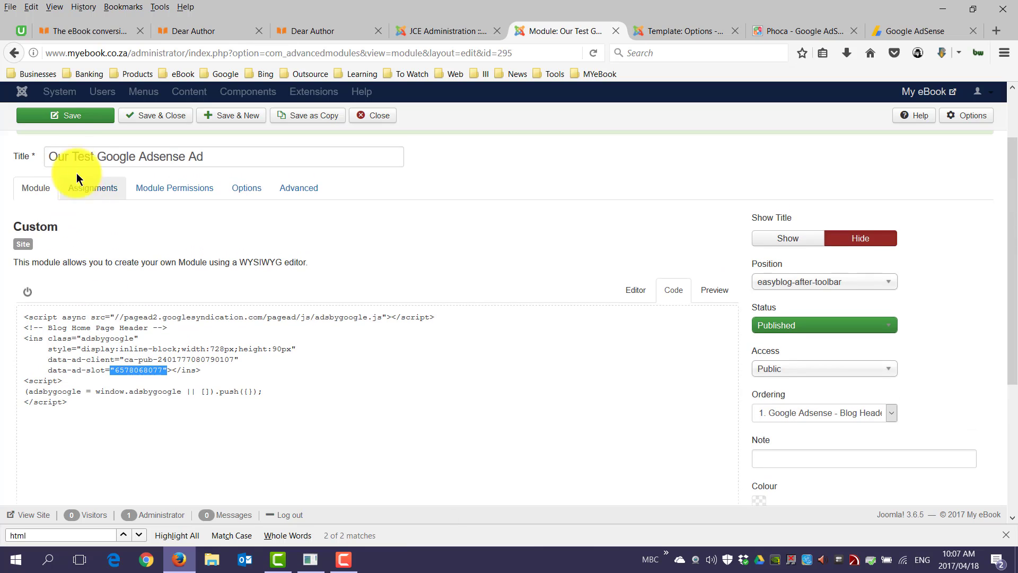
left_click(57, 116)
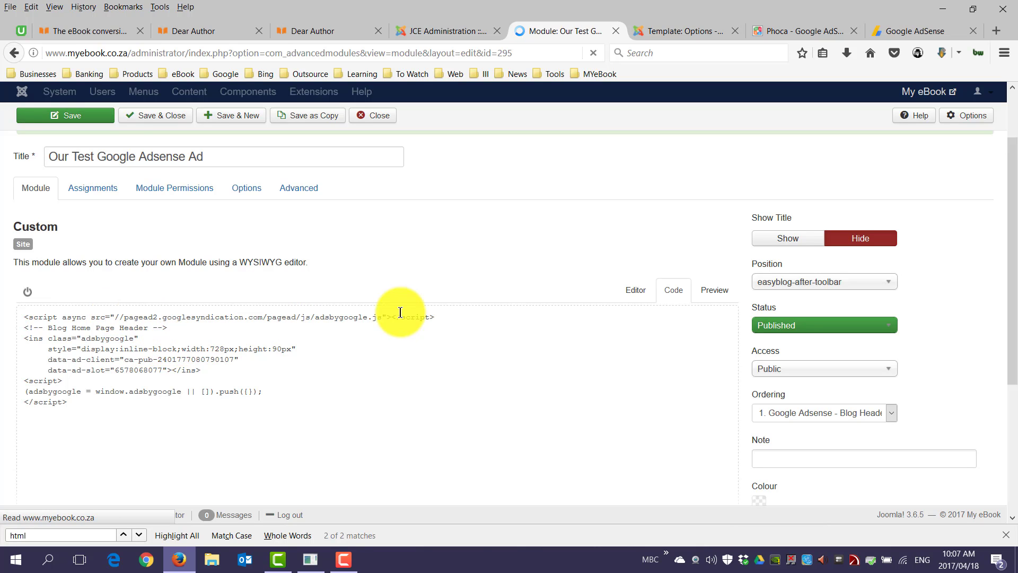
scroll(419, 309, "down", 2)
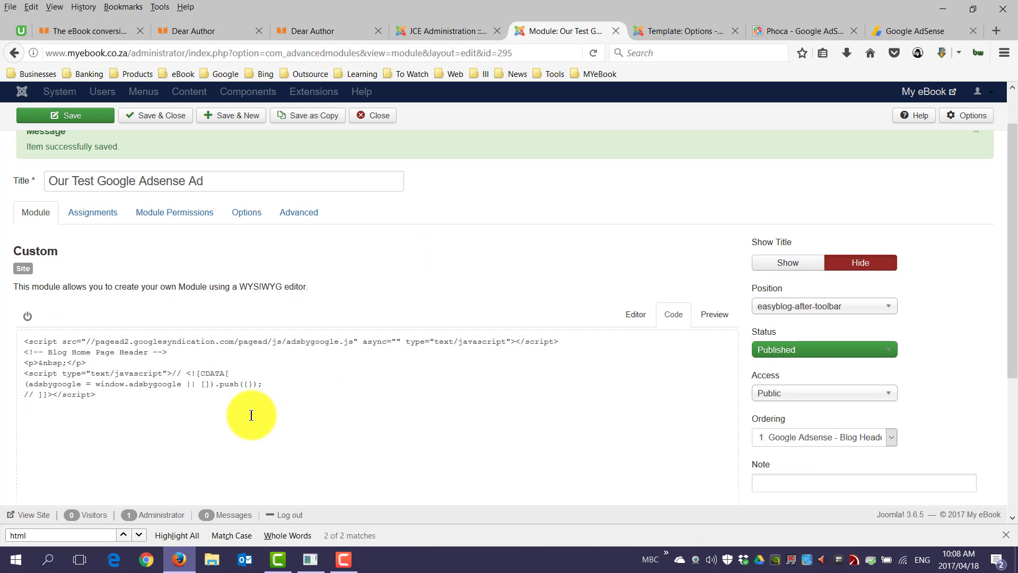
scroll(247, 414, "down", 2)
scroll(521, 353, "down", 1)
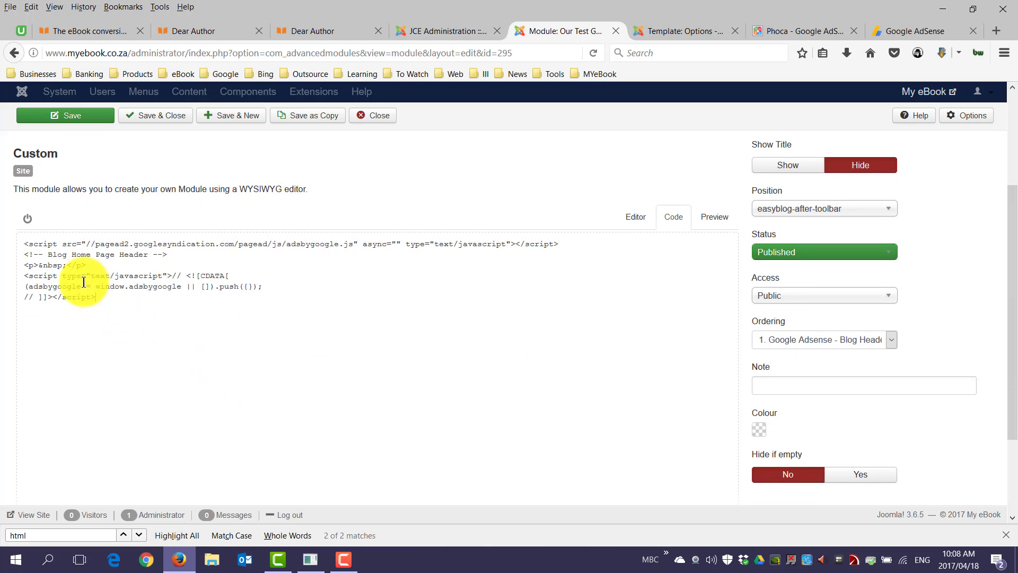
left_click_drag(48, 244, 129, 334)
left_click(197, 380)
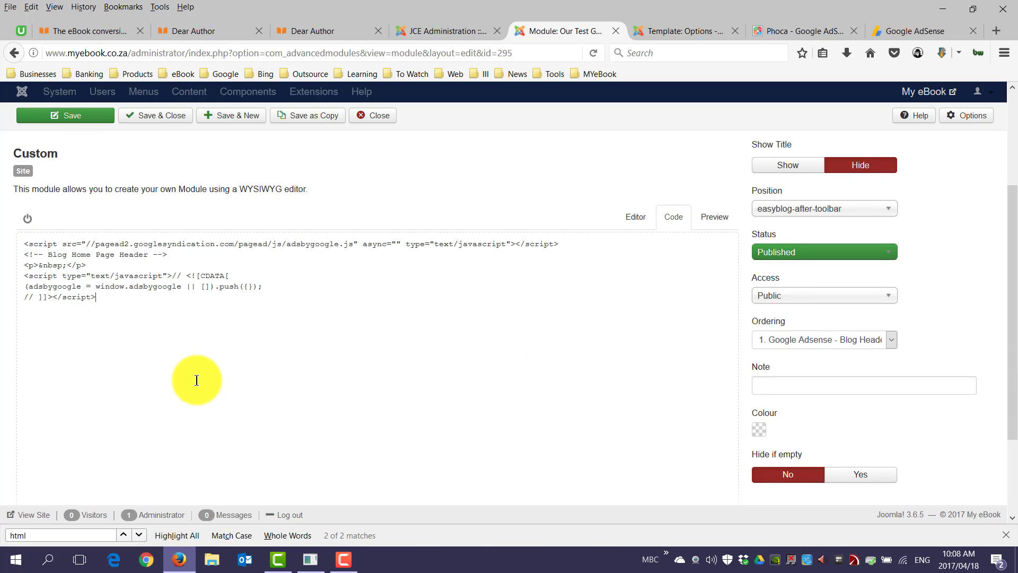
scroll(216, 387, "up", 1)
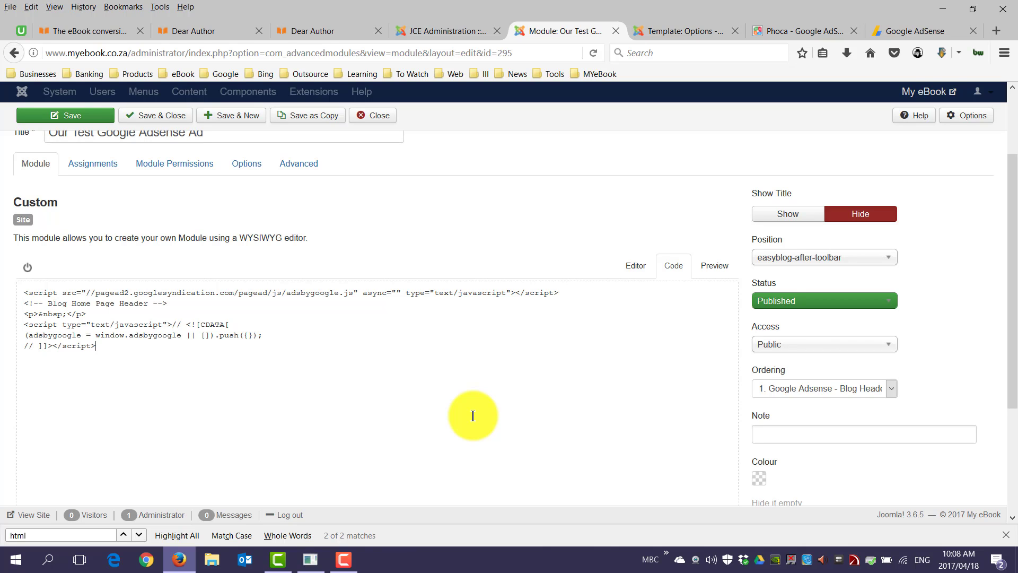
left_click_drag(298, 380, 7, 288)
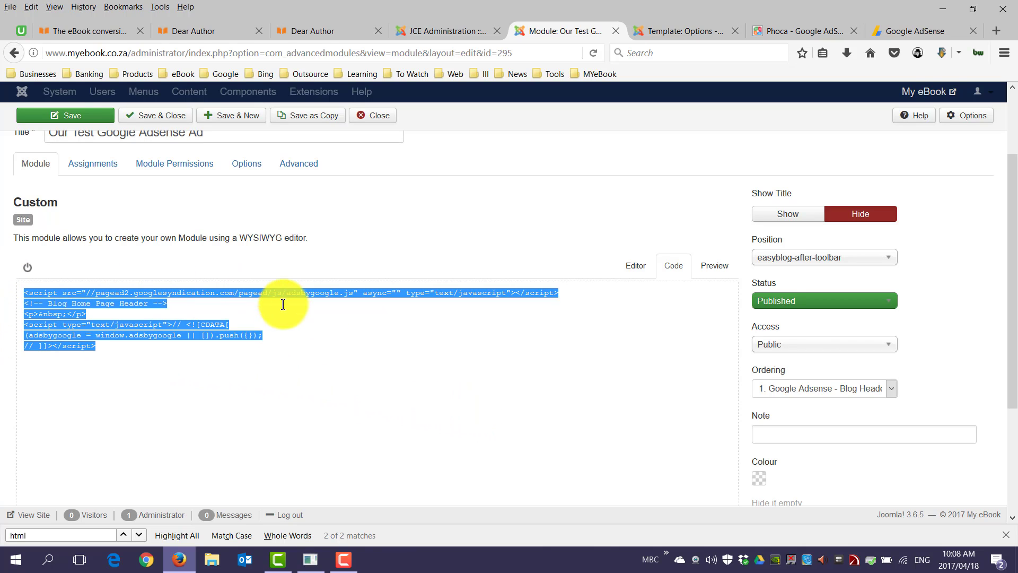
left_click(659, 265)
left_click_drag(104, 351, 16, 288)
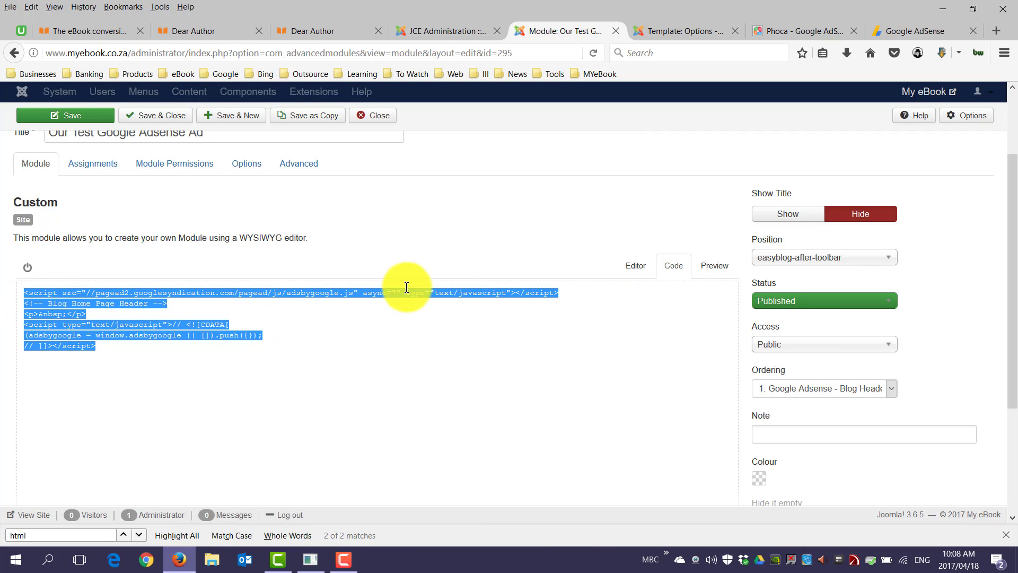
Navigate from the Control Panel to Components > JCE Editor and its Editor Profiles list
left_click(461, 36)
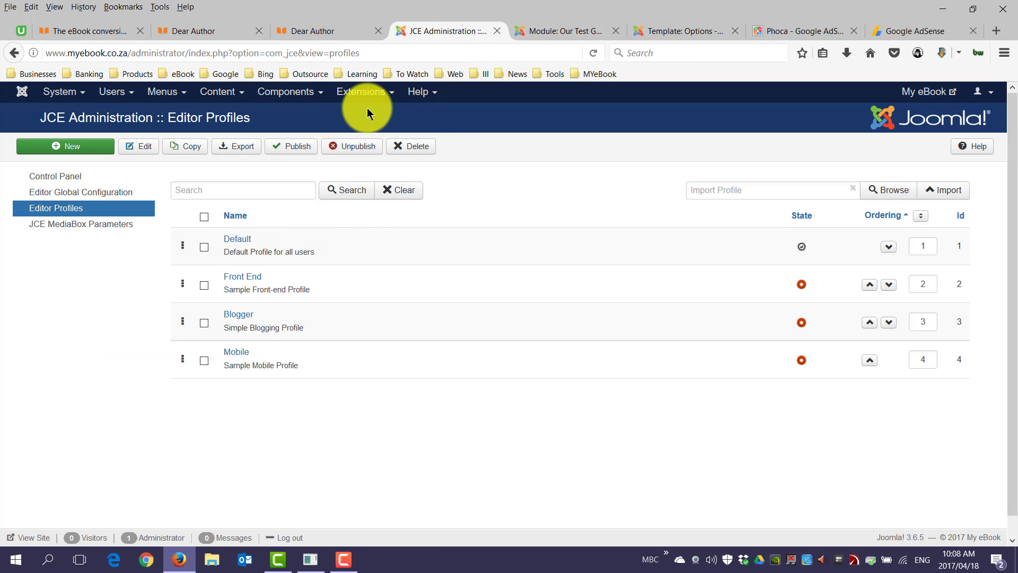
left_click(68, 92)
left_click(76, 139)
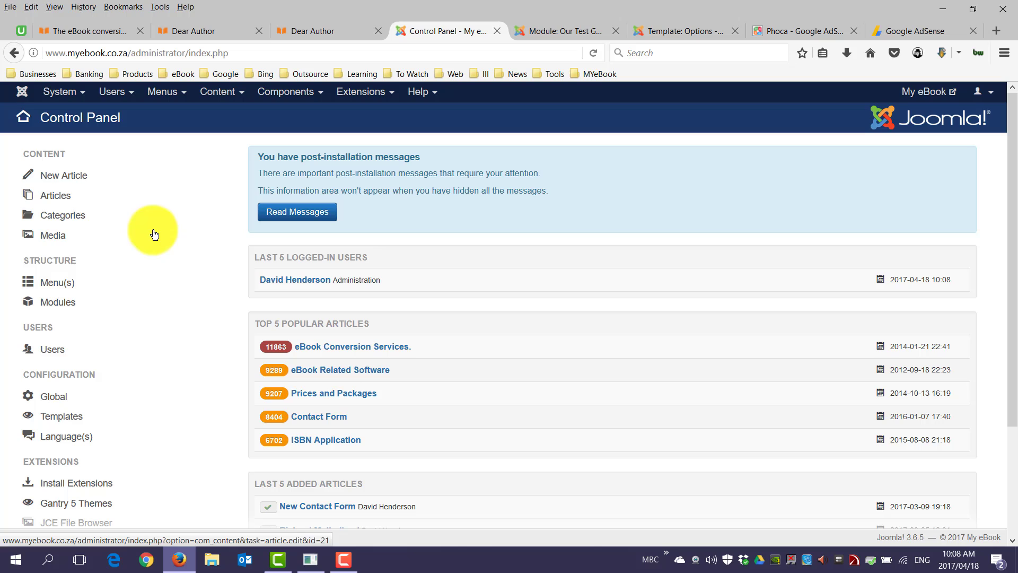
left_click(285, 92)
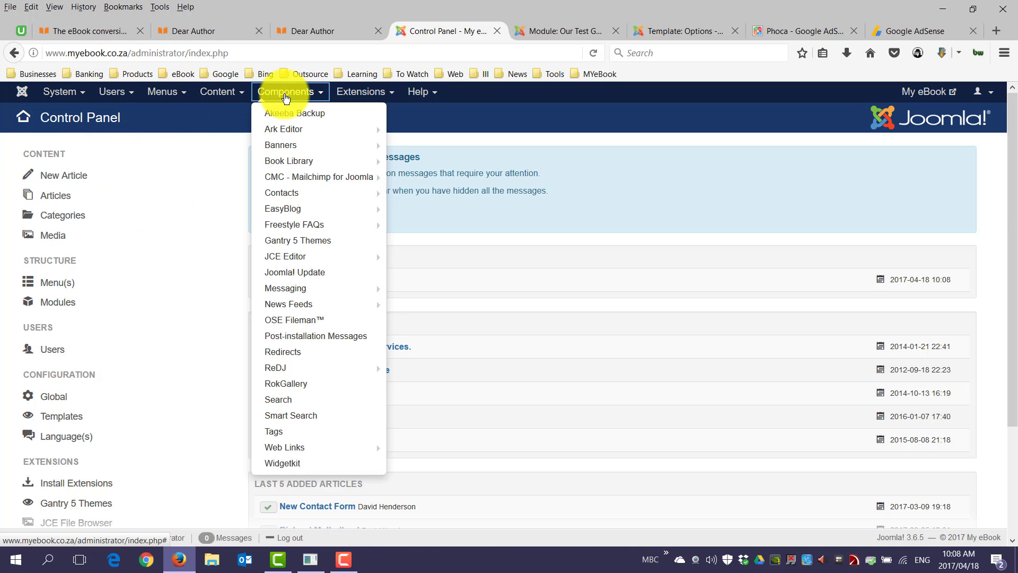
mouse_move(285, 257)
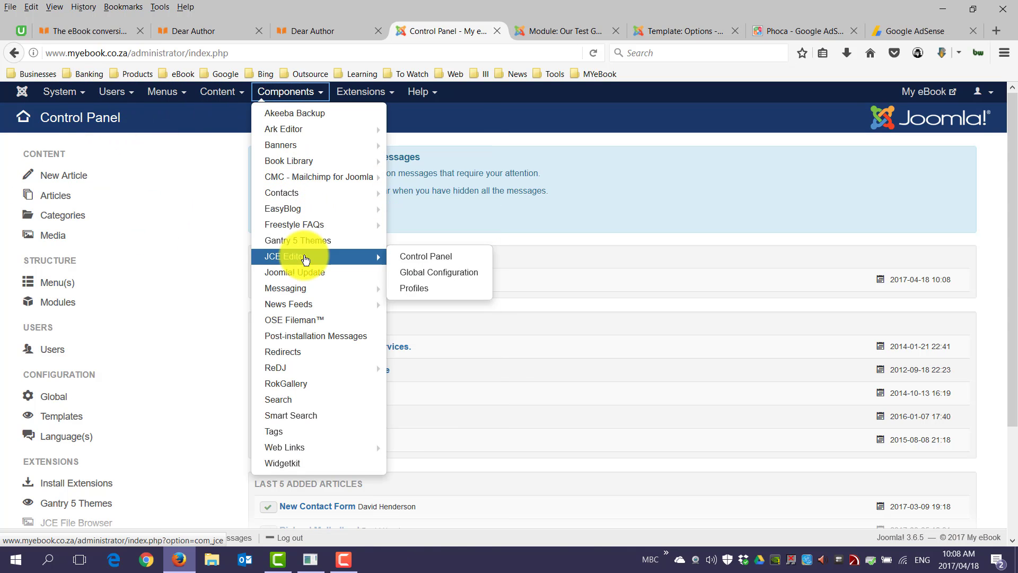
left_click(305, 257)
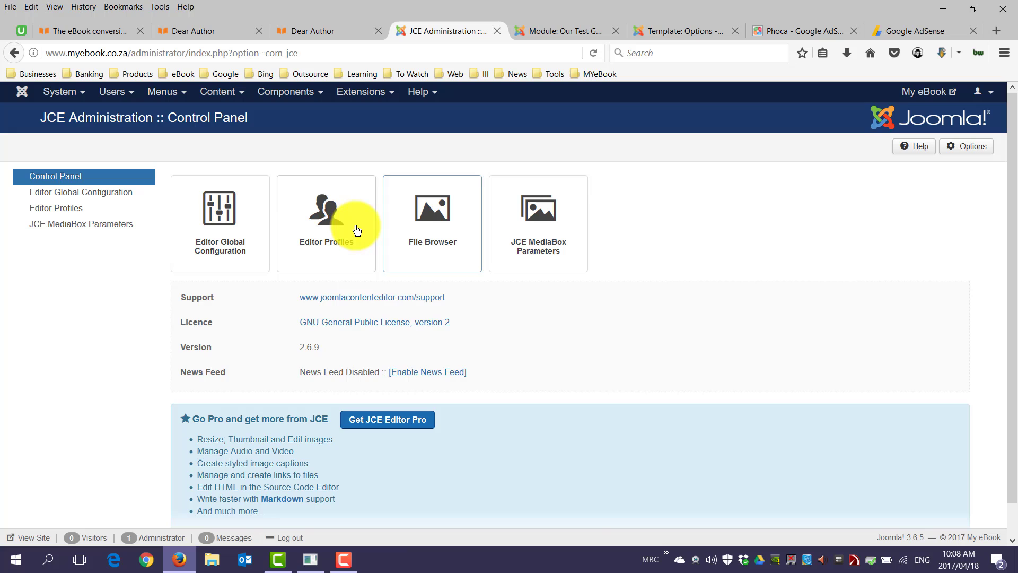
left_click(327, 223)
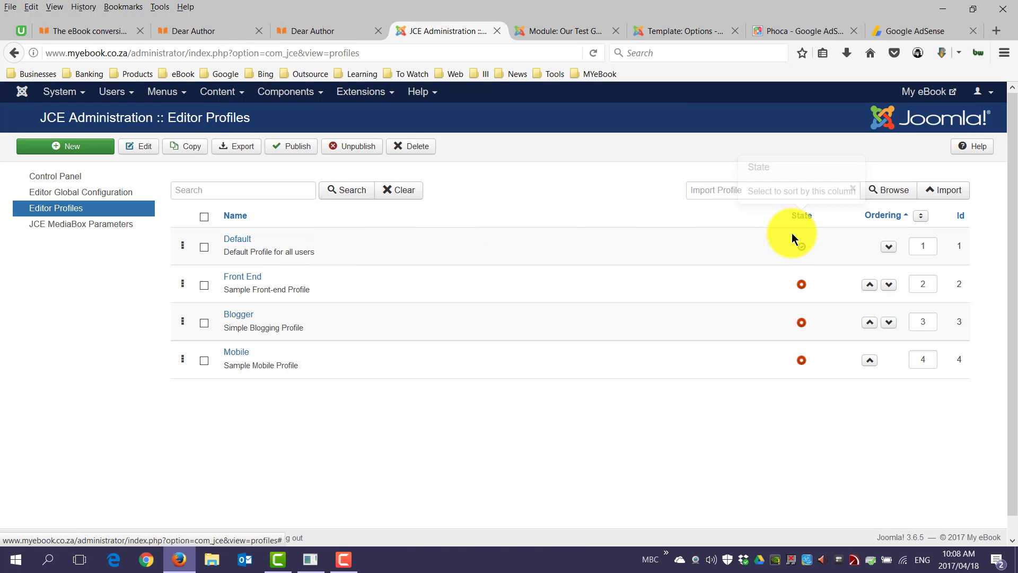
In the Default profile's advanced Editor Parameters, allow JavaScript and CSS, then Save & Close
left_click(233, 239)
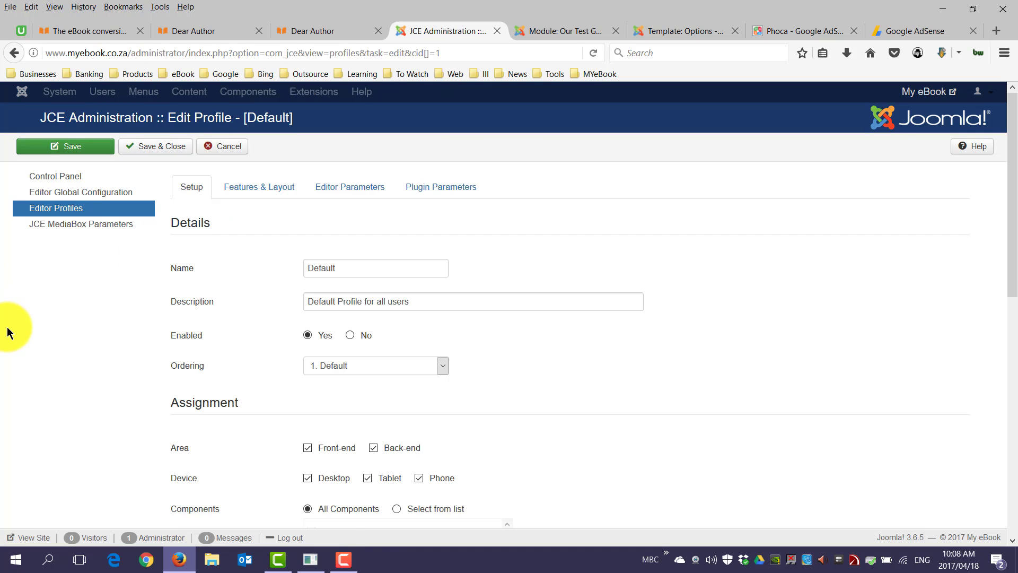
scroll(12, 325, "down", 5)
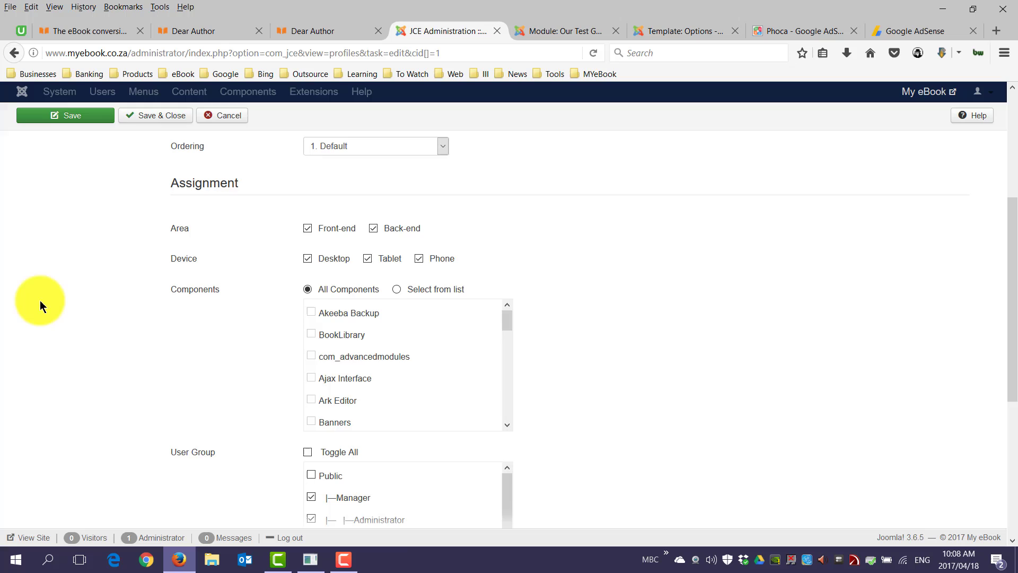
scroll(16, 318, "up", 5)
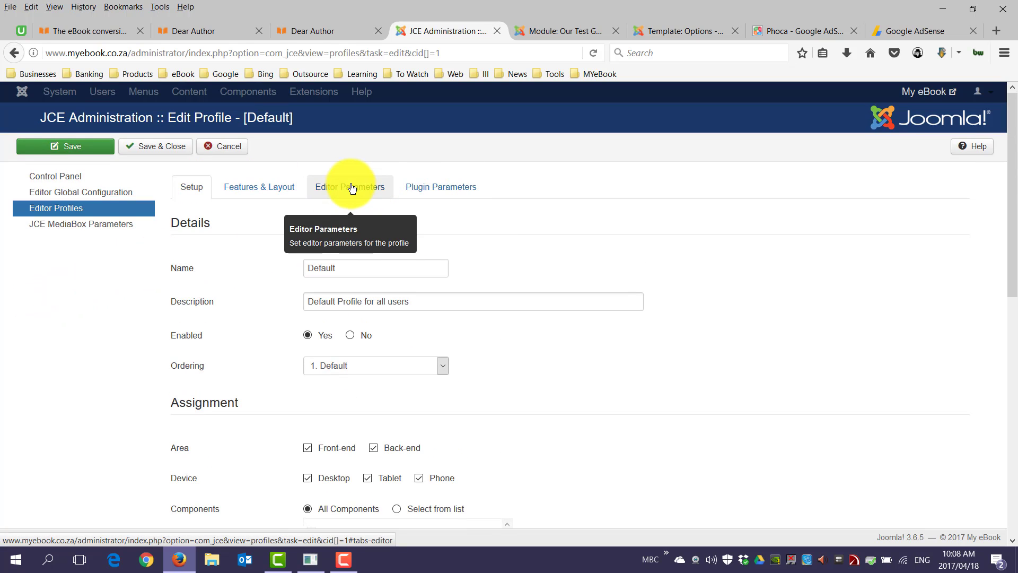
left_click(331, 186)
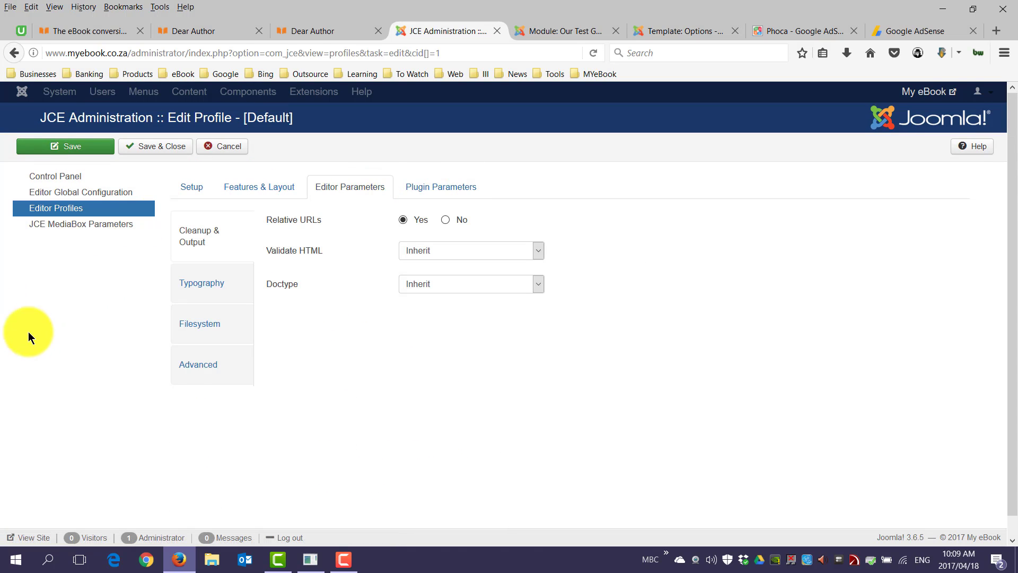
scroll(210, 280, "down", 1)
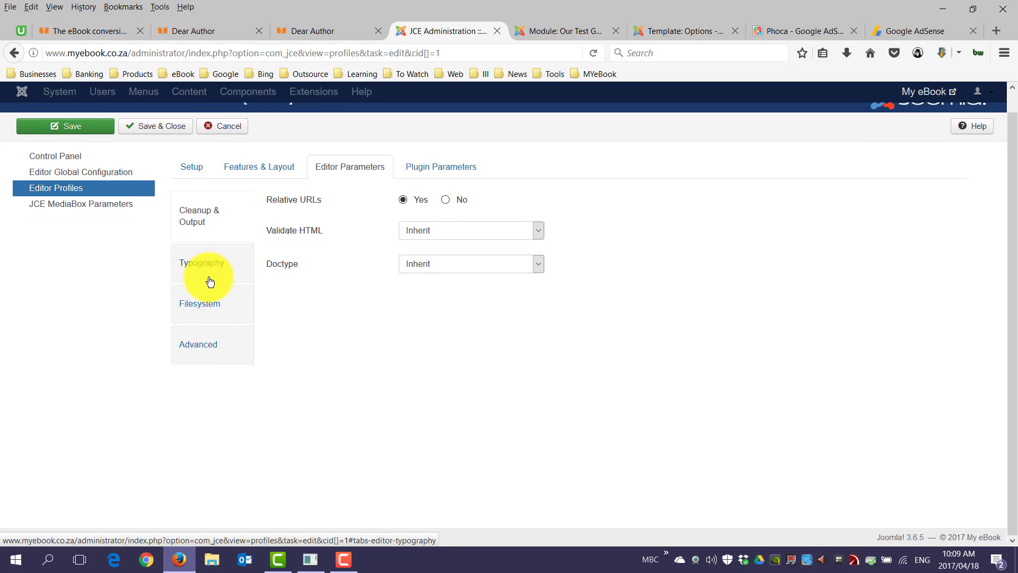
left_click(201, 342)
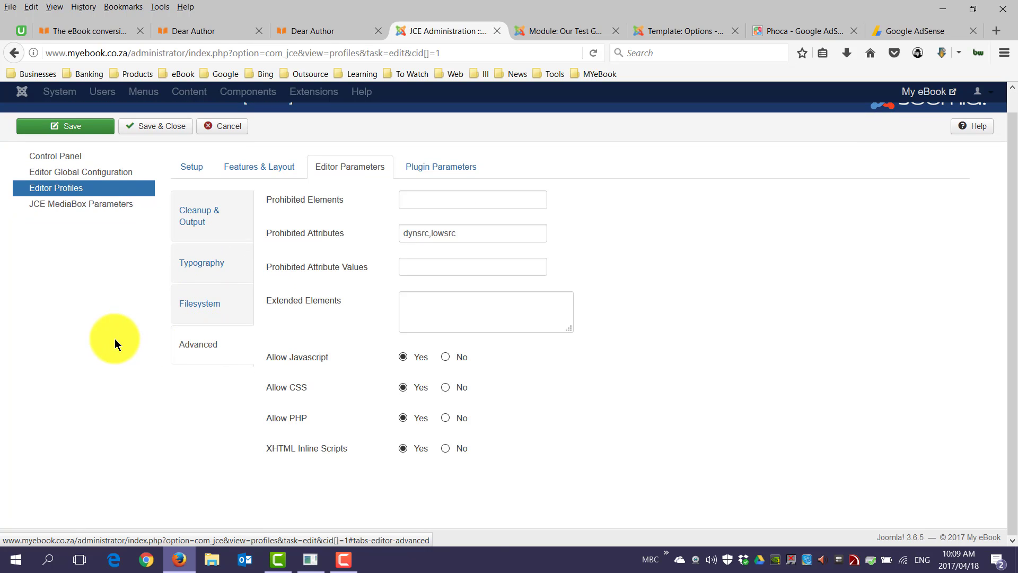
left_click(405, 357)
left_click(405, 388)
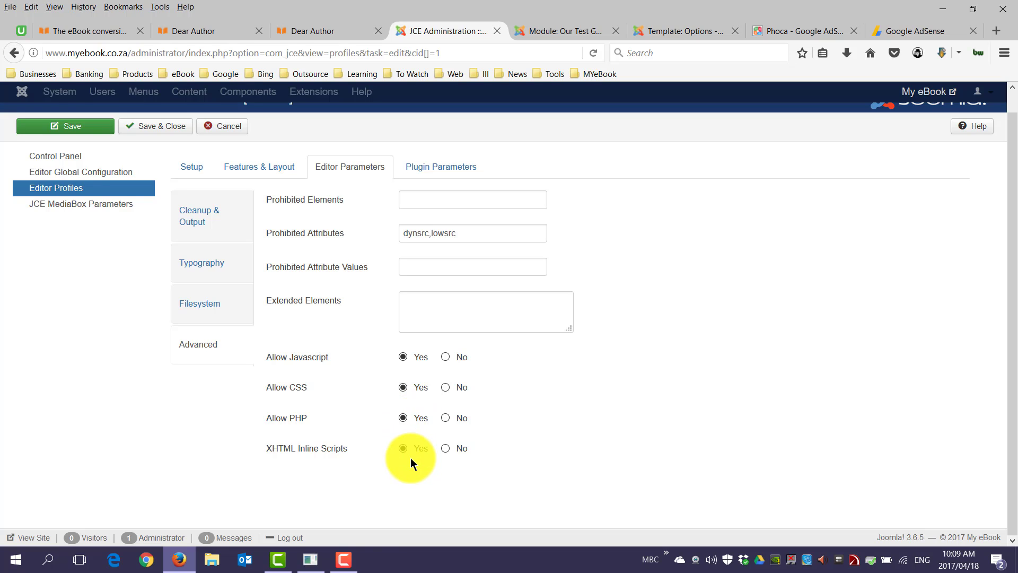
scroll(410, 455, "up", 1)
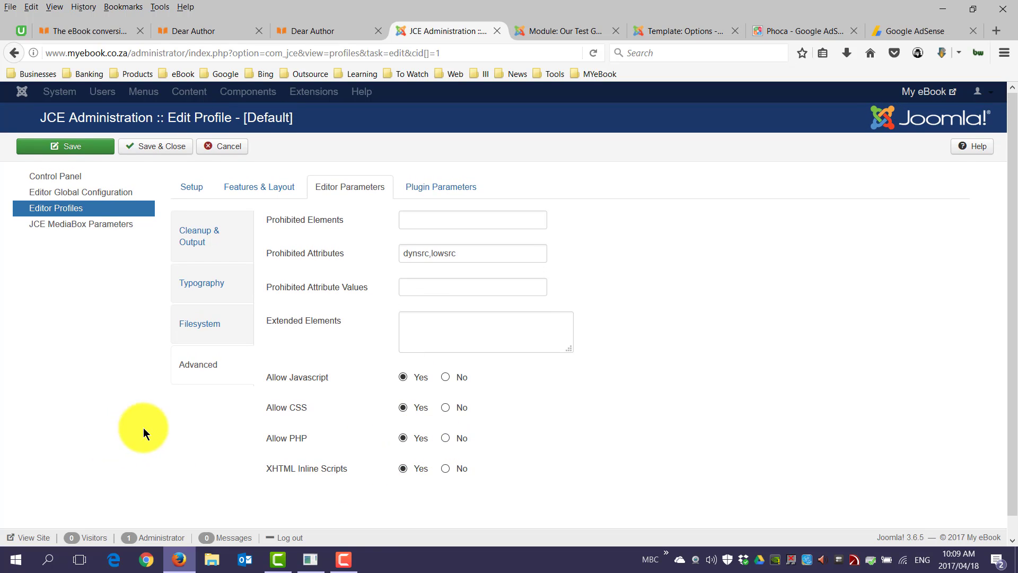
left_click(159, 147)
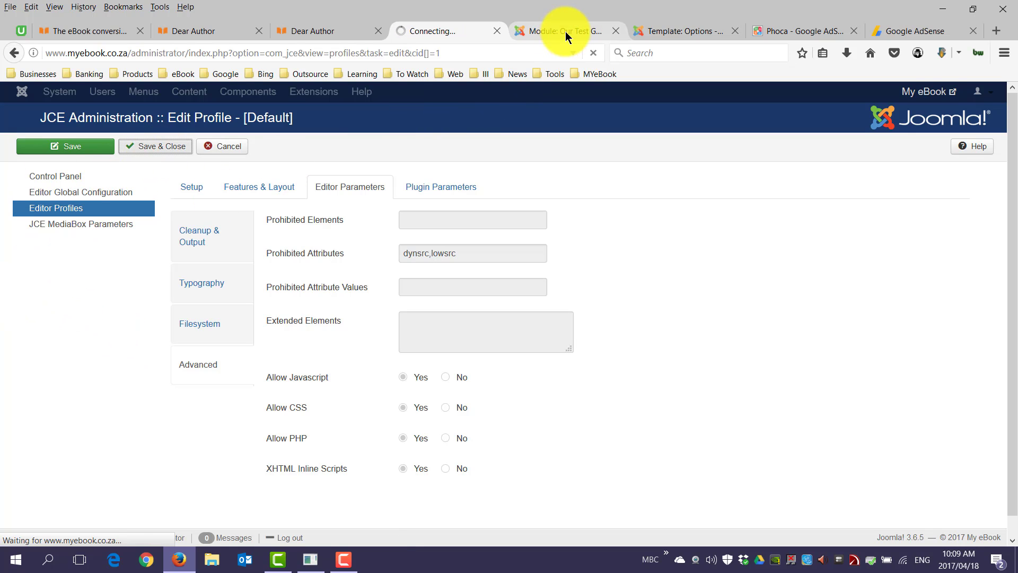
Replace the module's code with the full AdSense snippet and save it twice
left_click(525, 32)
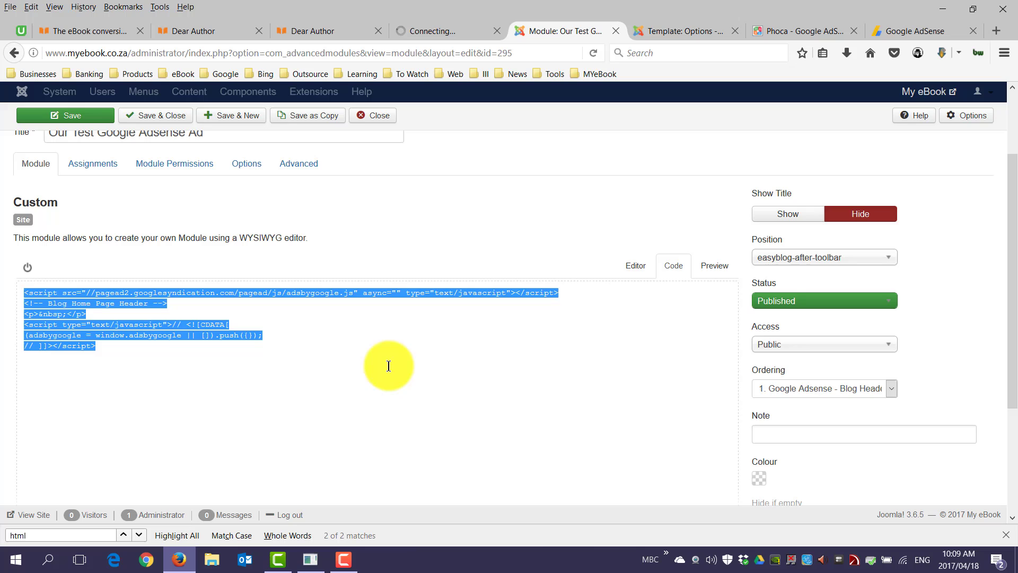
left_click(294, 434)
left_click_drag(104, 347, 8, 239)
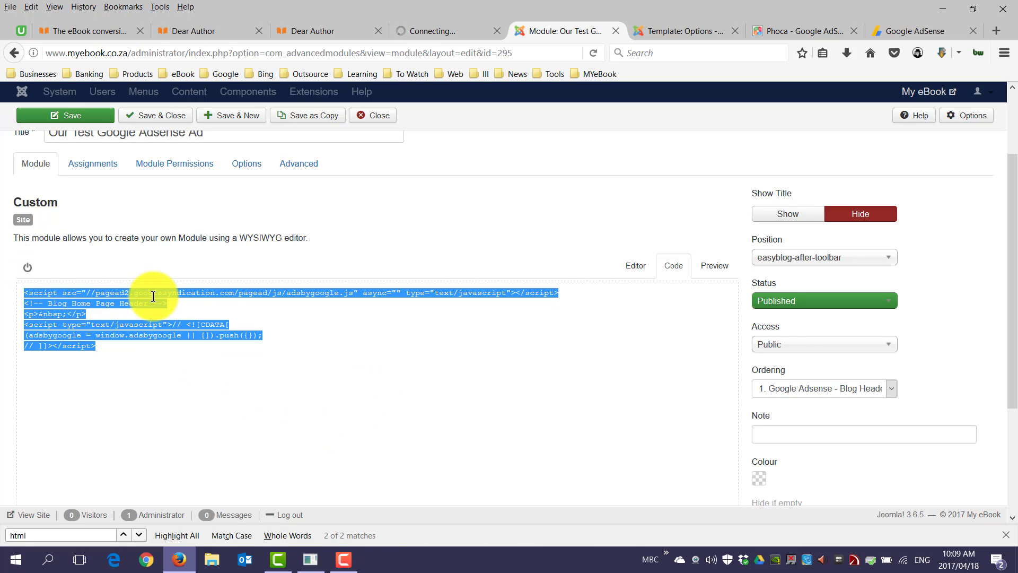
key("ctrl+v")
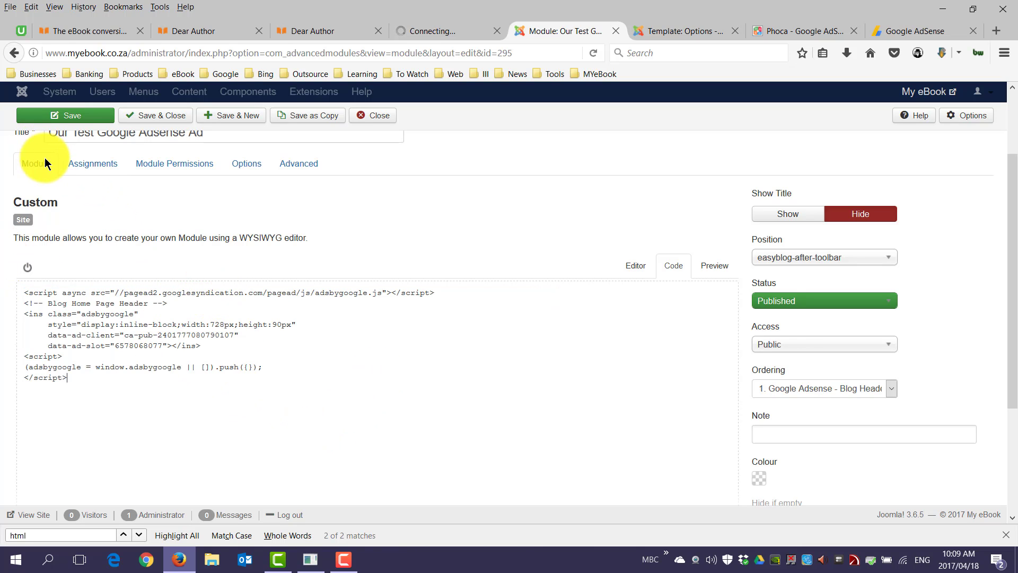
left_click(73, 116)
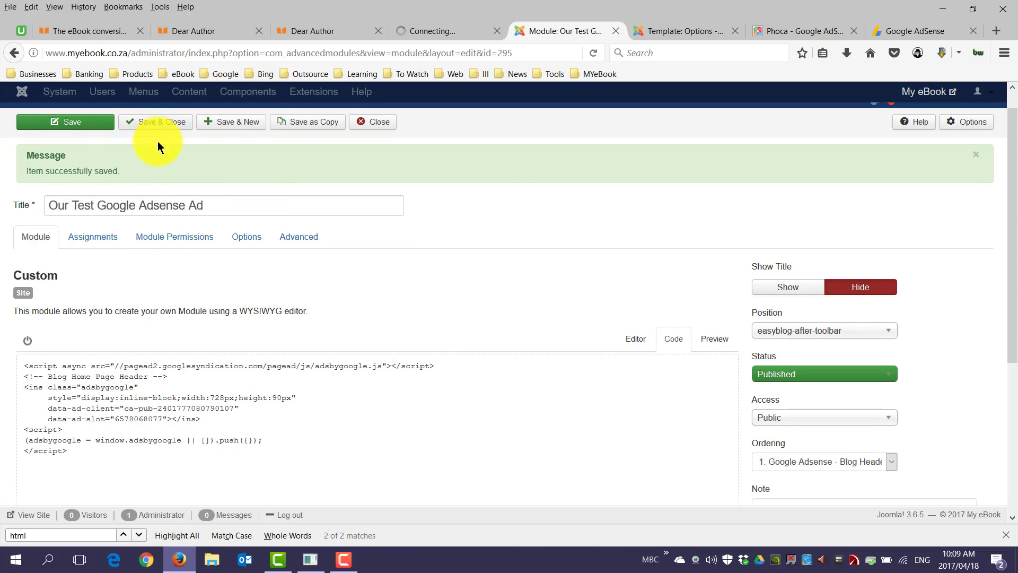
left_click(66, 121)
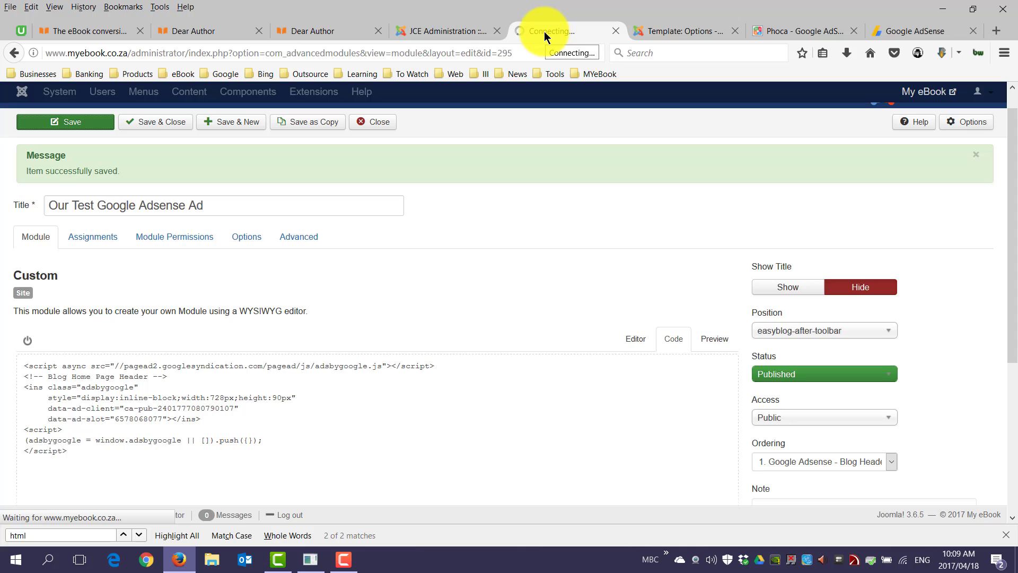
Reload the Dear Author blog post to see the live banner ad
left_click(188, 31)
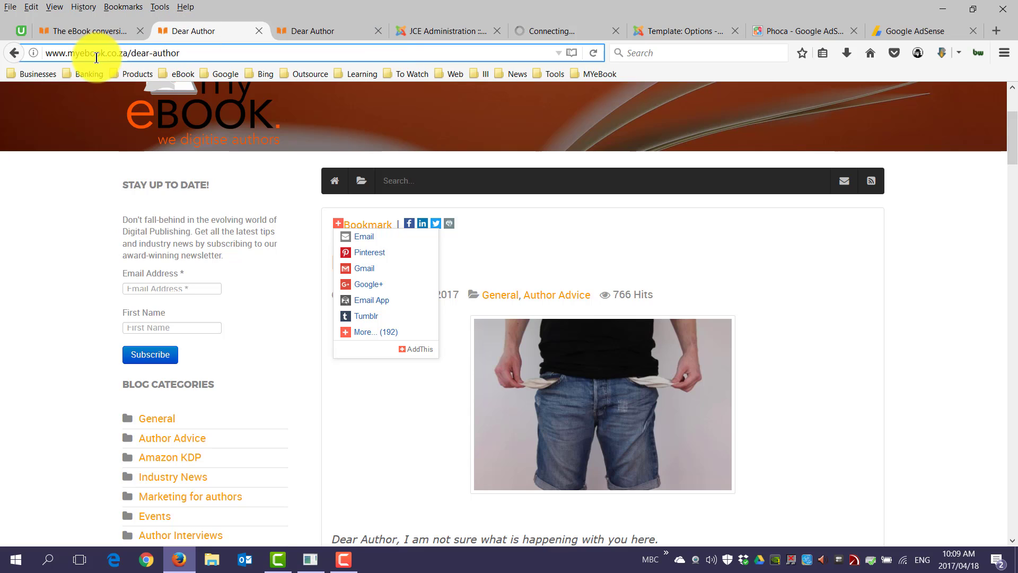
left_click(593, 52)
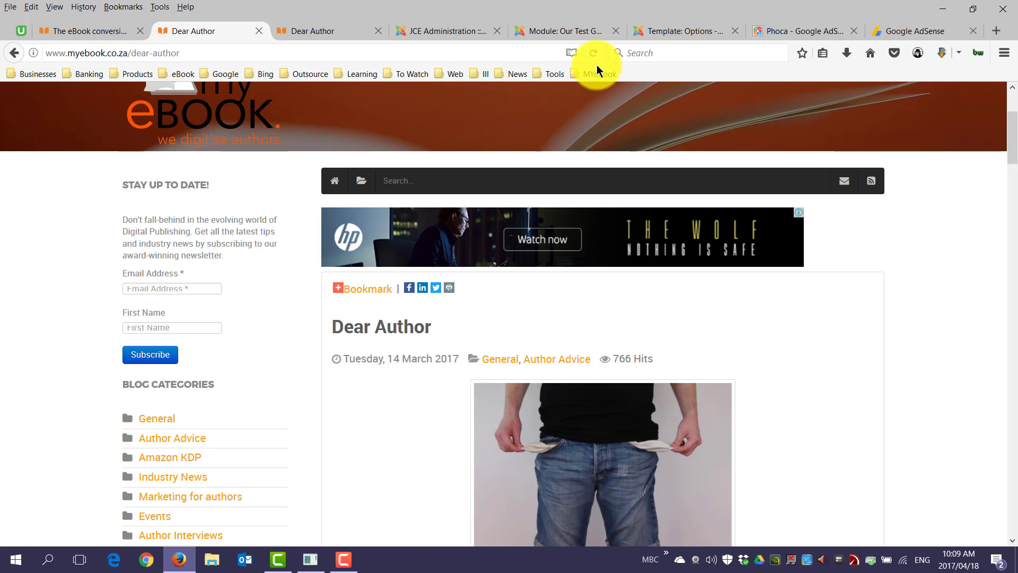
Close the AdSense ad code window and save-and-close the test ad module back to the list
left_click(916, 30)
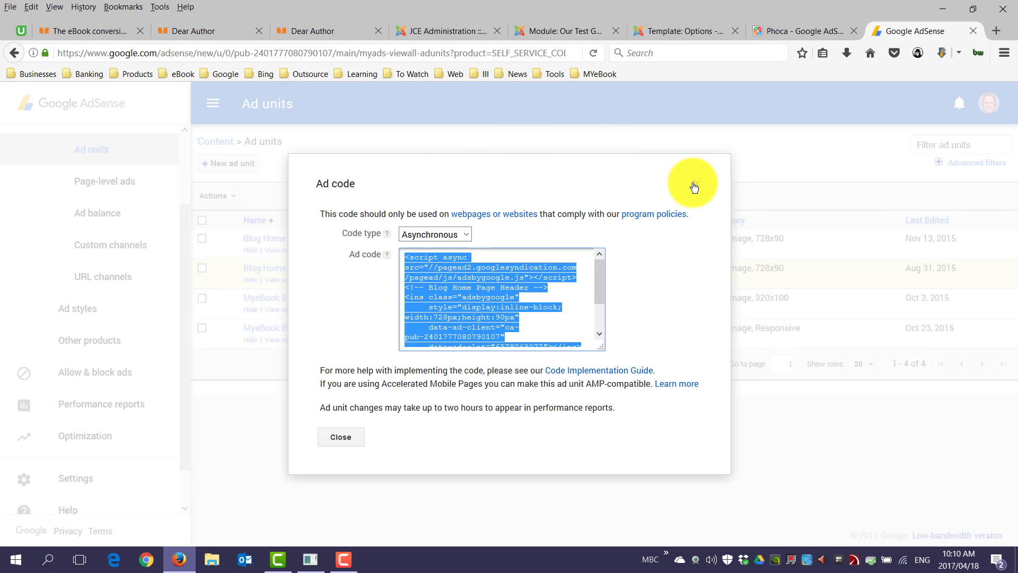
left_click(697, 183)
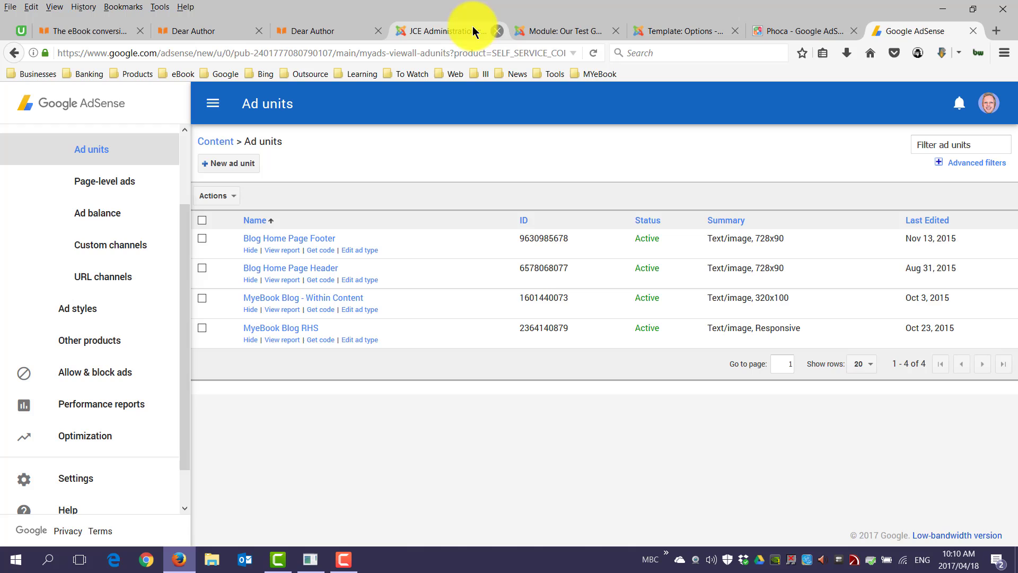
left_click(535, 35)
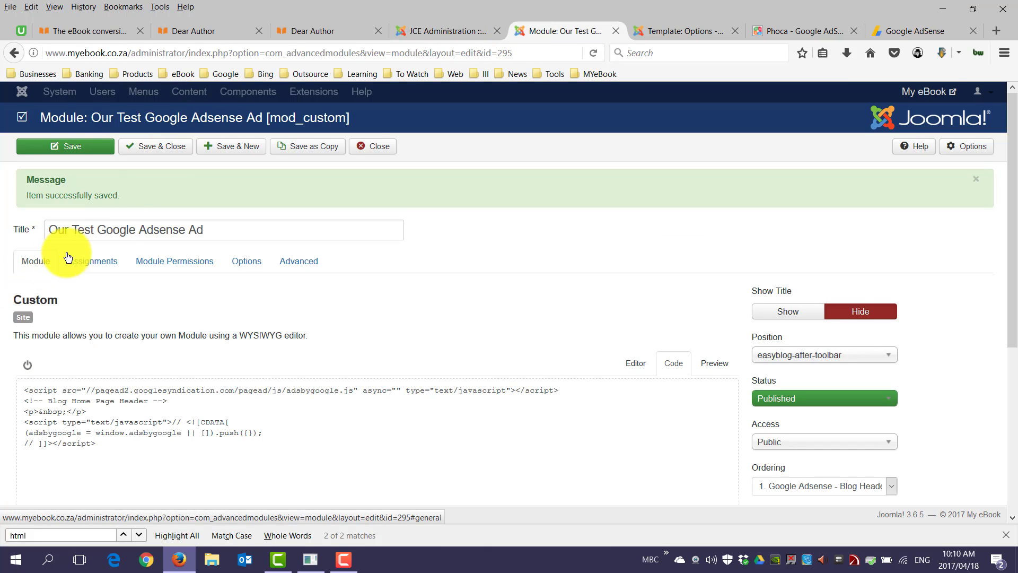
left_click(170, 151)
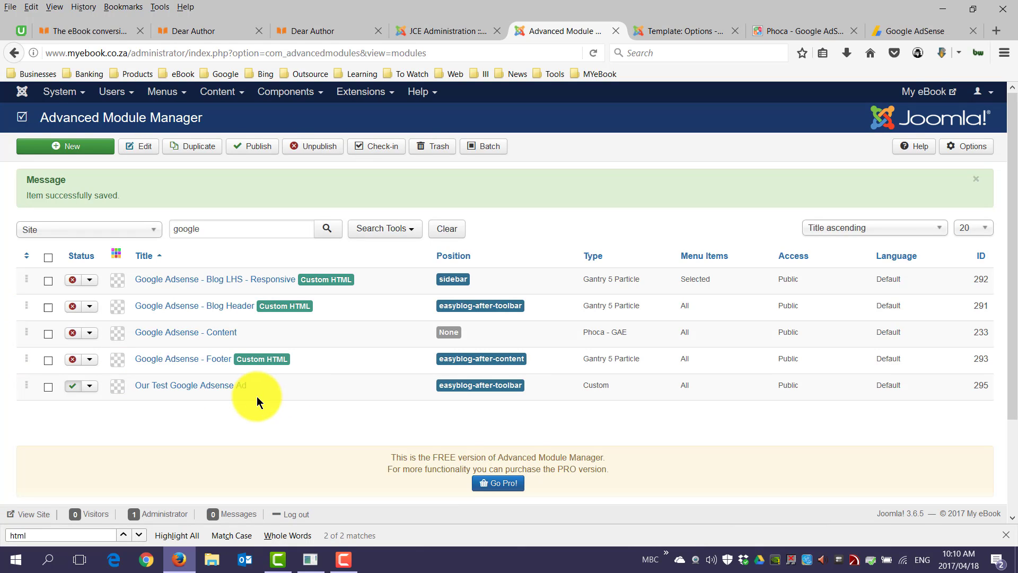
Start a new module from Advanced Module Manager and refresh the page
double_click(611, 305)
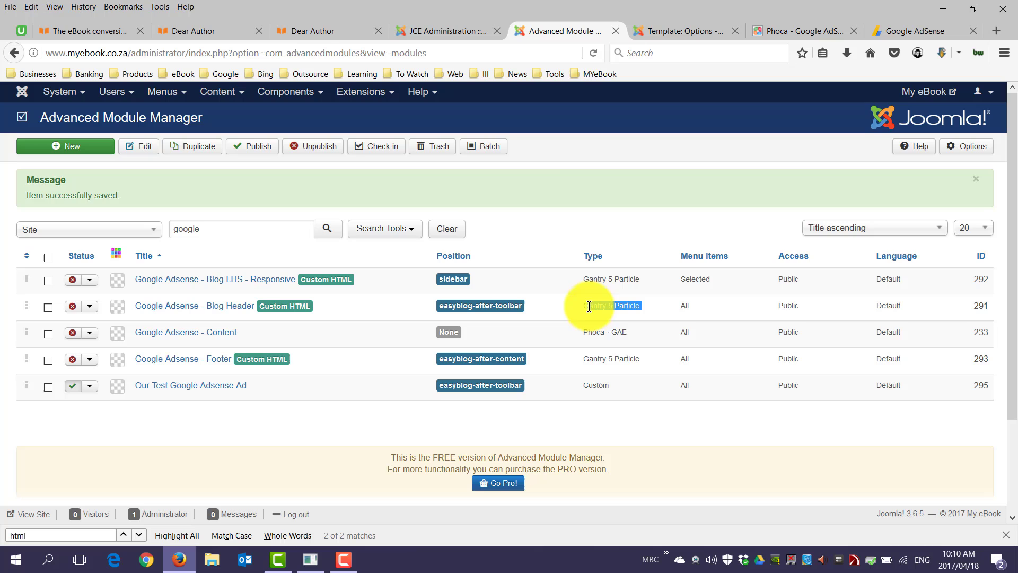
left_click(630, 330)
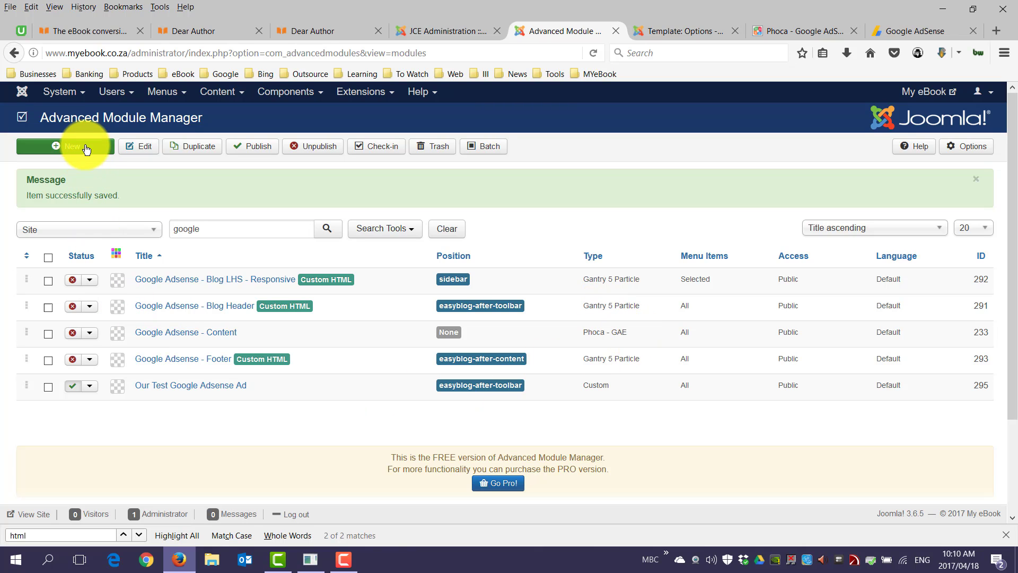
key("F5")
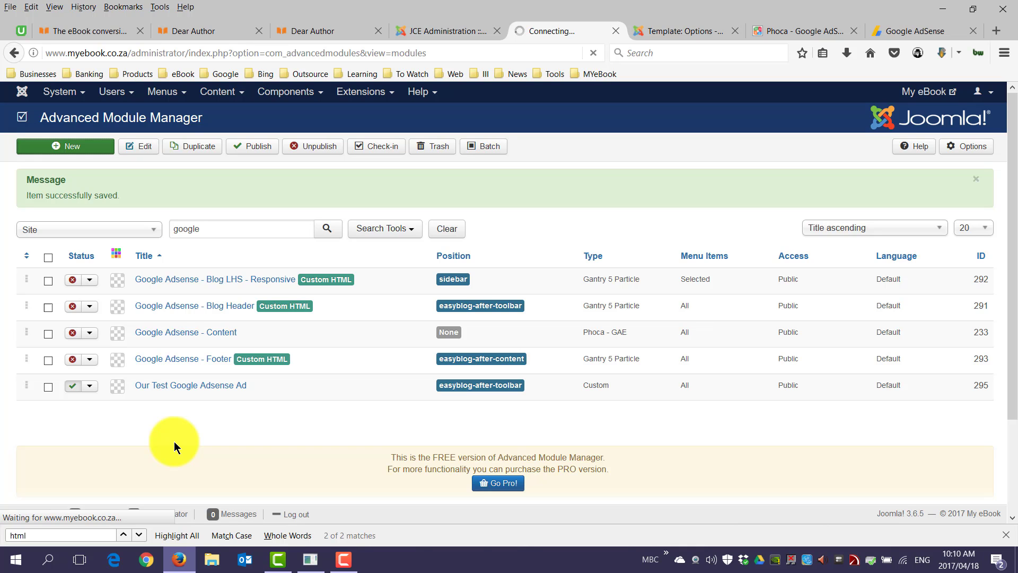
Check the ?tp=1 positions preview, then view the normal Dear Author post and the site homepage
left_click(326, 30)
scroll(660, 310, "down", 2)
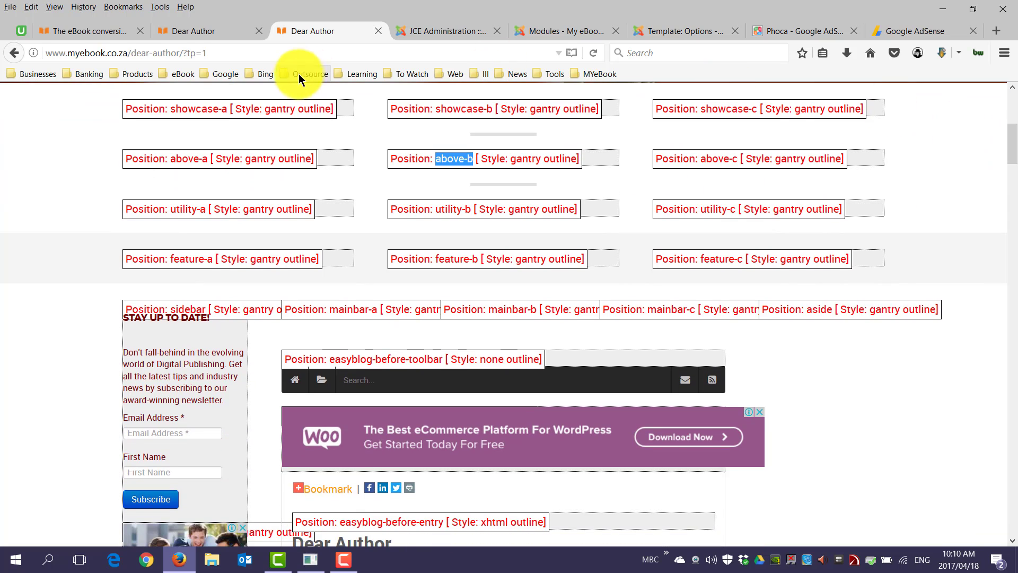
left_click(212, 52)
left_click_drag(209, 53, 184, 52)
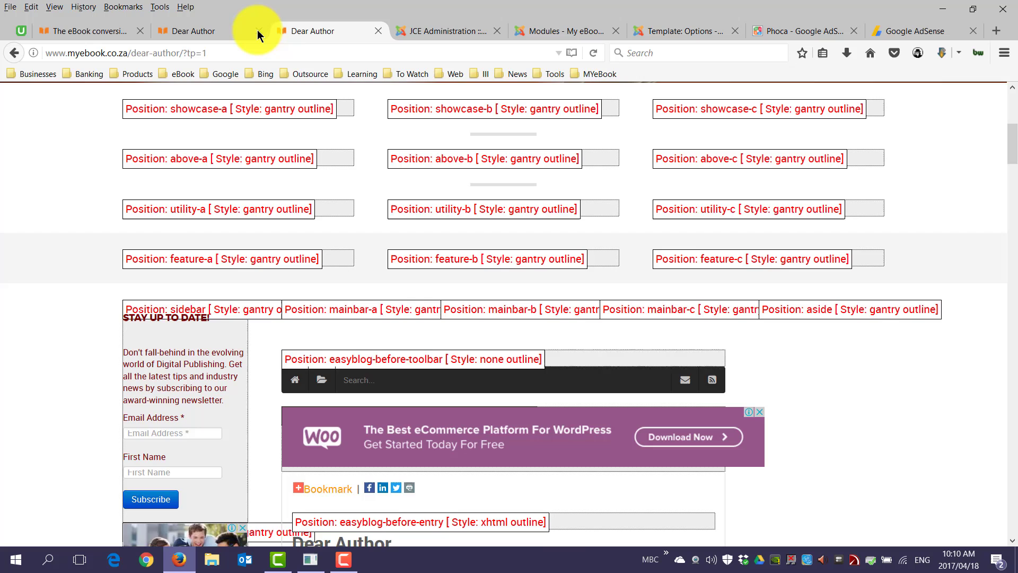
left_click(231, 30)
left_click(87, 30)
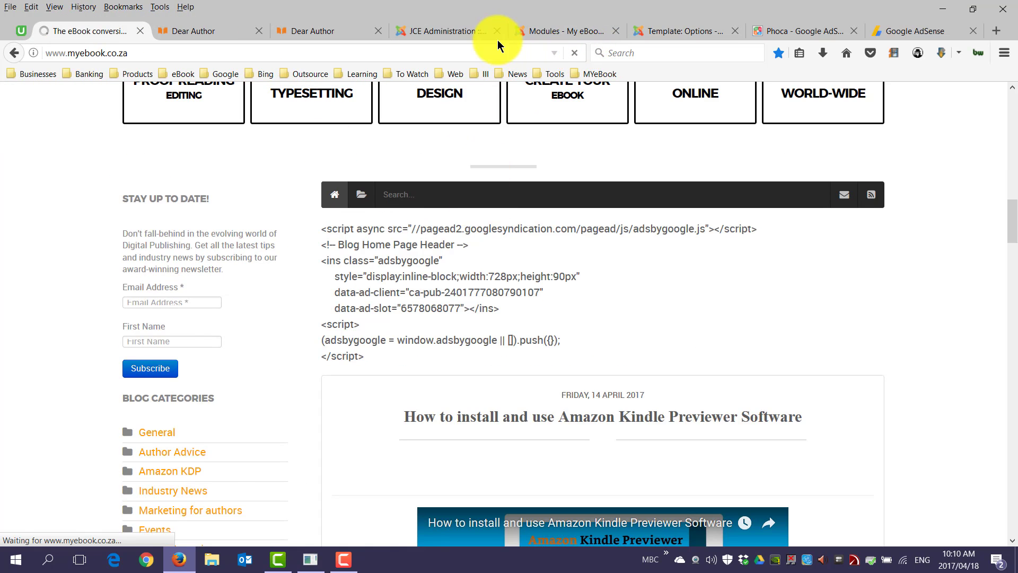
Cancel the new module in Joomla and return to the site homepage
left_click(549, 30)
left_click(44, 147)
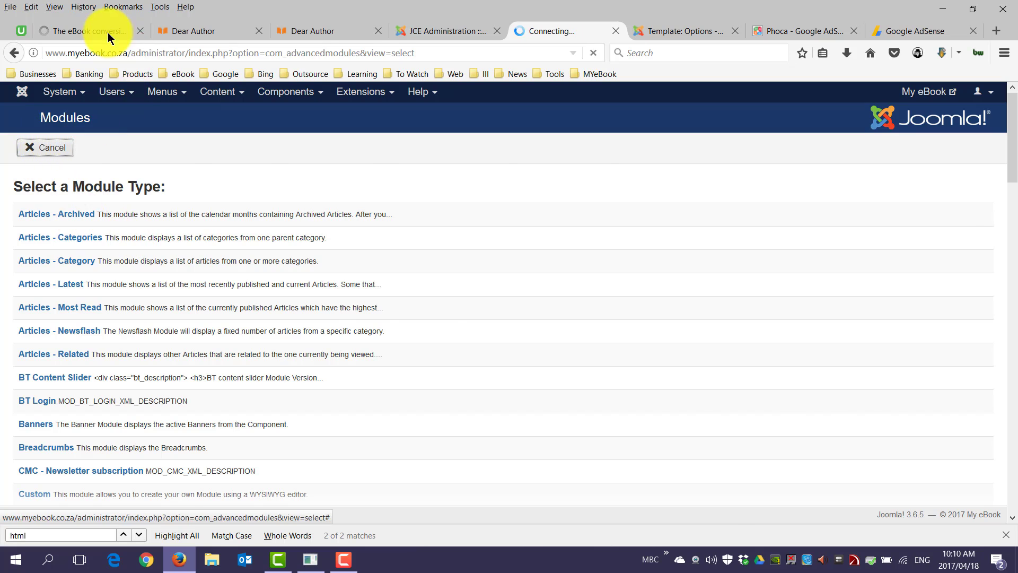
left_click(89, 31)
scroll(163, 237, "up", 1)
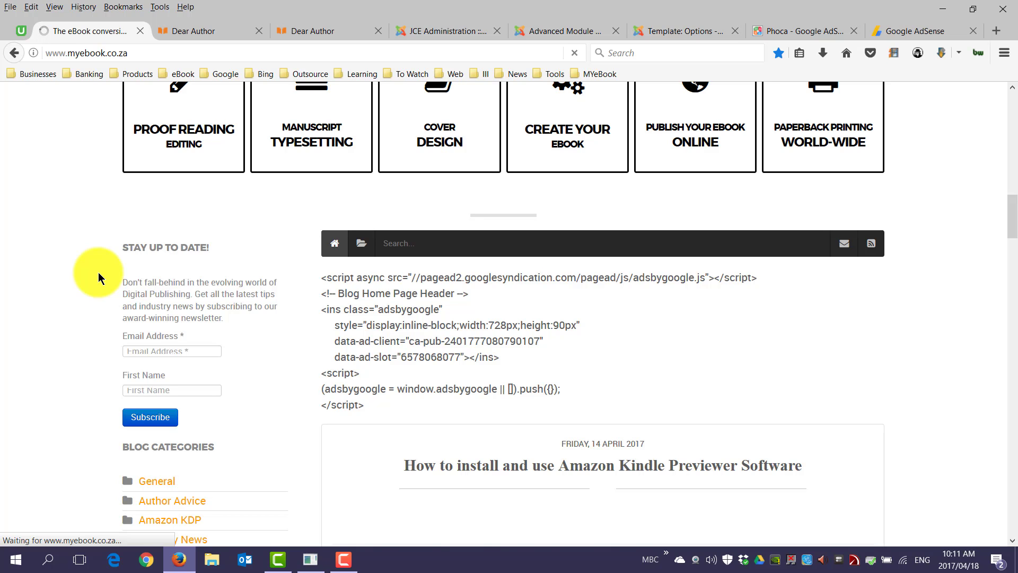
scroll(97, 273, "up", 2)
scroll(98, 273, "up", 2)
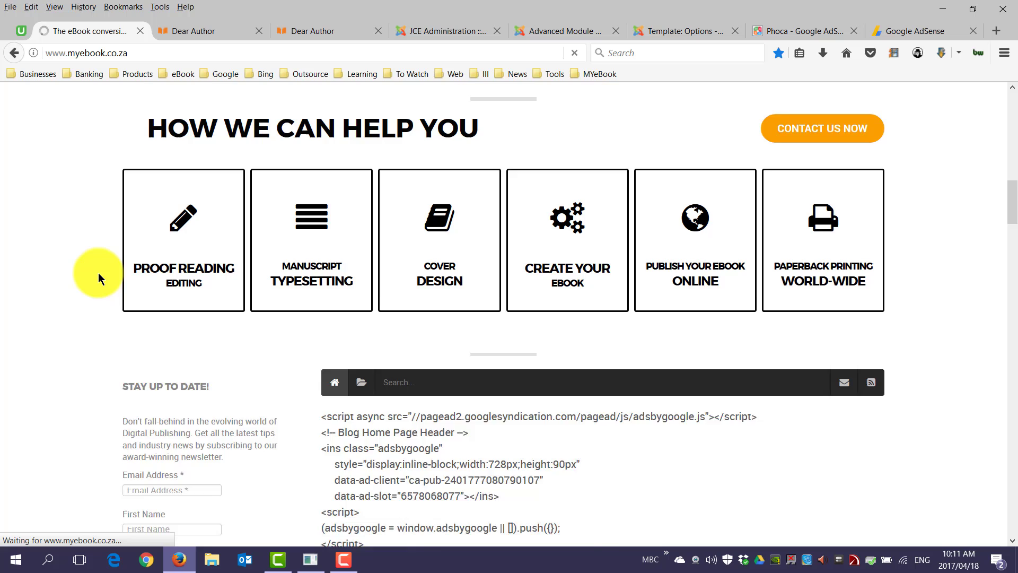
scroll(98, 273, "up", 1)
scroll(98, 273, "up", 2)
scroll(98, 273, "up", 1)
scroll(101, 273, "up", 1)
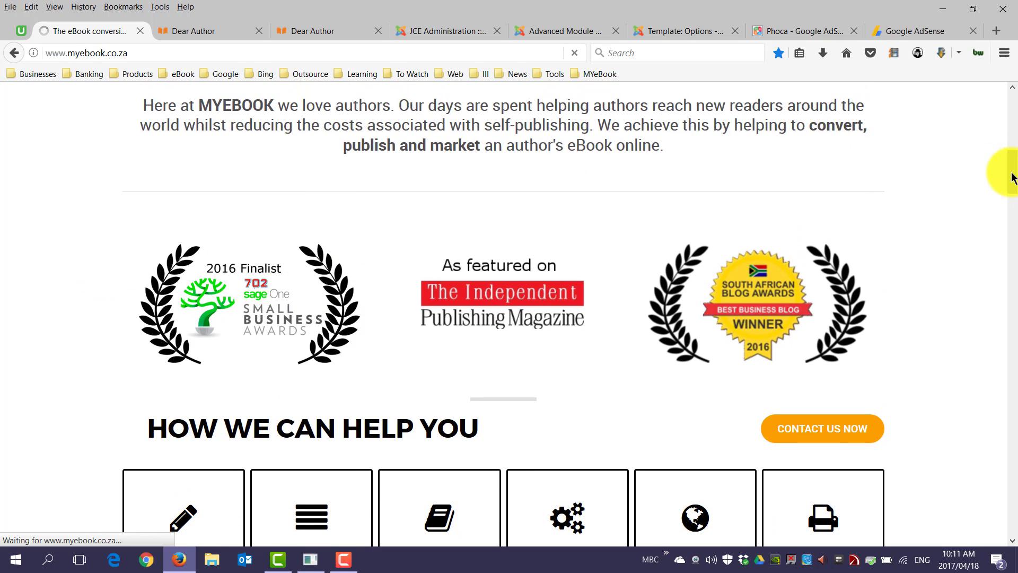
left_click_drag(1011, 171, 1006, 227)
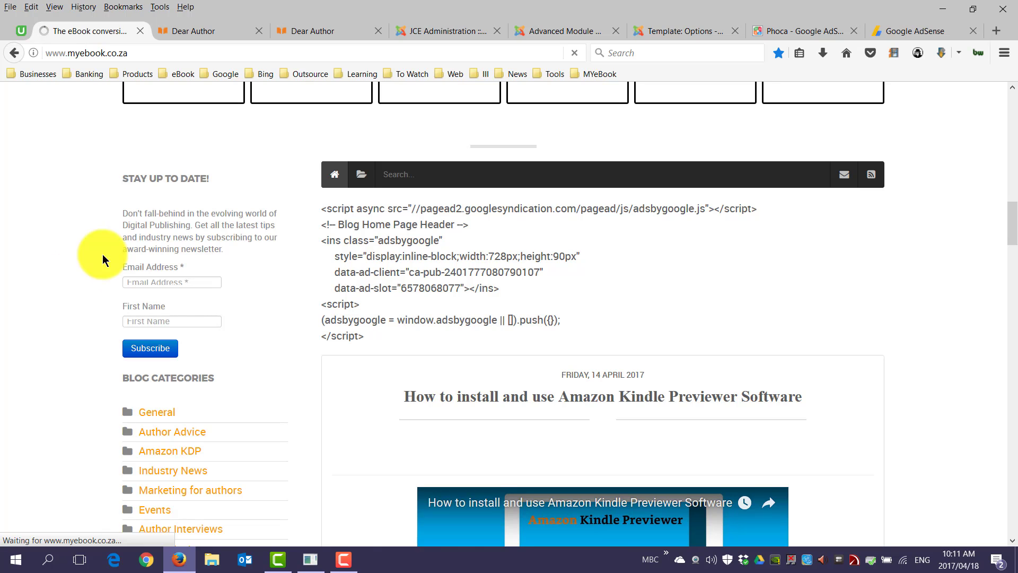
Glance at the Dear Author post and JCE editor profiles, then return to the module list
left_click(207, 32)
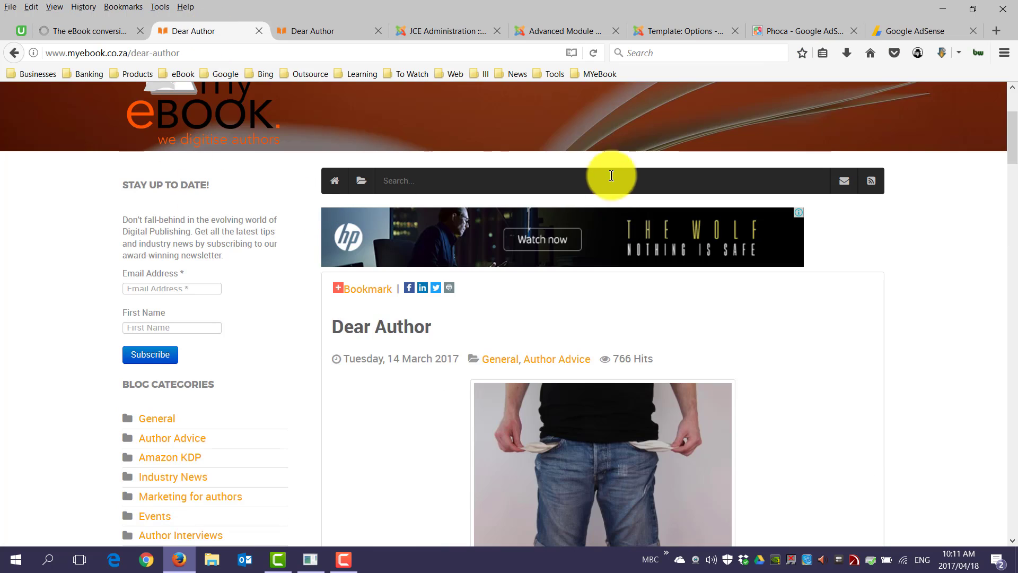
left_click(464, 33)
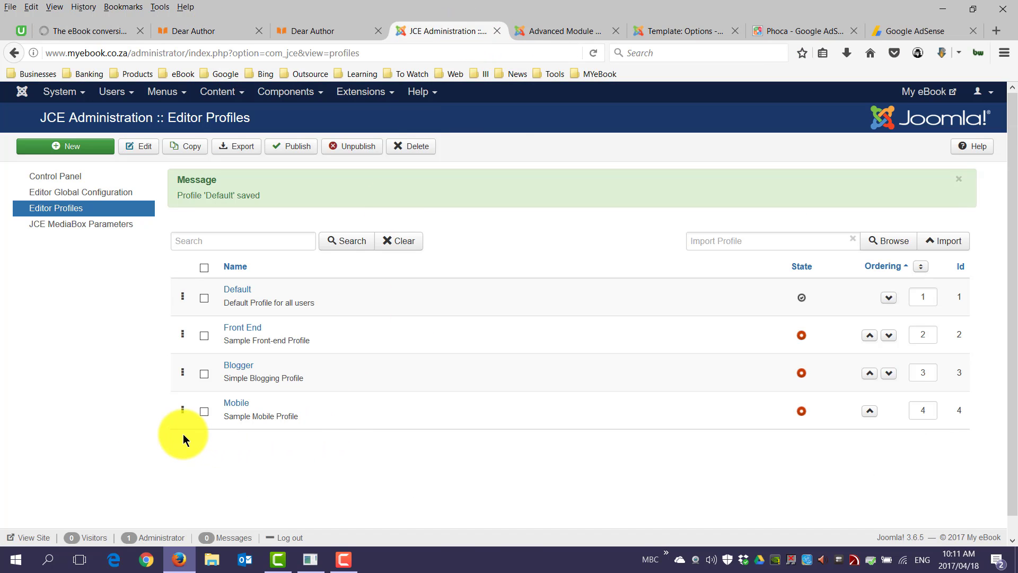
left_click(560, 32)
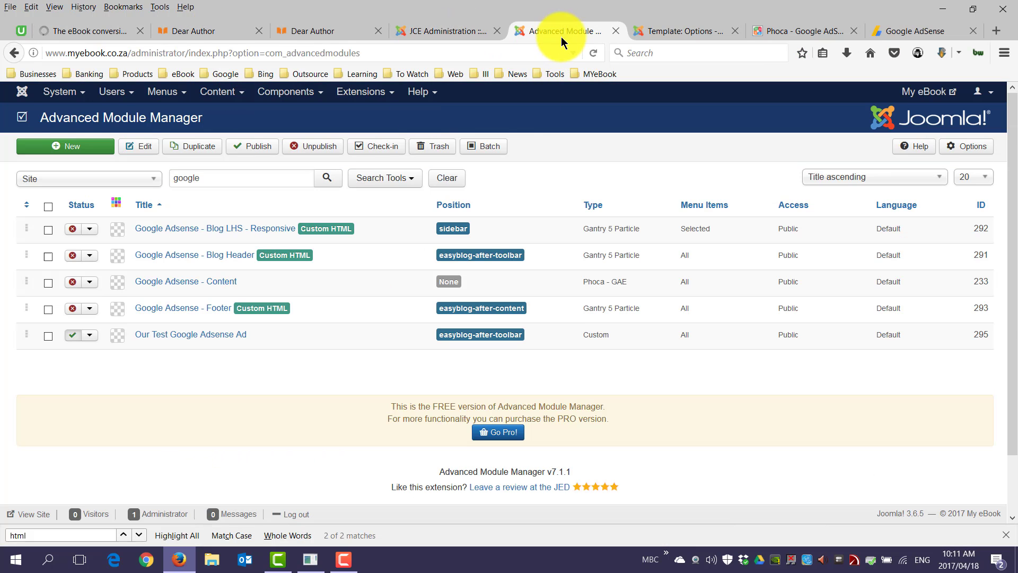
left_click(343, 559)
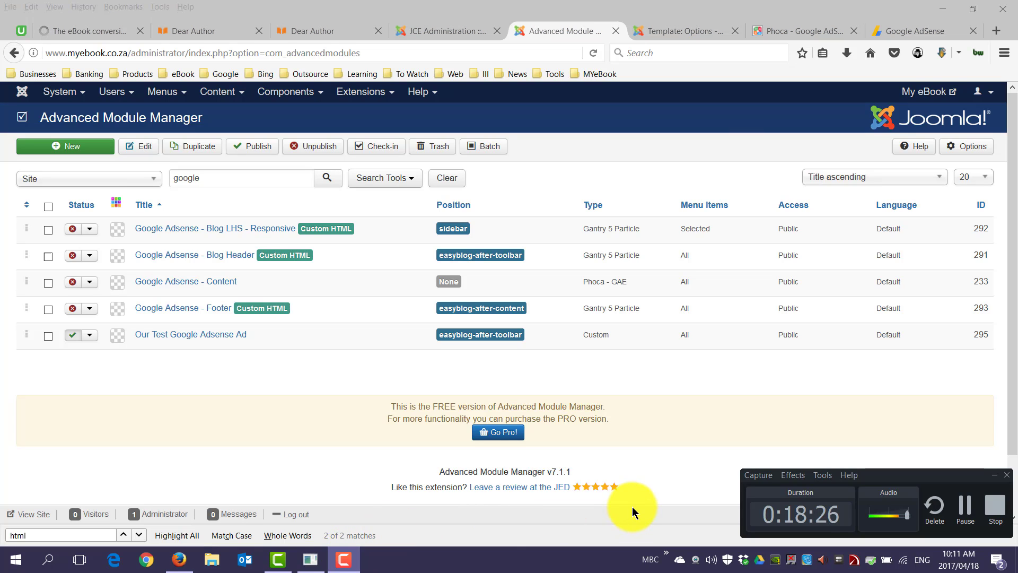